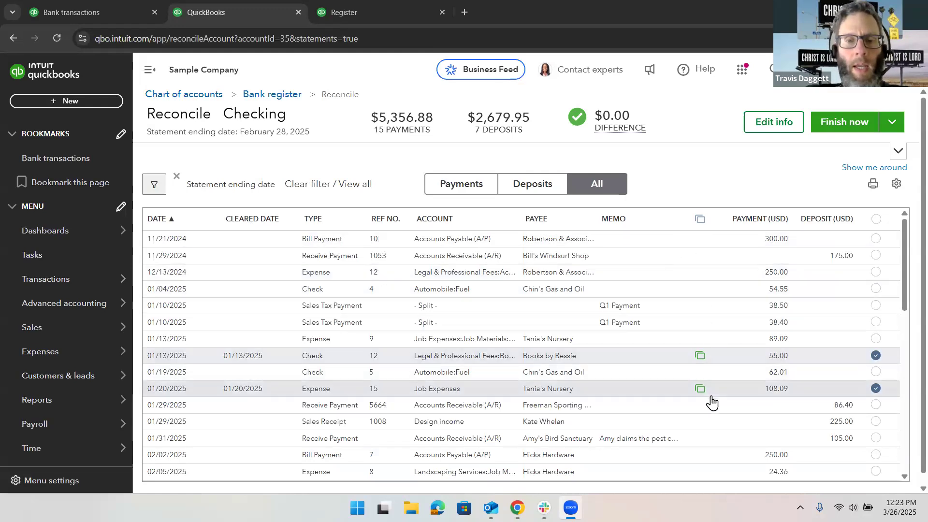
Examine the marked and unmarked transactions in the Checking reconciliation for the statement ending February 28, 2025
{"action": "scroll", "coordinate": [712, 402], "scroll_direction": "down", "scroll_amount": 1}
{"action": "scroll", "coordinate": [712, 402], "scroll_direction": "down", "scroll_amount": 1}
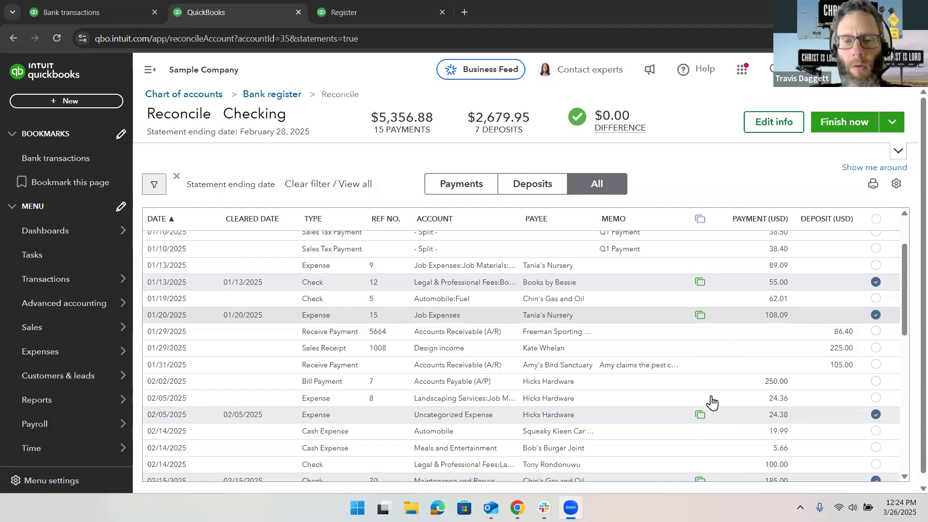
{"action": "scroll", "coordinate": [712, 402], "scroll_direction": "down", "scroll_amount": 2}
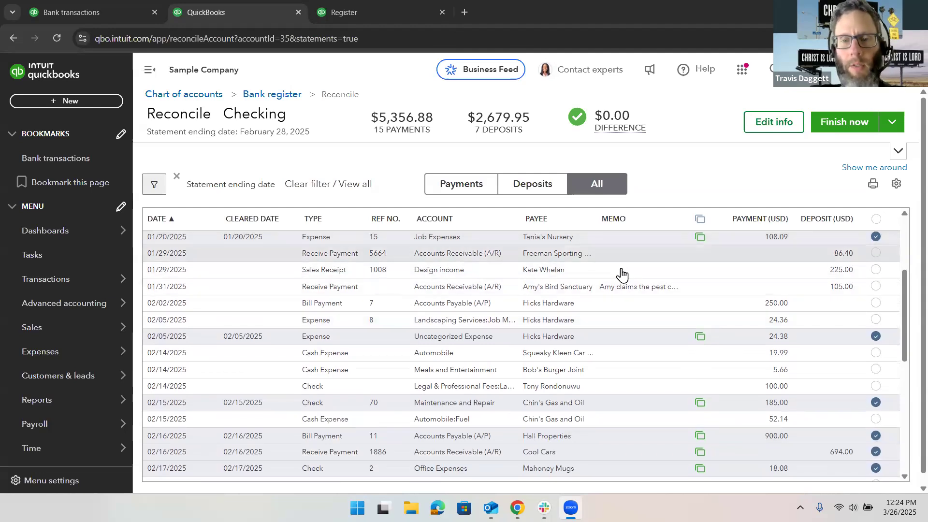
{"action": "scroll", "coordinate": [622, 275], "scroll_direction": "down", "scroll_amount": 3}
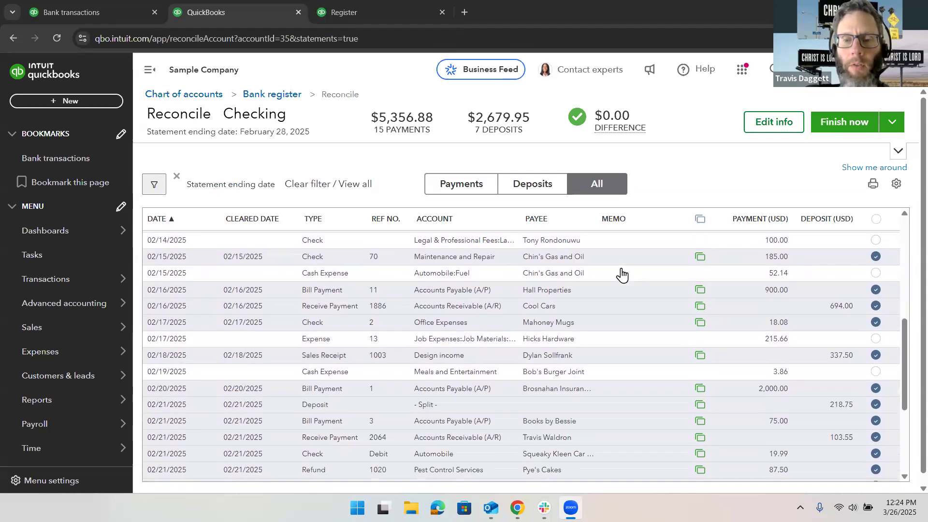
{"action": "scroll", "coordinate": [622, 274], "scroll_direction": "down", "scroll_amount": 3}
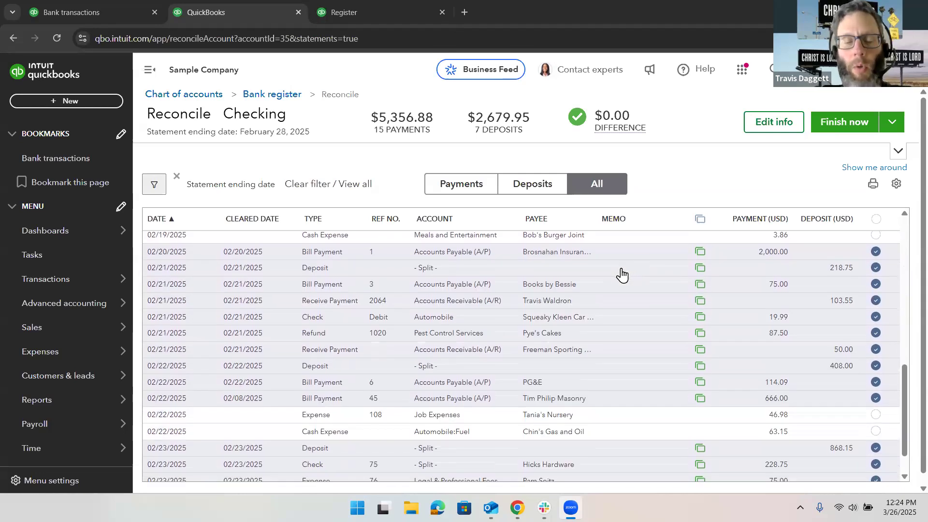
{"action": "scroll", "coordinate": [621, 274], "scroll_direction": "down", "scroll_amount": 2}
{"action": "scroll", "coordinate": [622, 274], "scroll_direction": "up", "scroll_amount": 10}
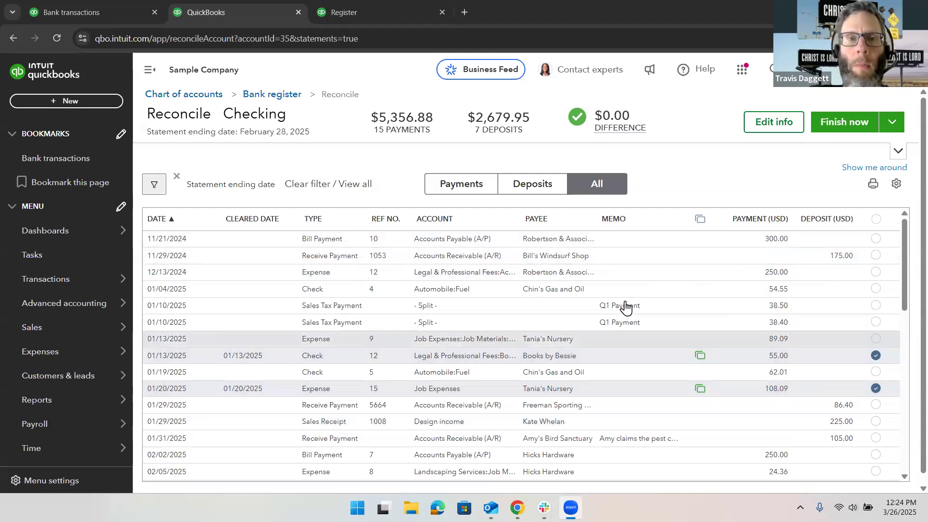
Switch to the Checking bank register and apply its filter with reconcile status No Status
{"action": "left_click", "coordinate": [352, 7]}
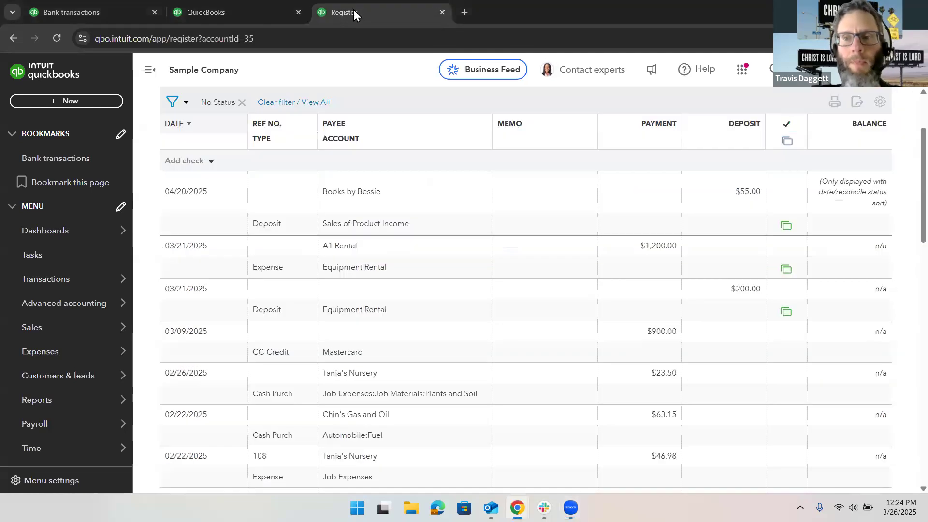
{"action": "left_click", "coordinate": [175, 110]}
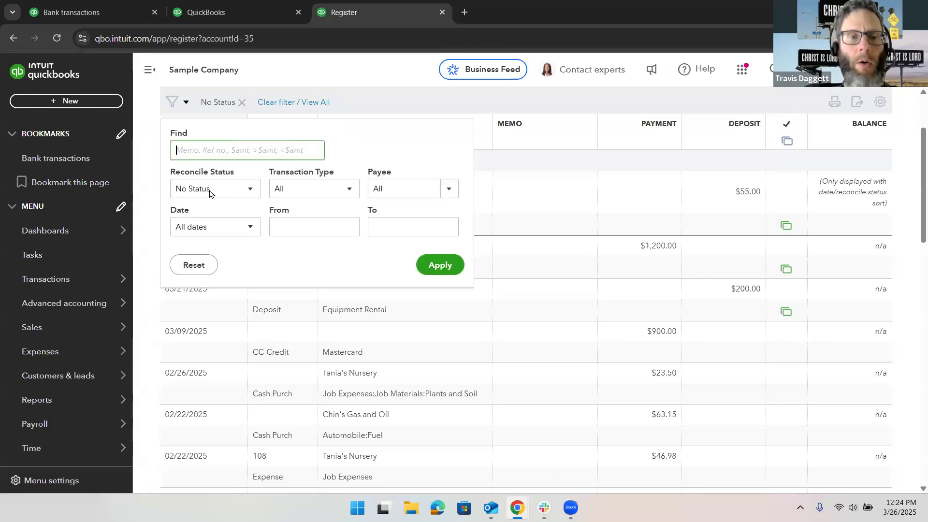
{"action": "left_click", "coordinate": [448, 269]}
Review the unreconciled transactions across the filtered Checking register and compare them with the open reconciliation
{"action": "scroll", "coordinate": [575, 365], "scroll_direction": "down", "scroll_amount": 4}
{"action": "scroll", "coordinate": [575, 365], "scroll_direction": "up", "scroll_amount": 3}
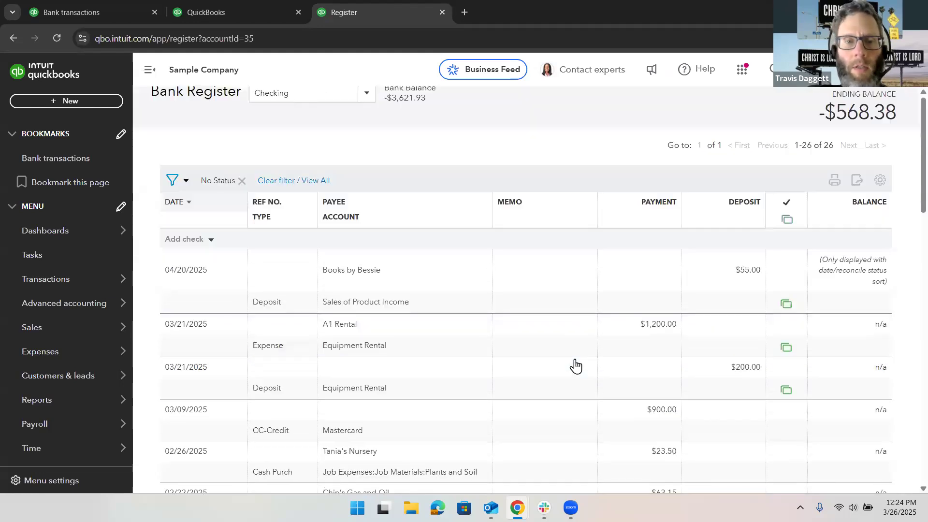
{"action": "scroll", "coordinate": [404, 292], "scroll_direction": "up", "scroll_amount": 2}
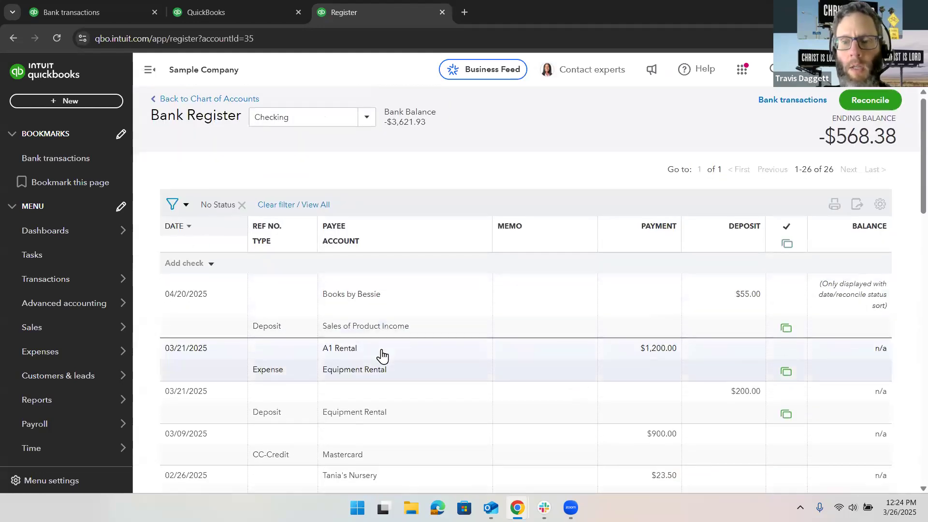
{"action": "scroll", "coordinate": [382, 355], "scroll_direction": "down", "scroll_amount": 10}
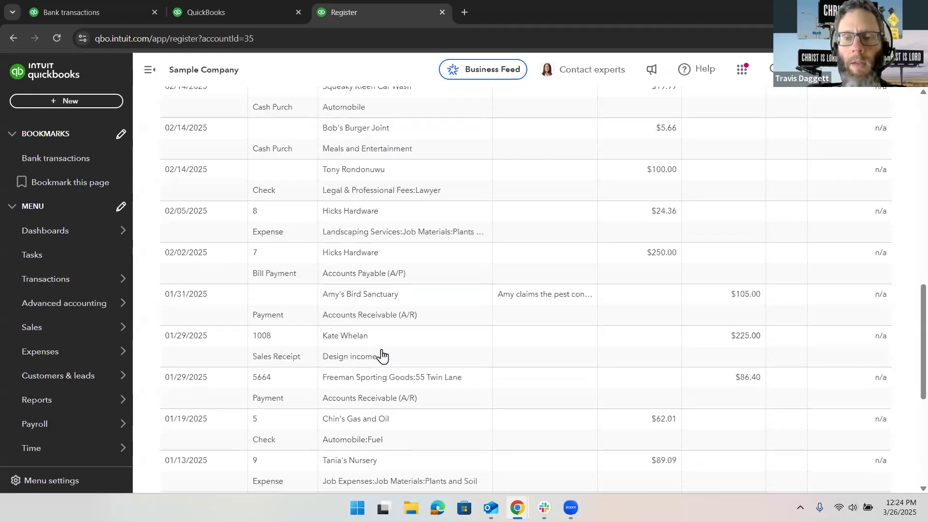
{"action": "scroll", "coordinate": [382, 356], "scroll_direction": "down", "scroll_amount": 6}
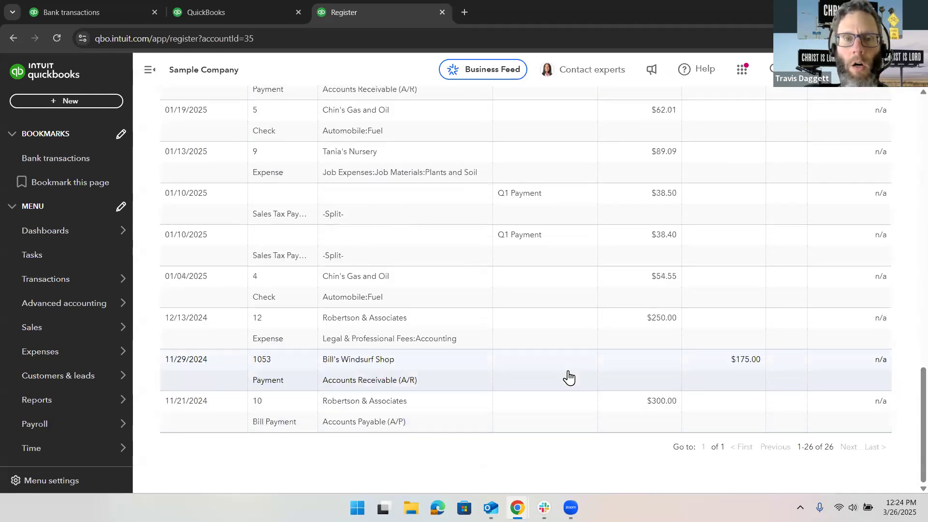
{"action": "left_click", "coordinate": [254, 7]}
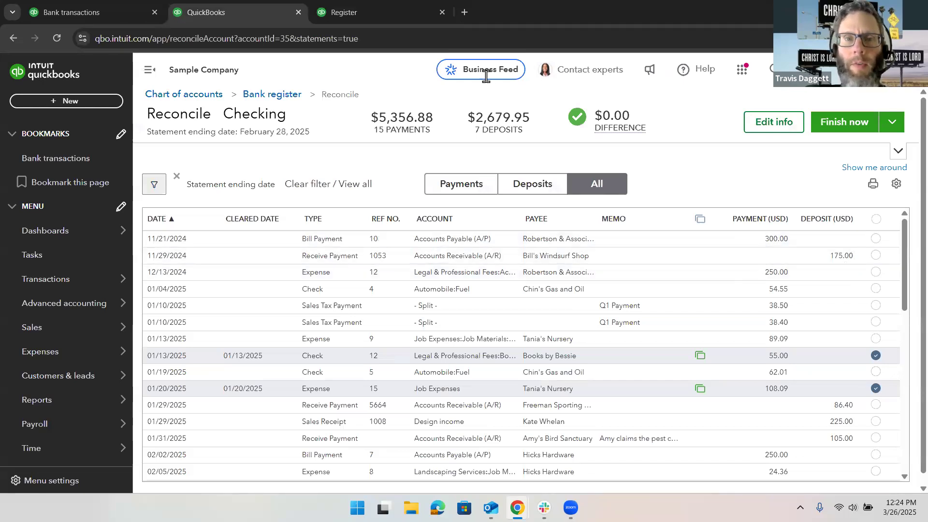
{"action": "left_click", "coordinate": [381, 12]}
{"action": "scroll", "coordinate": [493, 280], "scroll_direction": "down", "scroll_amount": 5}
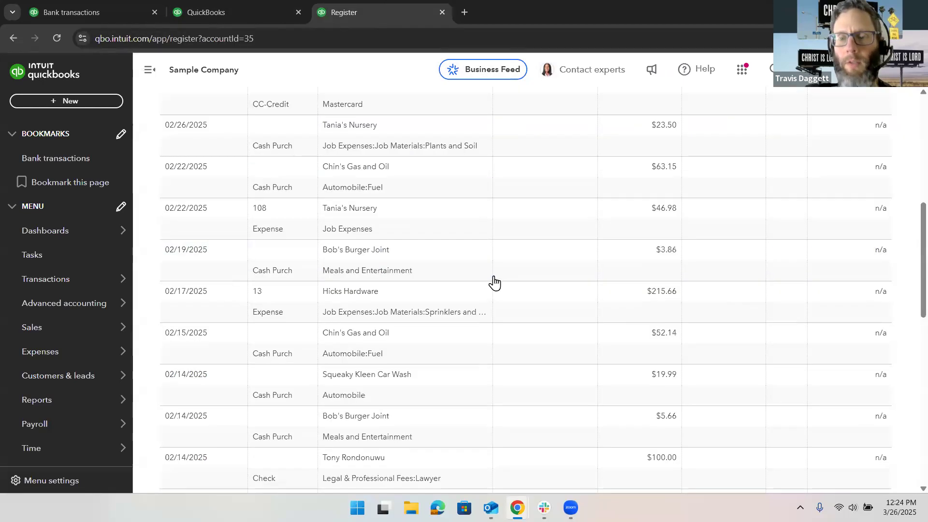
{"action": "scroll", "coordinate": [493, 282], "scroll_direction": "down", "scroll_amount": 15}
{"action": "scroll", "coordinate": [630, 328], "scroll_direction": "up", "scroll_amount": 20}
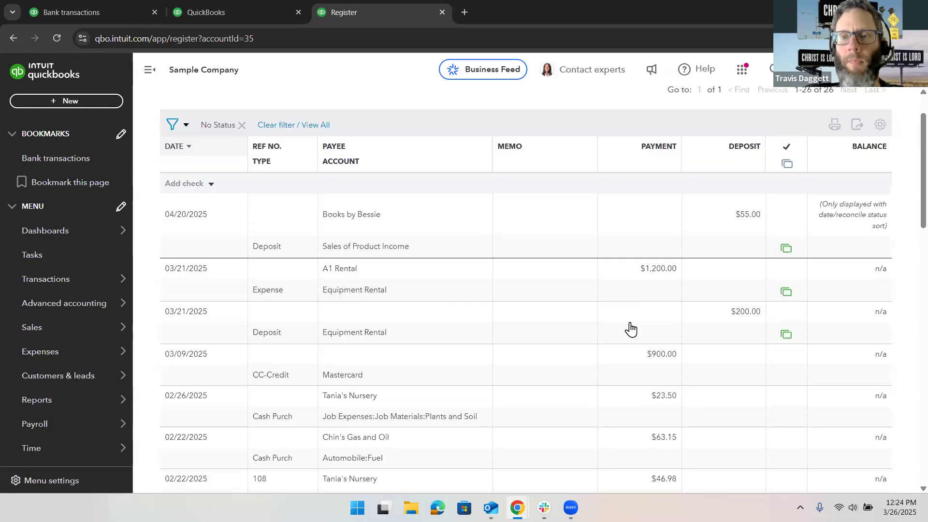
{"action": "scroll", "coordinate": [630, 329], "scroll_direction": "up", "scroll_amount": 2}
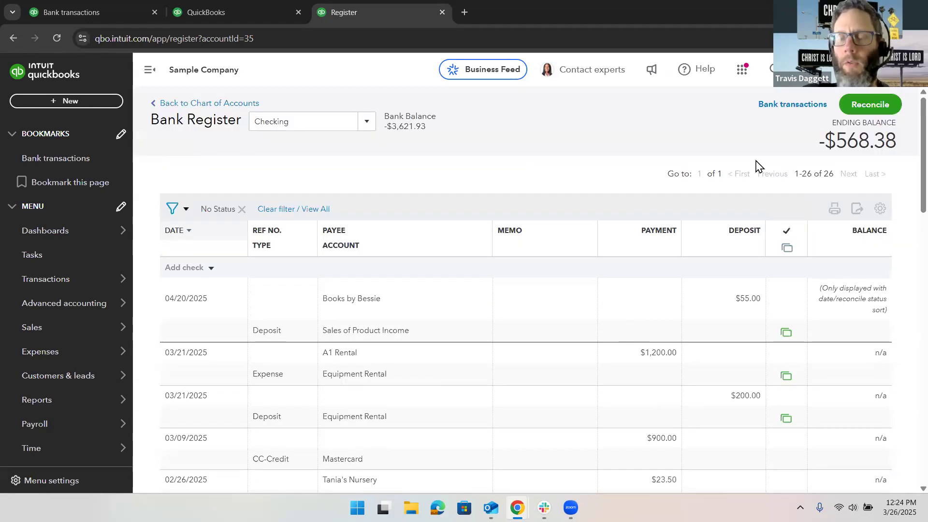
Export the filtered register to the Downloads folder as Register (8) in Microsoft Excel 97-2003 Worksheet format
{"action": "left_click", "coordinate": [879, 211]}
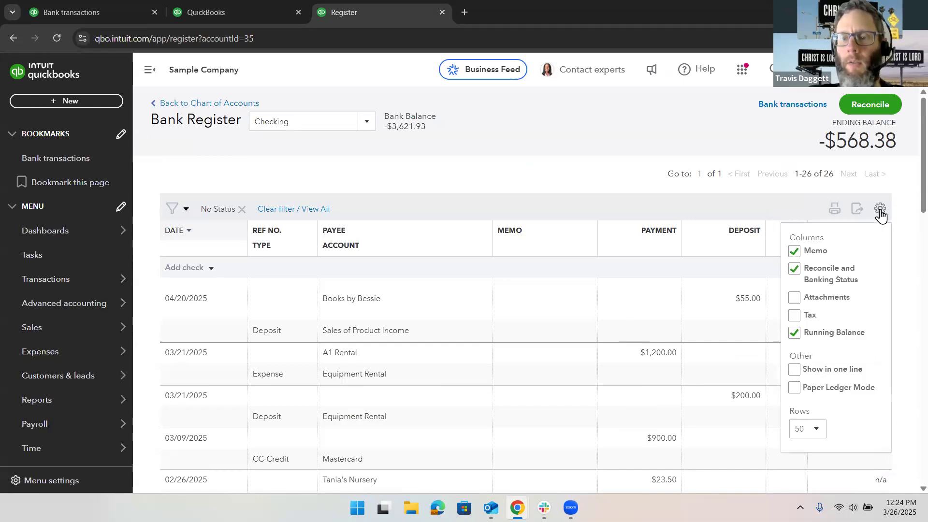
{"action": "left_click", "coordinate": [905, 188]}
{"action": "left_click", "coordinate": [856, 209]}
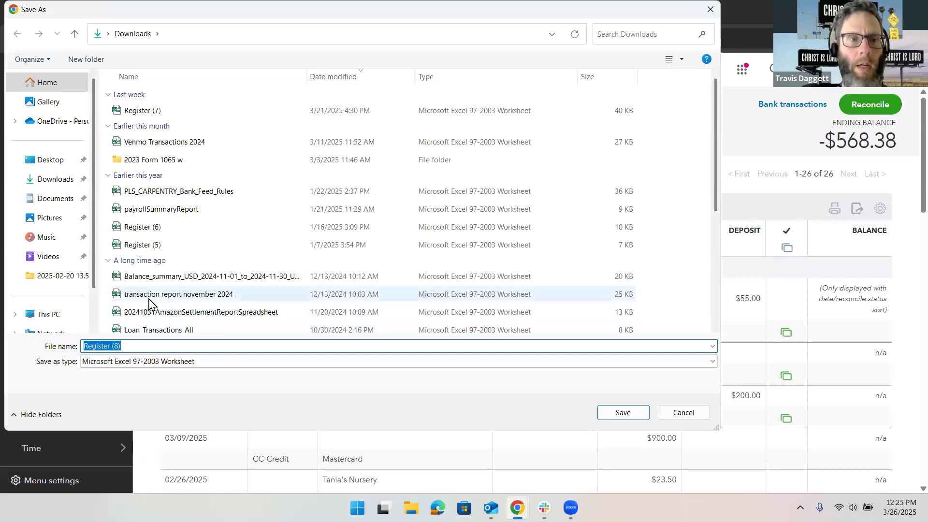
{"action": "left_click", "coordinate": [158, 362]}
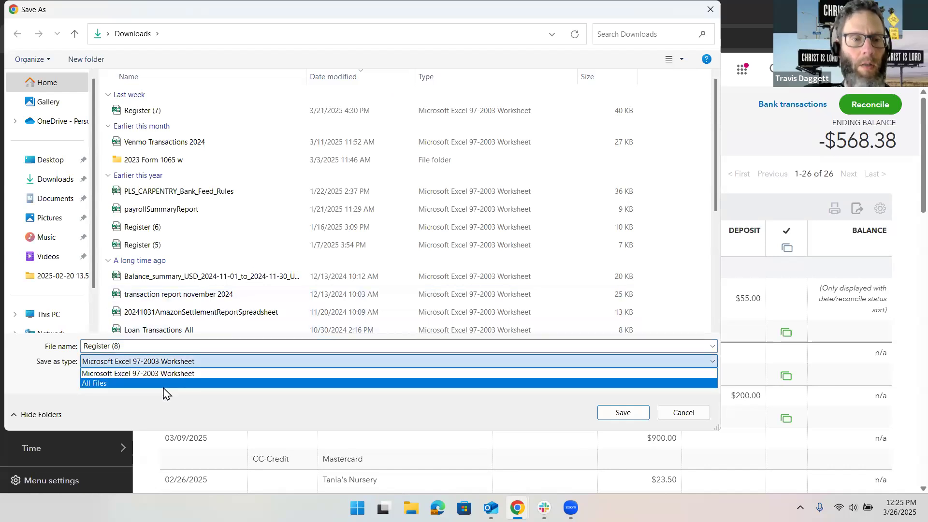
{"action": "left_click", "coordinate": [164, 373]}
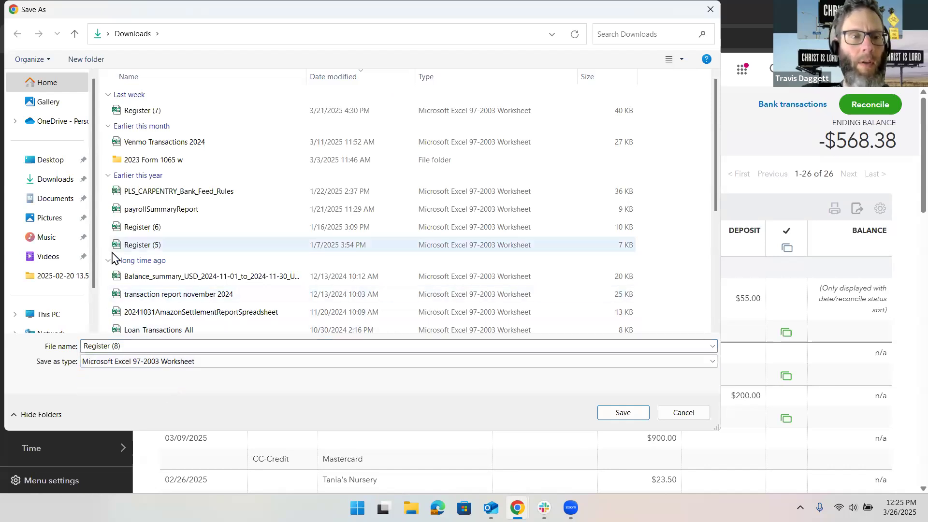
{"action": "left_click", "coordinate": [55, 179]}
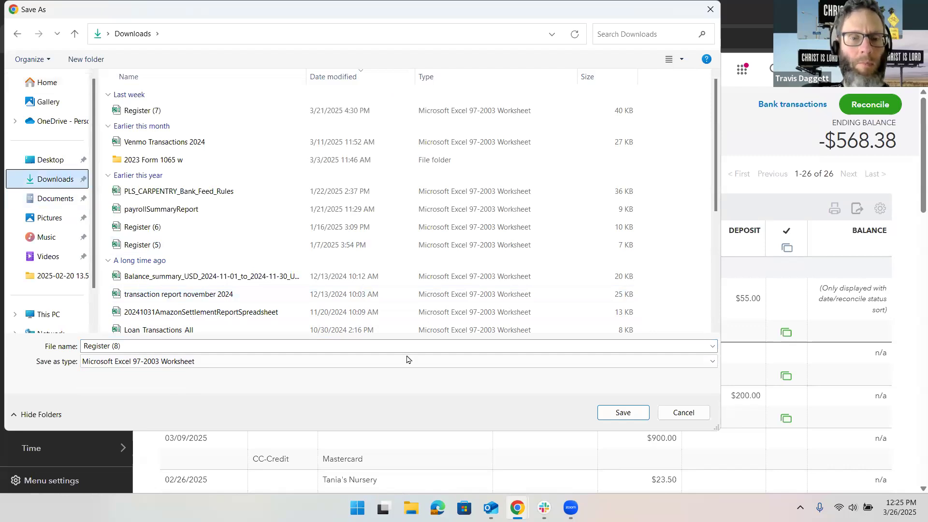
{"action": "left_click", "coordinate": [374, 342]}
{"action": "key", "text": "Return"}
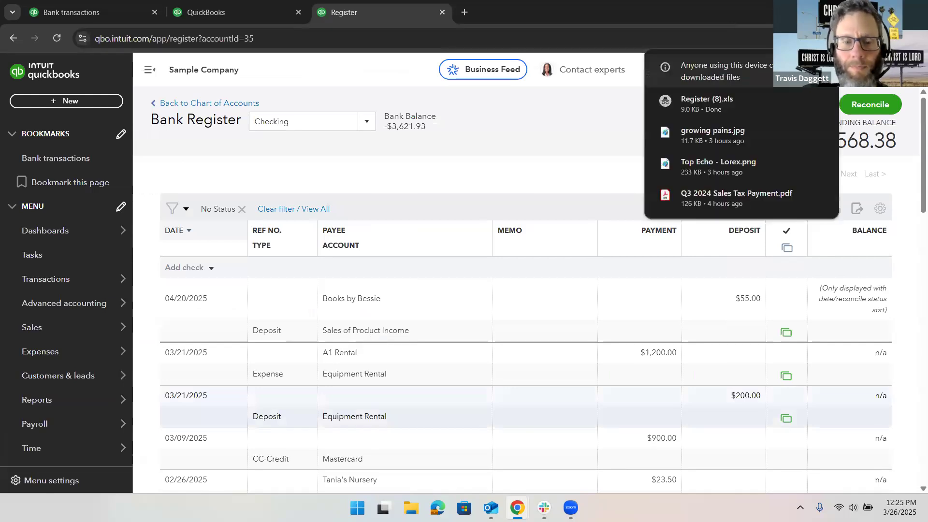
Find and launch Excel on the computer
{"action": "left_click", "coordinate": [357, 507]}
{"action": "type", "text": "exc"}
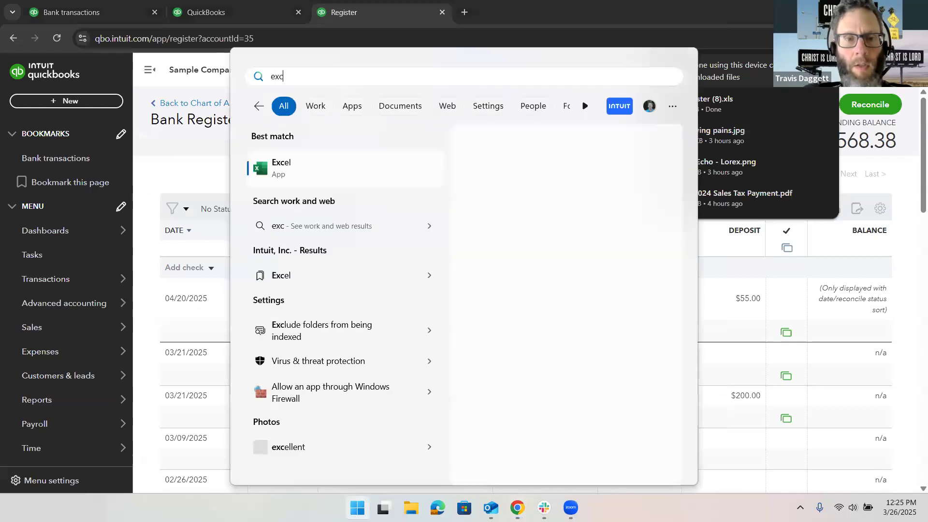
{"action": "key", "text": "Return"}
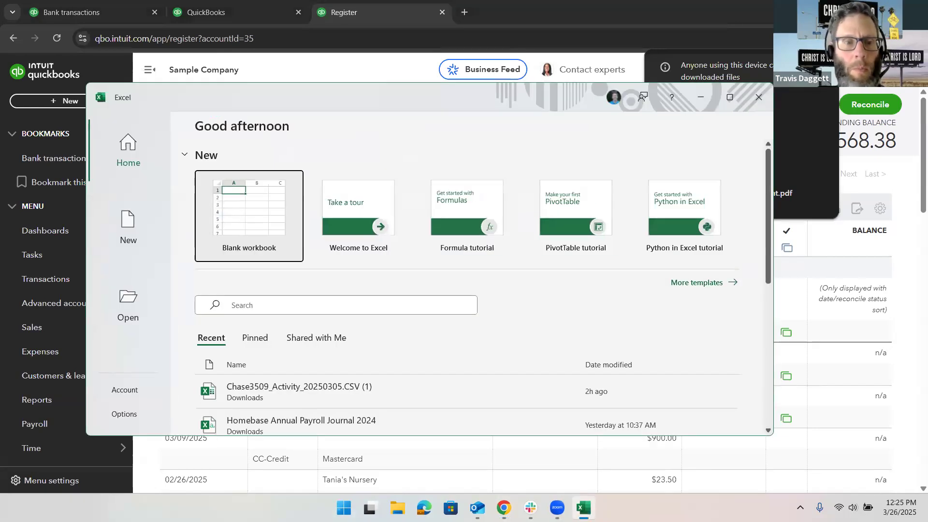
Open the Register (8) workbook from the Downloads folder, enable editing and maximize its window
{"action": "left_click", "coordinate": [131, 311]}
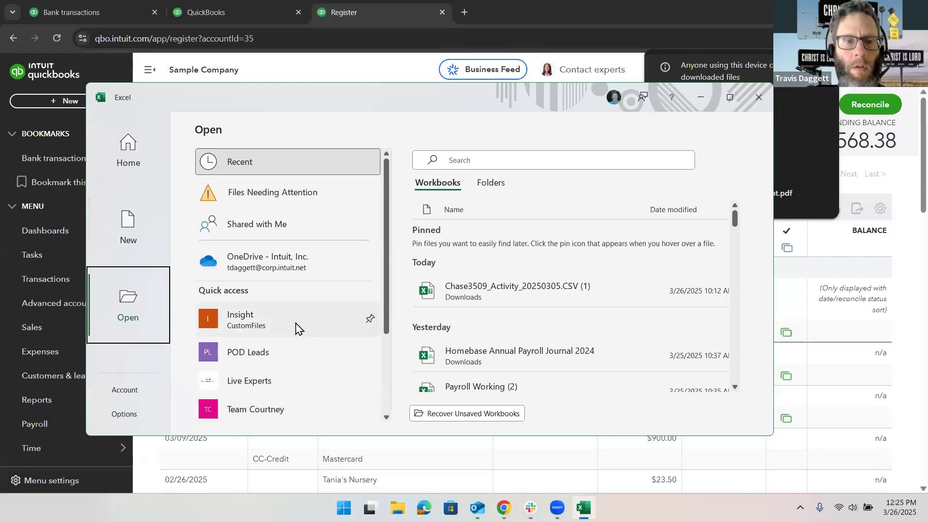
{"action": "scroll", "coordinate": [296, 329], "scroll_direction": "down", "scroll_amount": 3}
{"action": "left_click", "coordinate": [312, 414]}
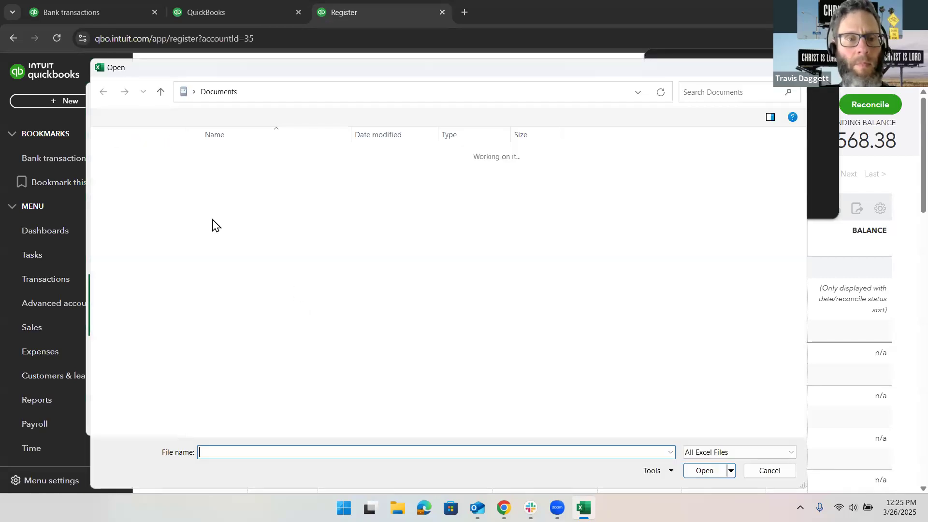
{"action": "left_click", "coordinate": [145, 238]}
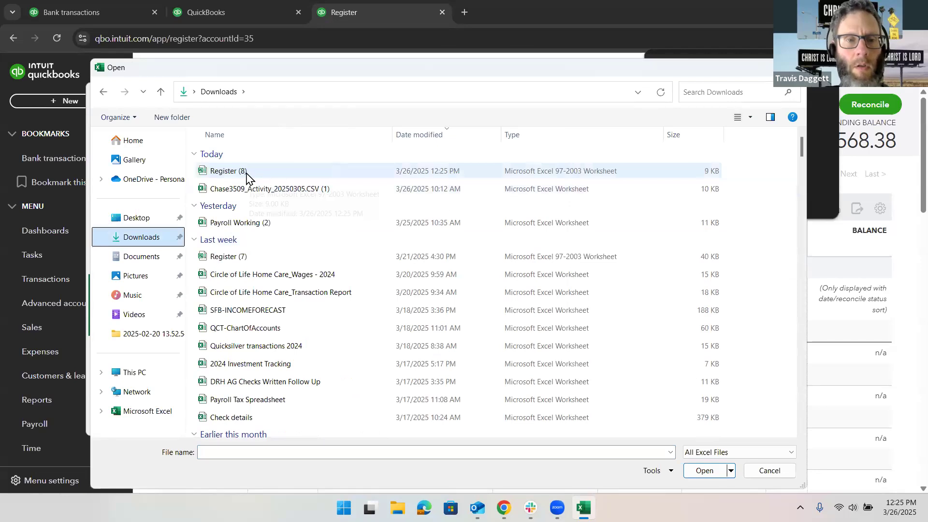
{"action": "double_click", "coordinate": [242, 174]}
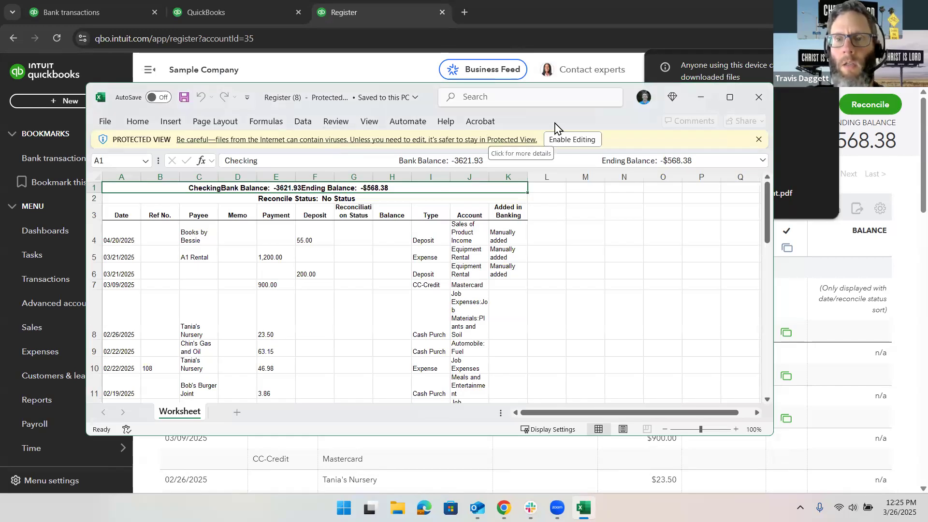
{"action": "left_click", "coordinate": [728, 99]}
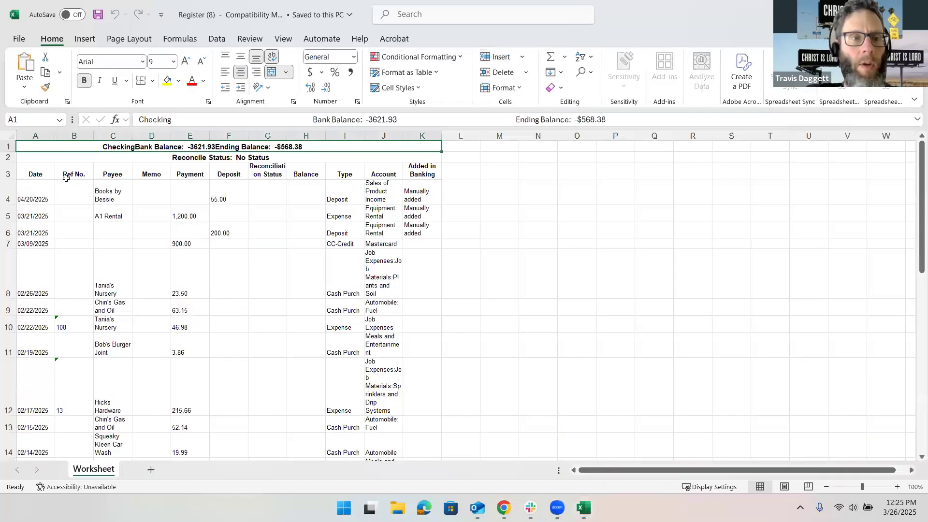
Delete rows 1 and 2, the balance and reconcile status title lines above the column headings
{"action": "left_click", "coordinate": [7, 147]}
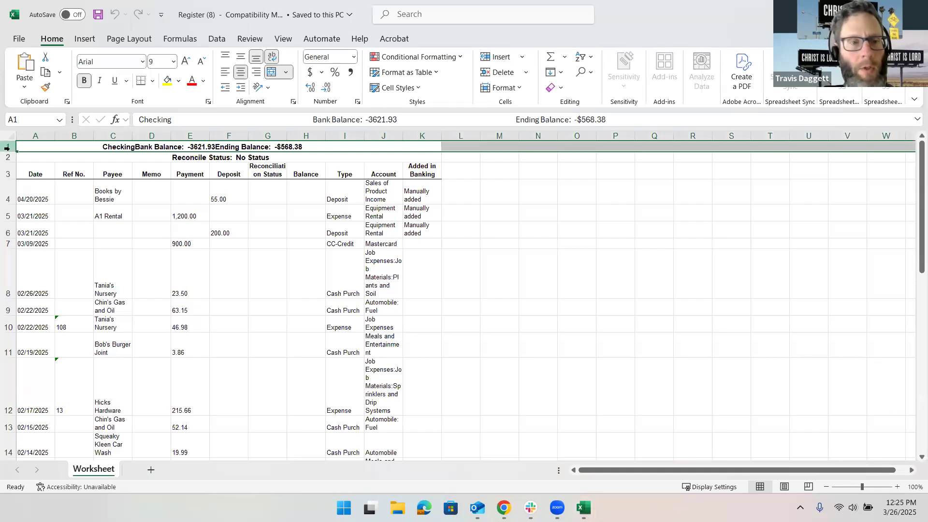
{"action": "left_click", "coordinate": [8, 157], "text": "shift"}
{"action": "right_click", "coordinate": [11, 157]}
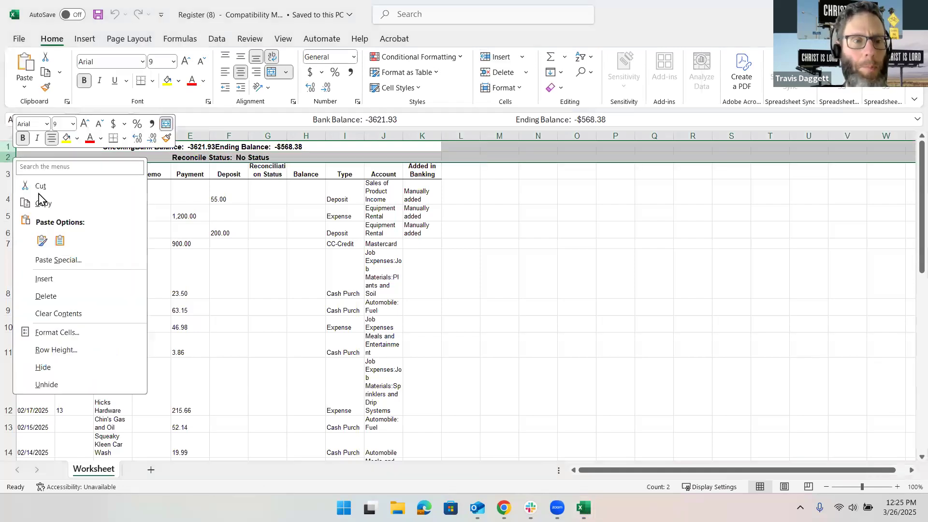
{"action": "left_click", "coordinate": [74, 296]}
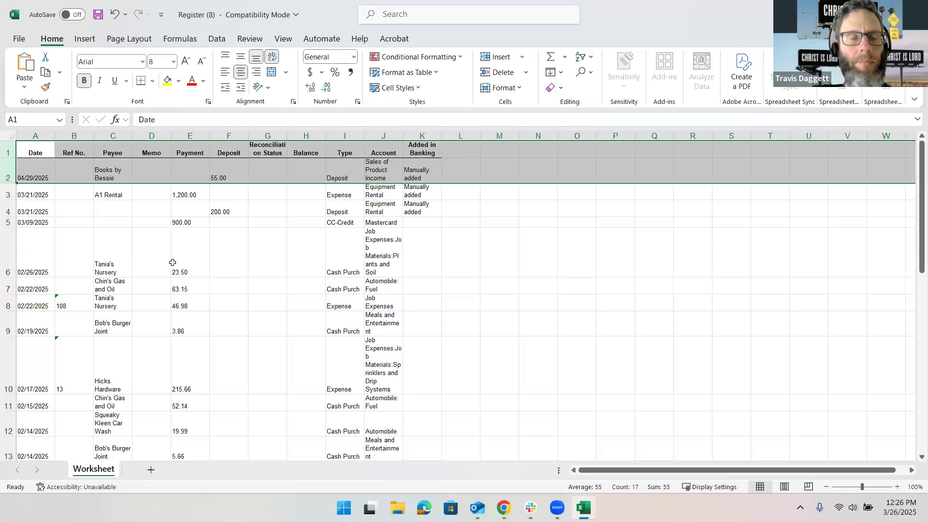
{"action": "left_click", "coordinate": [172, 262]}
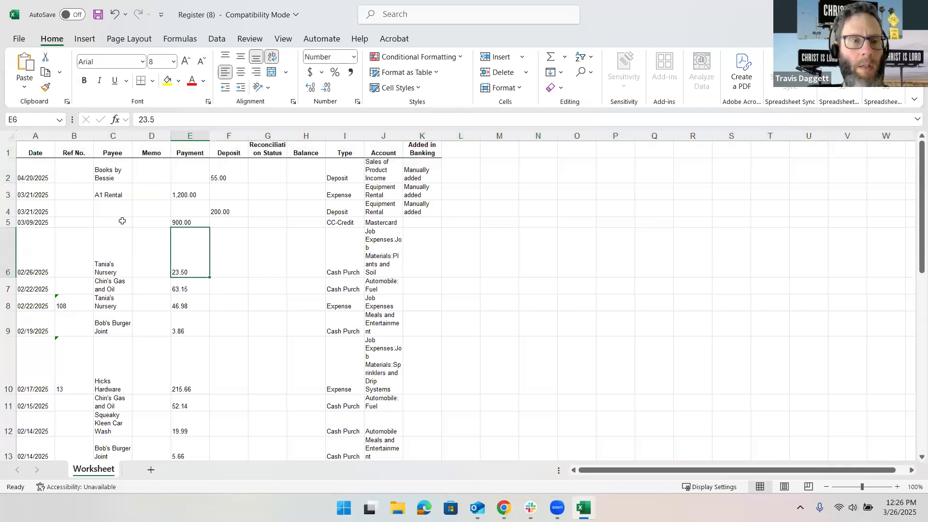
Delete the Ref No. column from the worksheet
{"action": "left_click", "coordinate": [72, 137]}
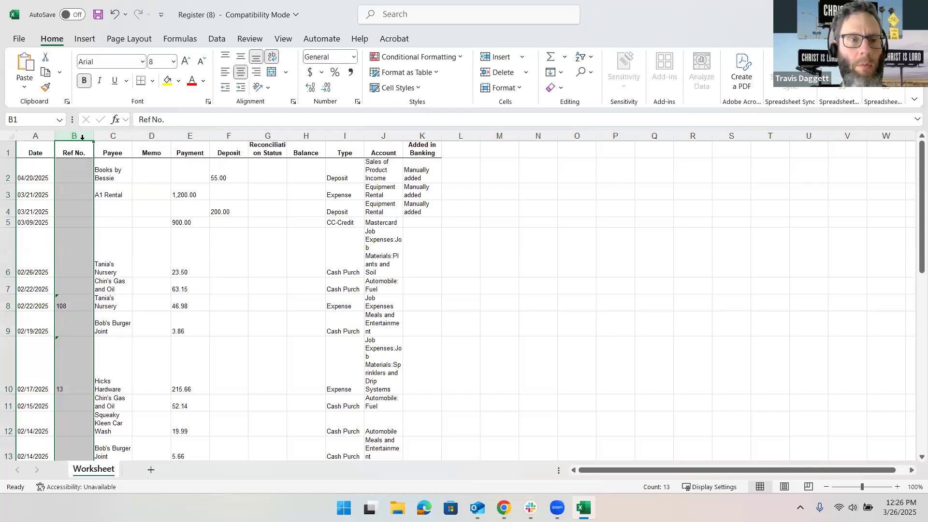
{"action": "right_click", "coordinate": [83, 137]}
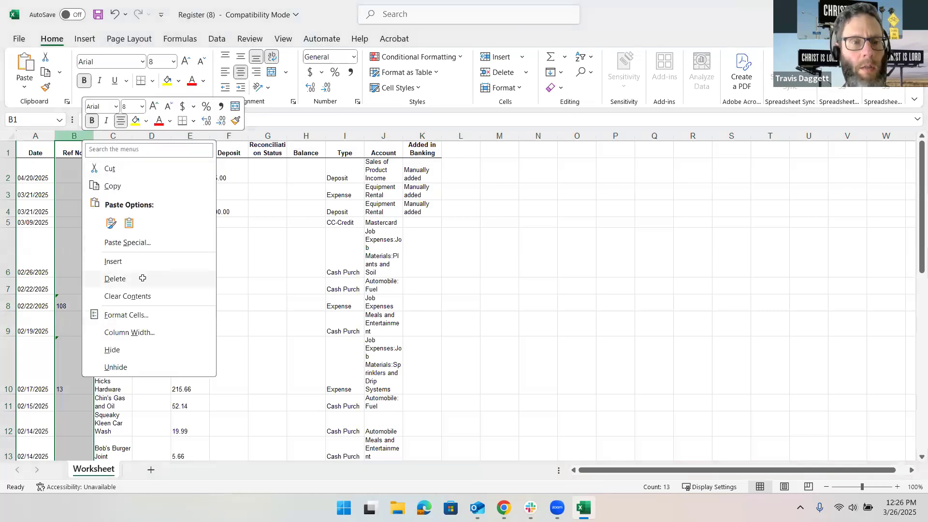
{"action": "left_click", "coordinate": [115, 278]}
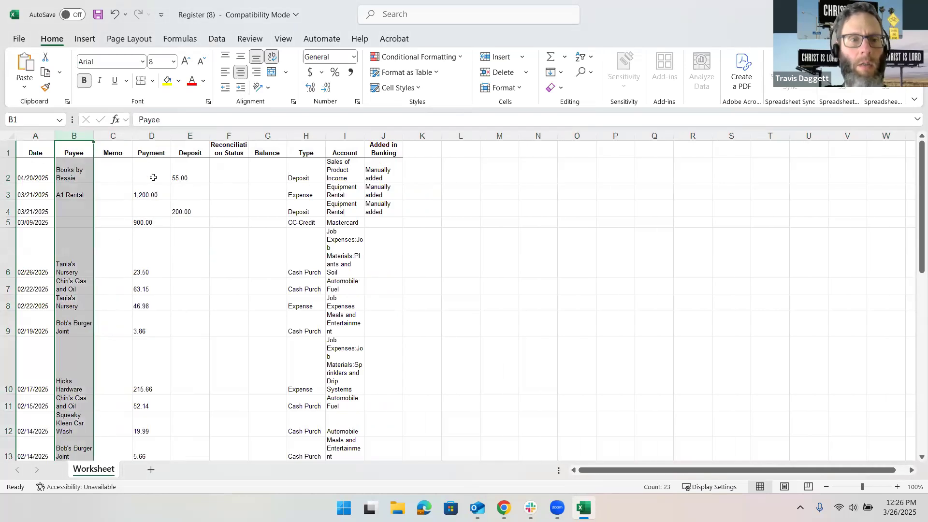
Delete the Reconciliation Status and Balance columns from the worksheet
{"action": "scroll", "coordinate": [141, 240], "scroll_direction": "down", "scroll_amount": 7}
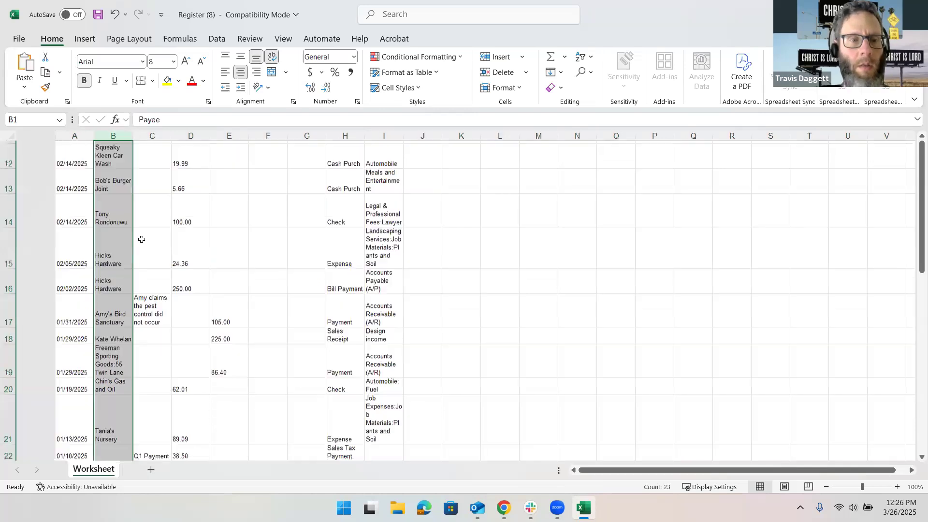
{"action": "scroll", "coordinate": [144, 239], "scroll_direction": "up", "scroll_amount": 7}
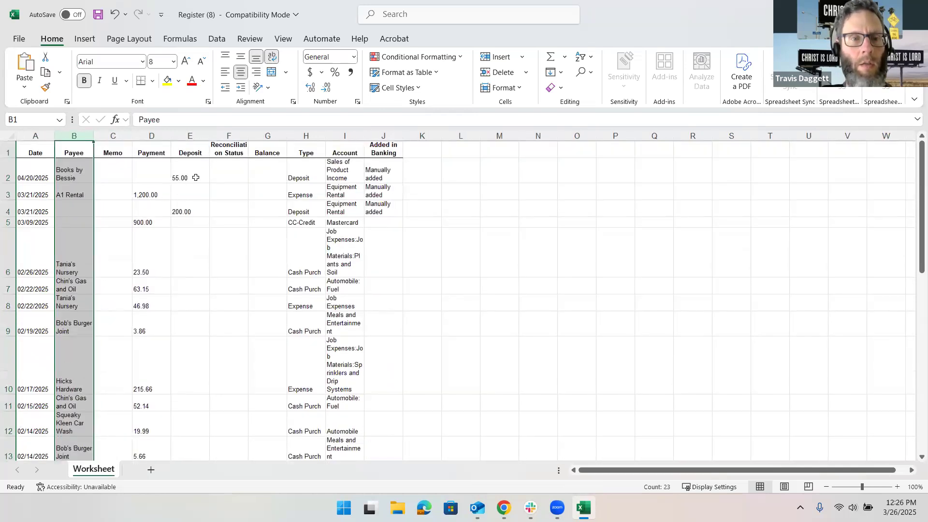
{"action": "left_click", "coordinate": [229, 136]}
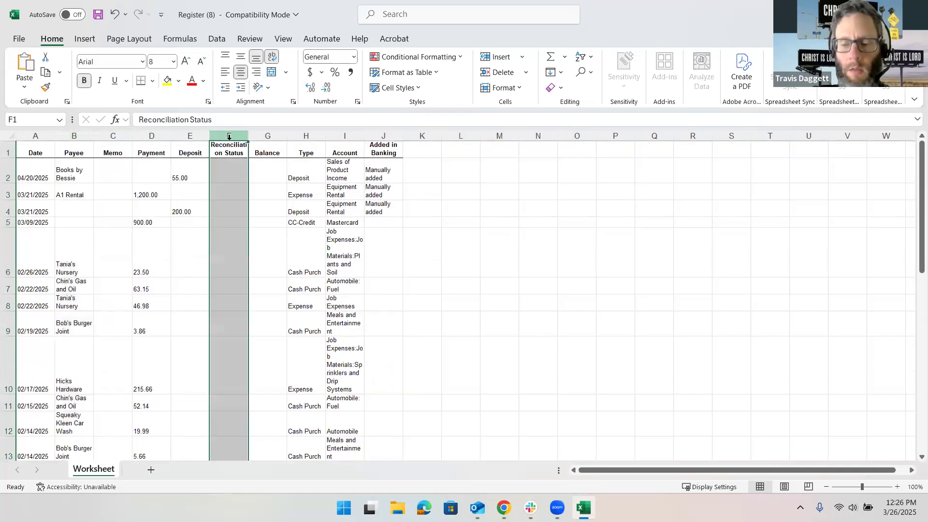
{"action": "left_click_drag", "start_coordinate": [267, 137], "coordinate": [272, 139]}
{"action": "right_click", "coordinate": [271, 139]}
{"action": "left_click", "coordinate": [311, 277]}
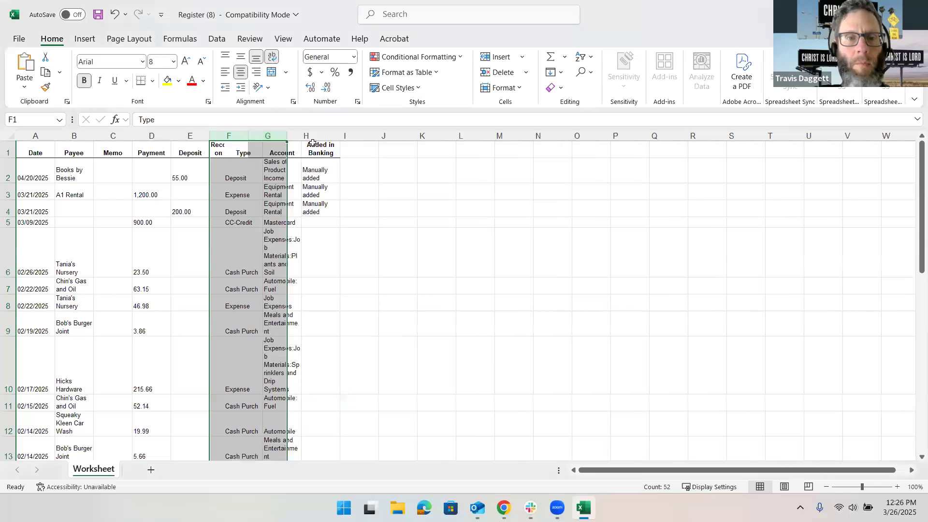
Delete the Added in Banking column at the end of the table
{"action": "left_click", "coordinate": [307, 137]}
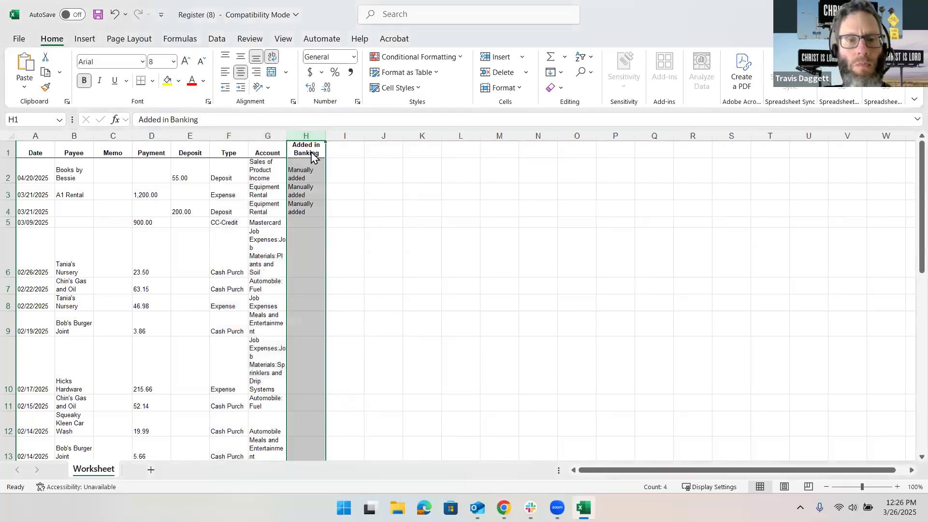
{"action": "right_click", "coordinate": [312, 151]}
{"action": "left_click", "coordinate": [355, 288]}
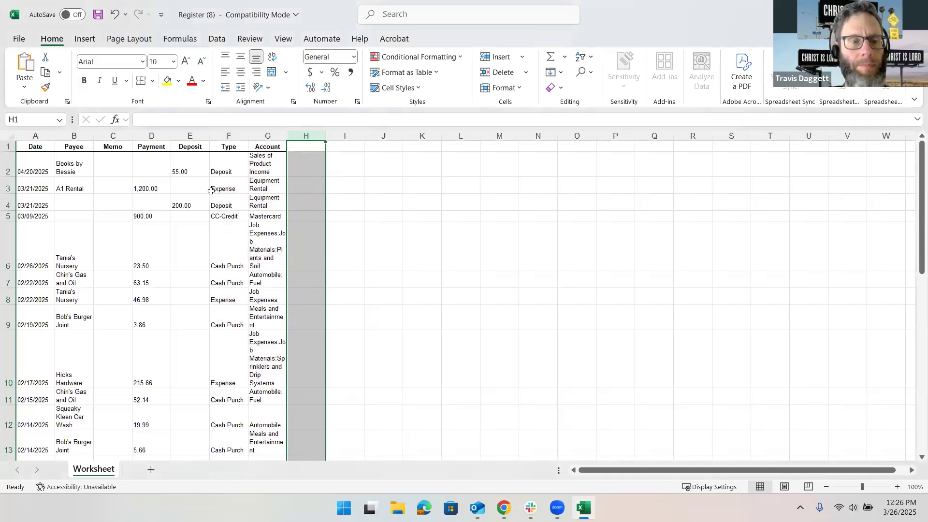
Freeze the top row so the column headings stay in place, and check it against the lower rows
{"action": "left_click", "coordinate": [292, 41]}
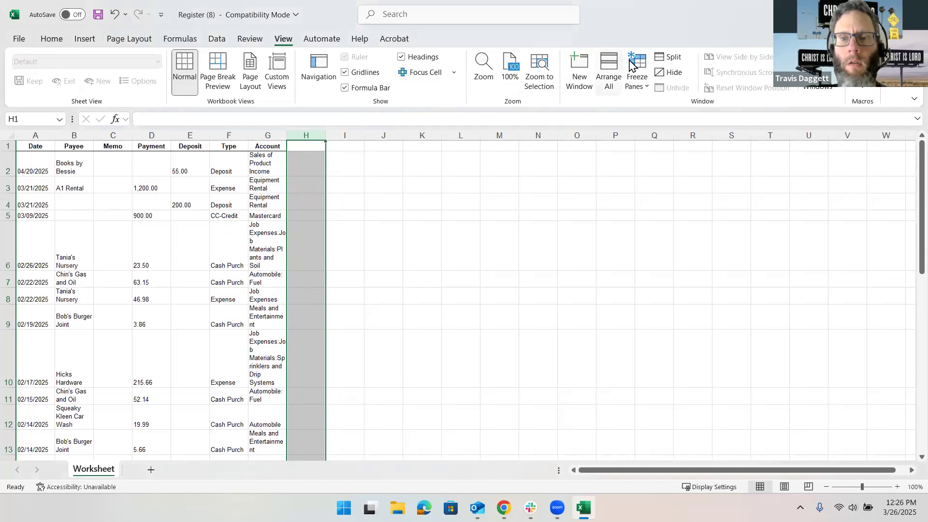
{"action": "left_click", "coordinate": [634, 78]}
{"action": "left_click", "coordinate": [692, 137]}
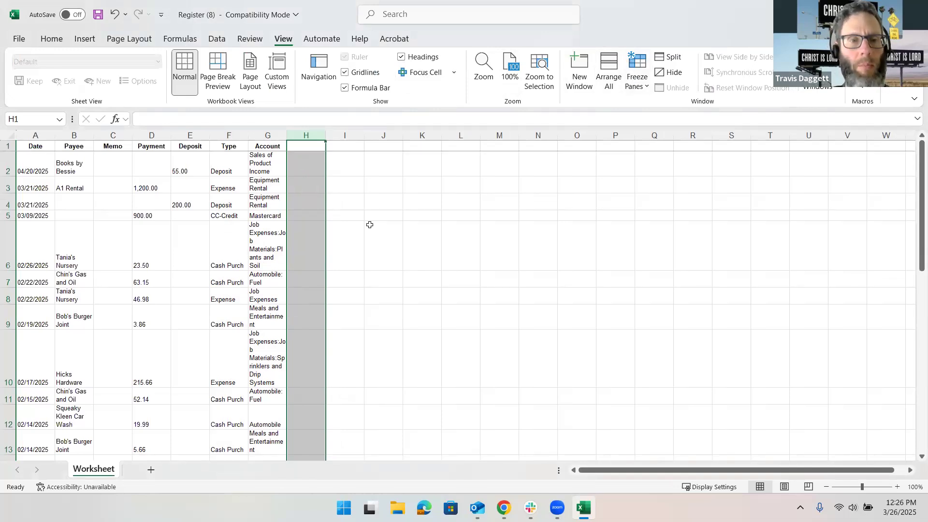
{"action": "scroll", "coordinate": [369, 225], "scroll_direction": "down", "scroll_amount": 4}
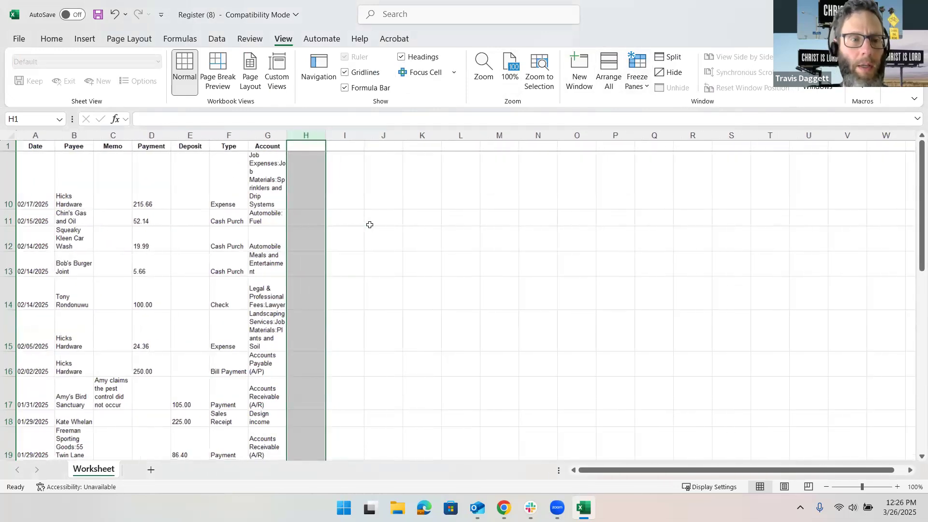
{"action": "scroll", "coordinate": [370, 224], "scroll_direction": "up", "scroll_amount": 4}
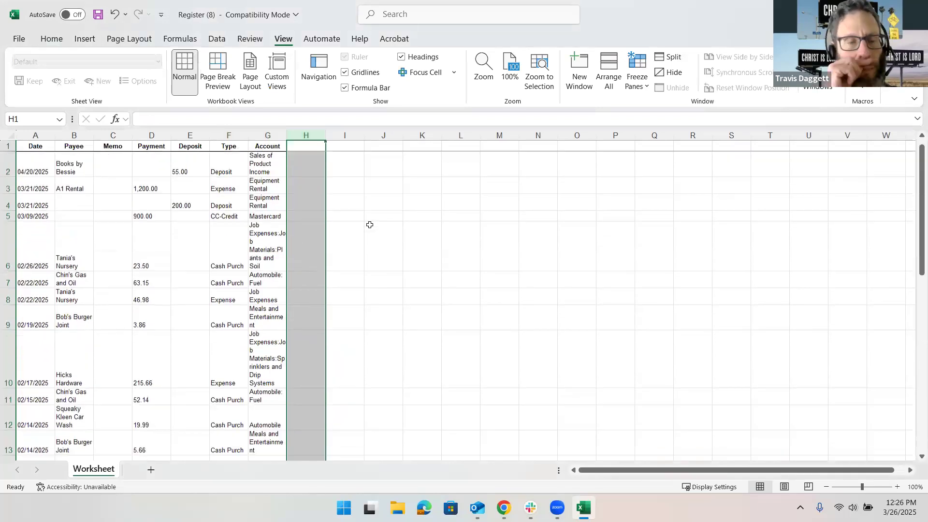
Insert an empty column between the Payment and Deposit columns
{"action": "left_click", "coordinate": [178, 138]}
{"action": "right_click", "coordinate": [182, 139]}
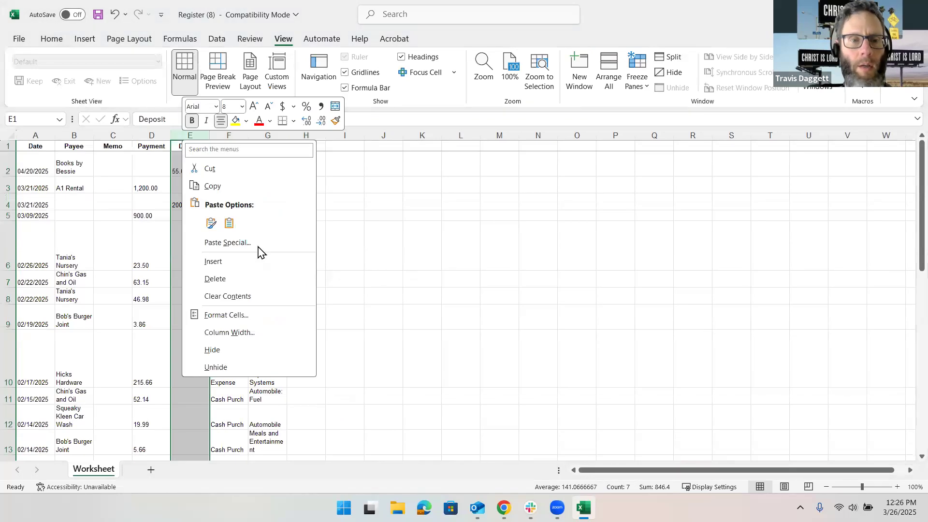
{"action": "left_click", "coordinate": [259, 261]}
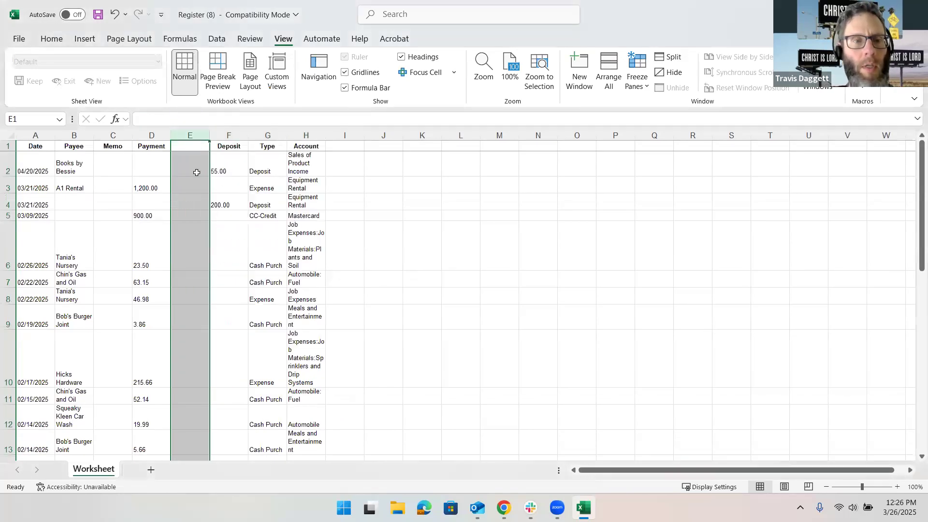
{"action": "left_click", "coordinate": [189, 191]}
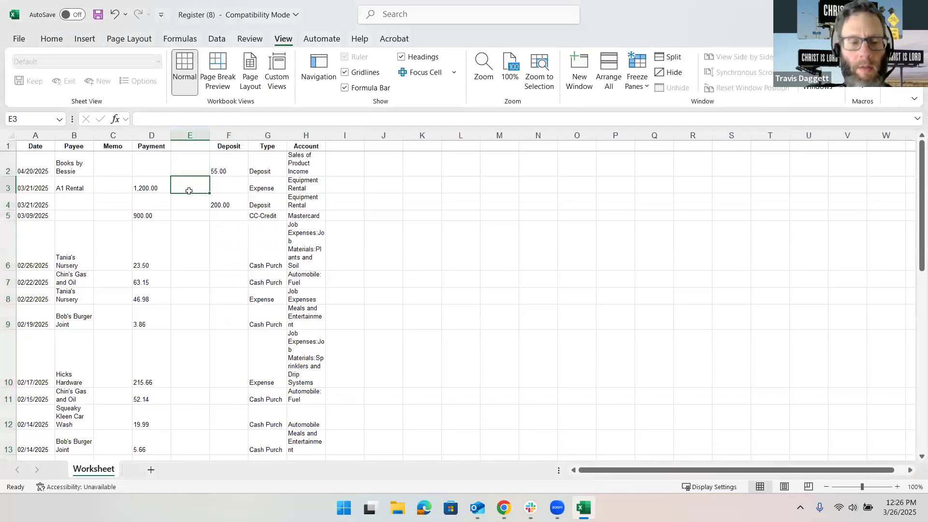
{"action": "type", "text": "="}
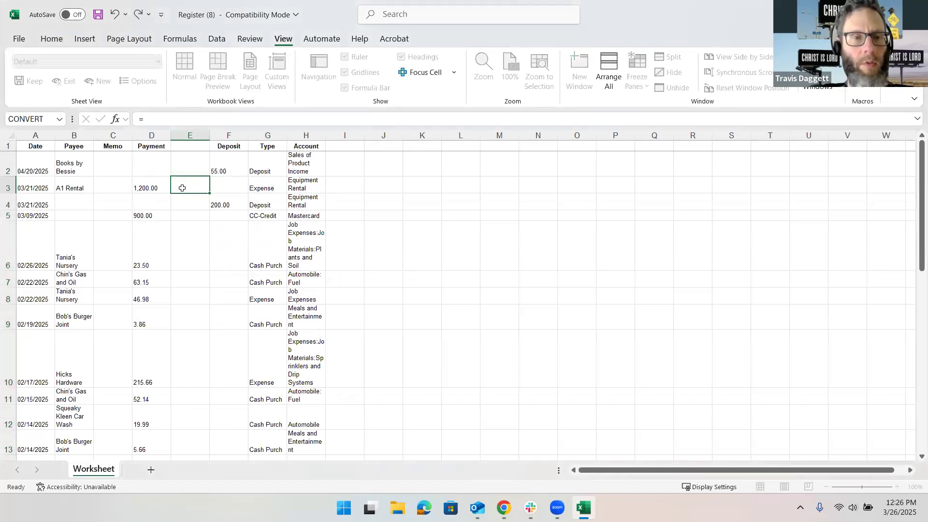
{"action": "key", "text": "Escape"}
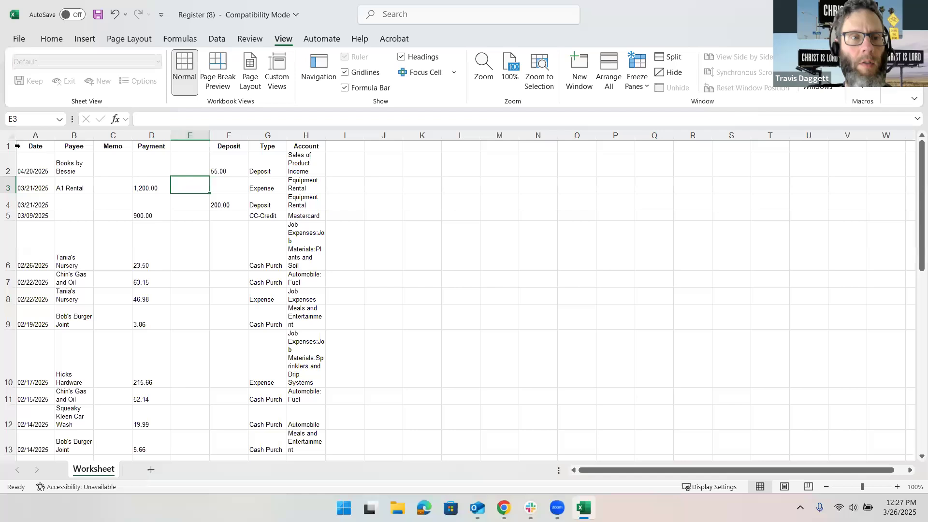
Add filters to the heading row and sort the Payment column from smallest to largest
{"action": "left_click", "coordinate": [7, 145]}
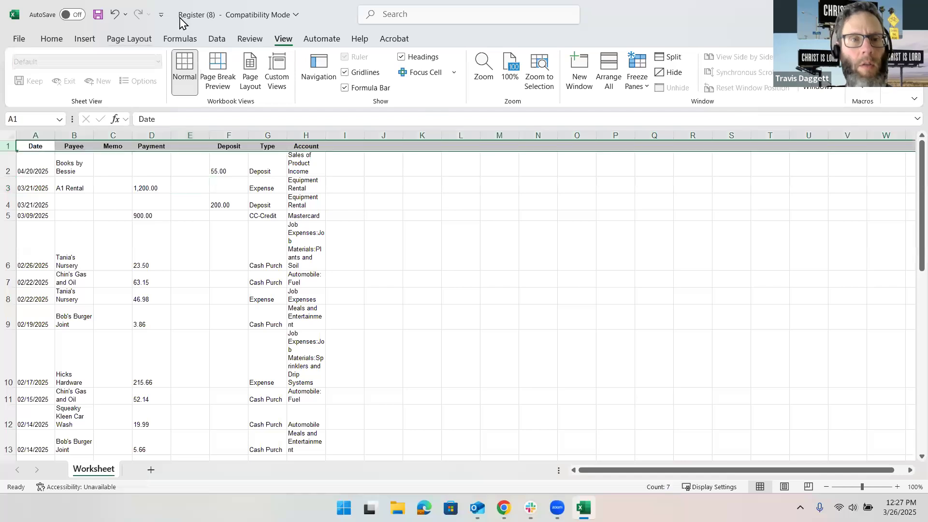
{"action": "left_click", "coordinate": [216, 39]}
{"action": "left_click", "coordinate": [525, 77]}
{"action": "left_click", "coordinate": [165, 147]}
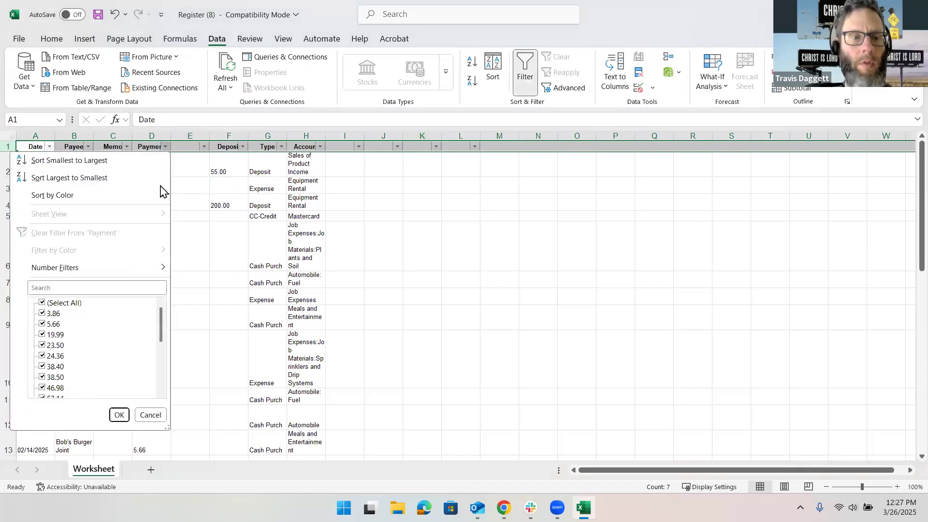
{"action": "left_click", "coordinate": [83, 161]}
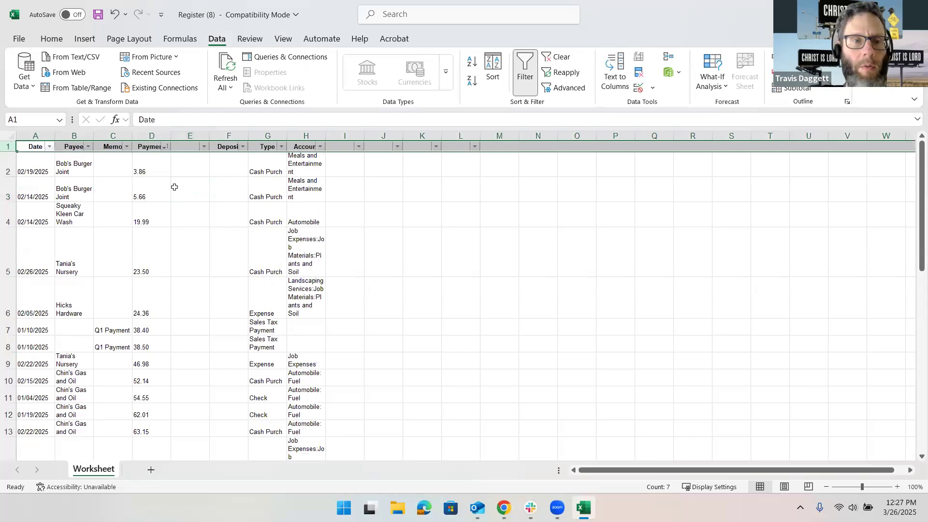
Enter the formula =D2*-1 in cell E2 to turn the first payment into a negative amount
{"action": "left_click", "coordinate": [186, 174]}
{"action": "type", "text": "="}
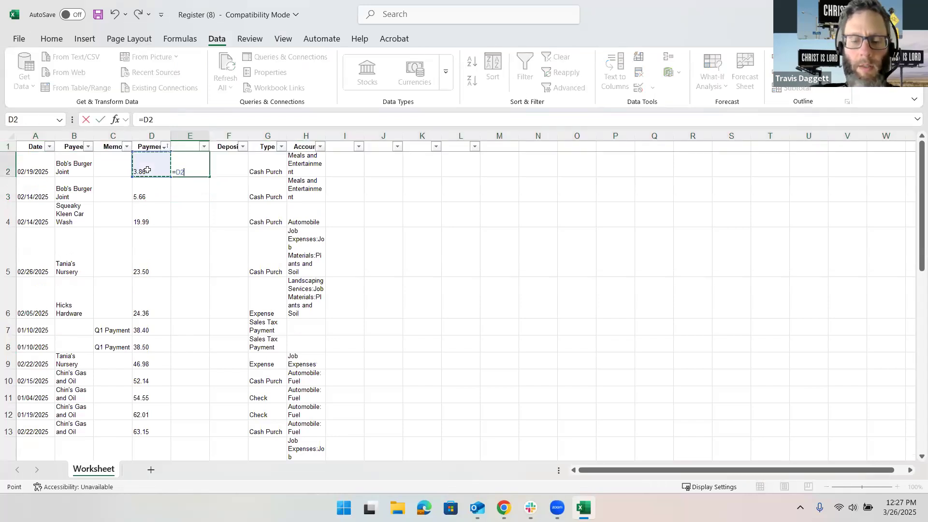
{"action": "type", "text": "-1"}
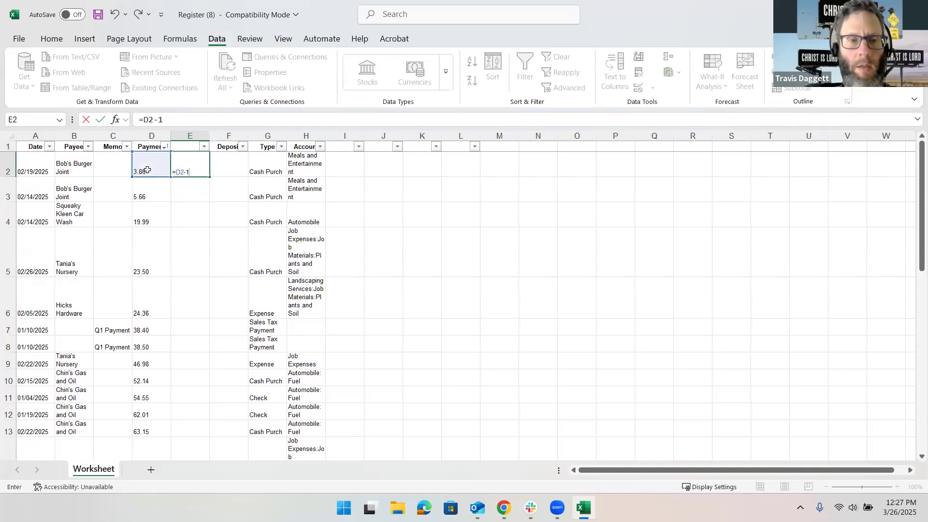
{"action": "key", "text": "Return"}
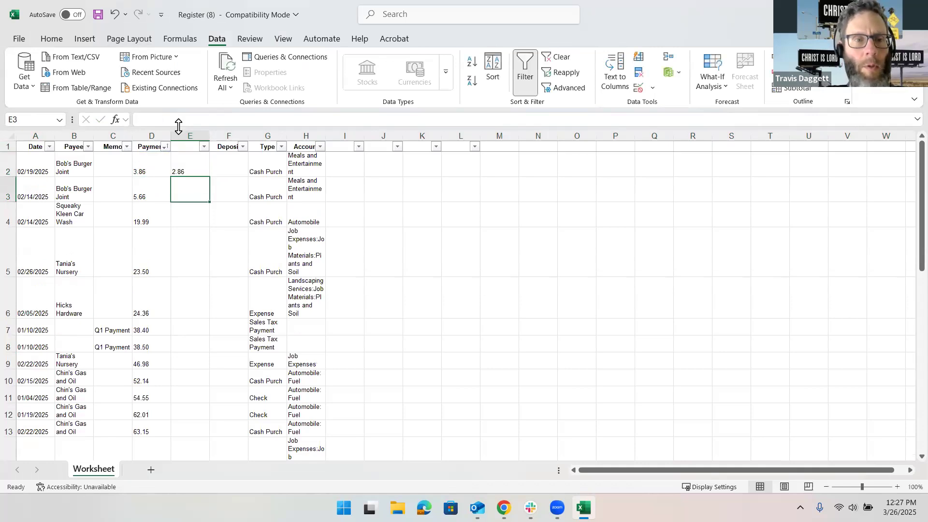
{"action": "key", "text": "Up"}
{"action": "left_click", "coordinate": [159, 120]}
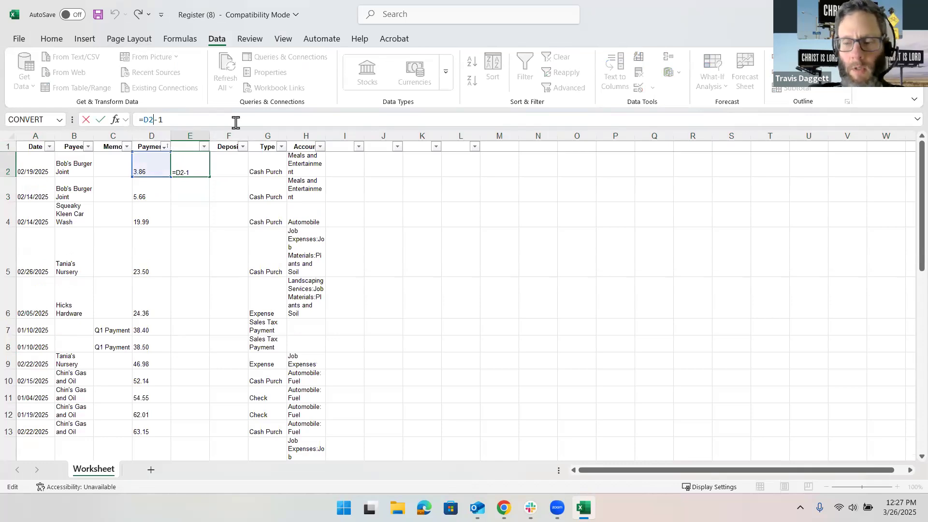
{"action": "type", "text": "*"}
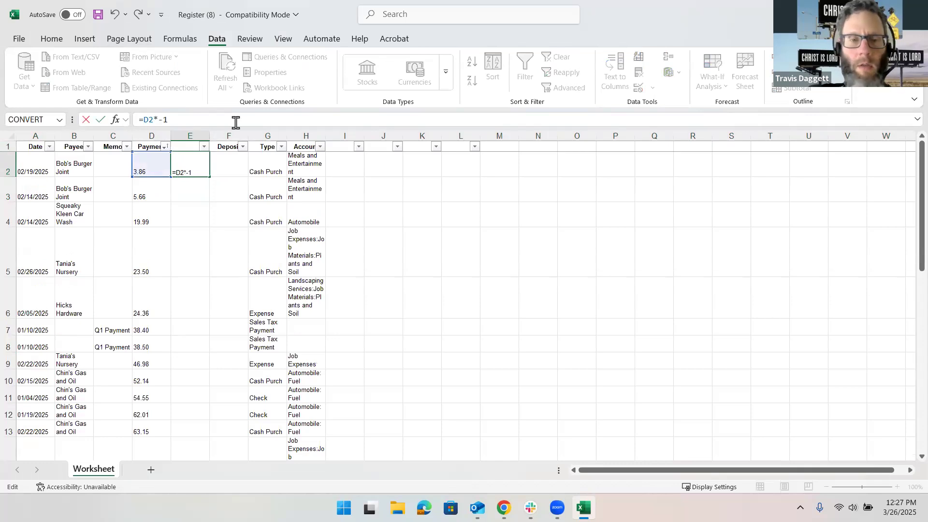
{"action": "key", "text": "Return"}
Fill the E2 formula down to row 21, the last row with a payment
{"action": "left_click", "coordinate": [193, 167]}
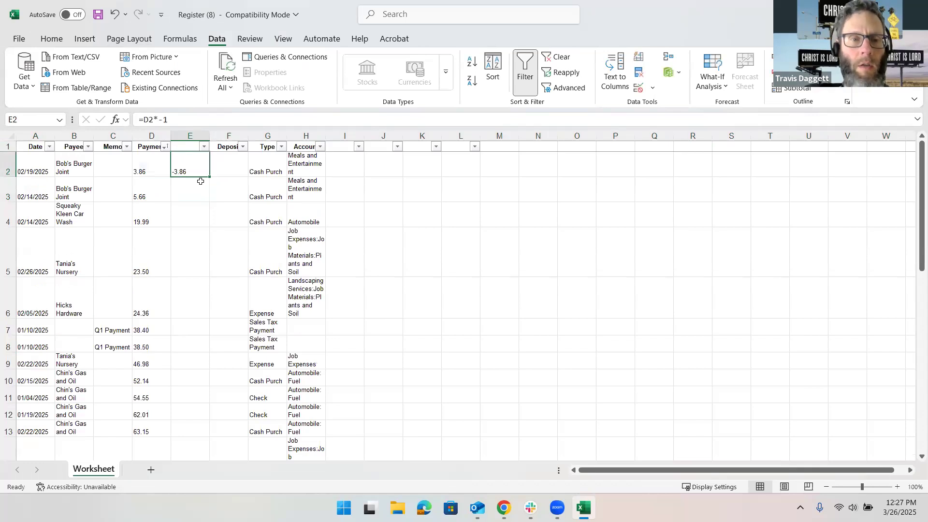
{"action": "left_click_drag", "start_coordinate": [209, 177], "coordinate": [223, 321]}
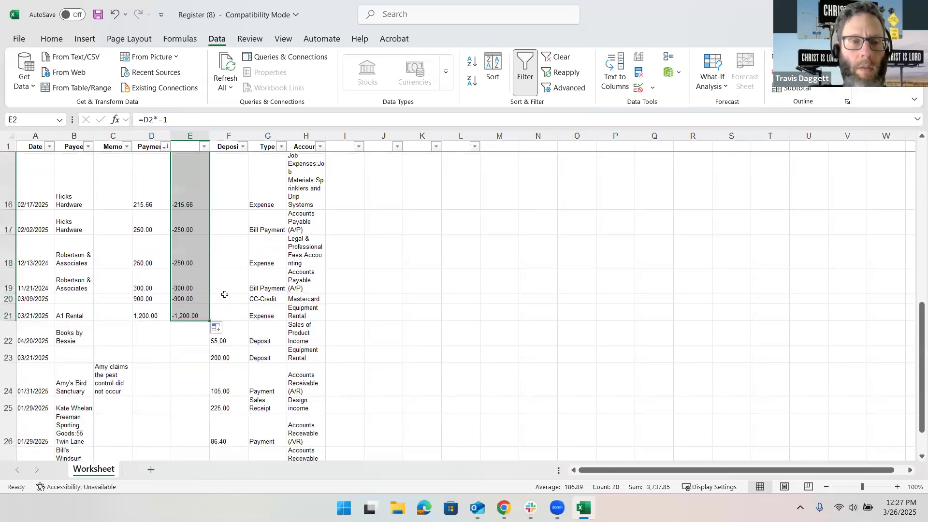
{"action": "scroll", "coordinate": [224, 295], "scroll_direction": "up", "scroll_amount": 5}
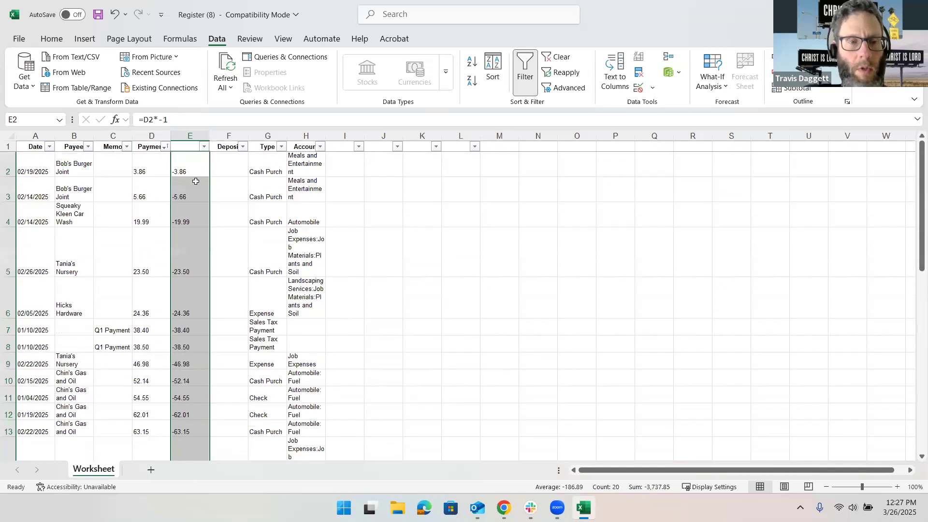
Copy the negative amounts in E2:E21 and paste them over the Payment column from D2 as values with number formatting
{"action": "key", "text": "ctrl+c"}
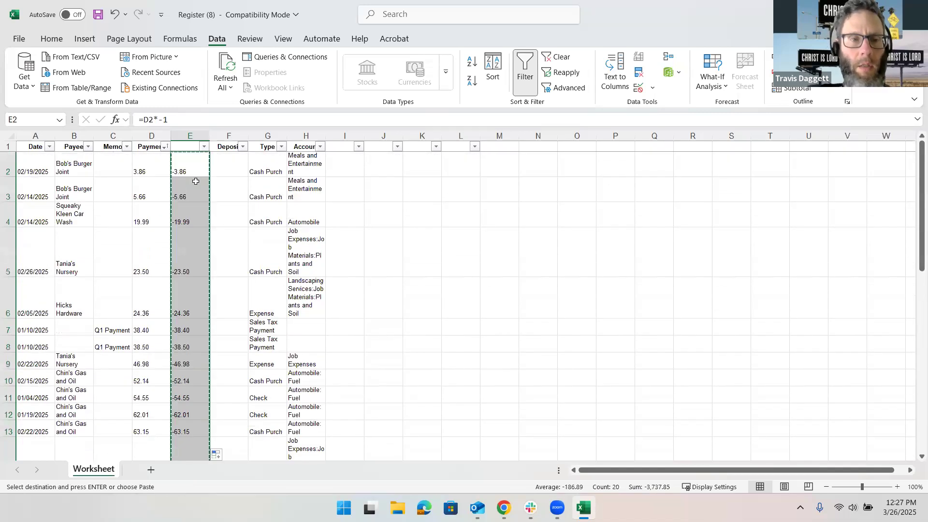
{"action": "left_click", "coordinate": [145, 166]}
{"action": "left_click_drag", "start_coordinate": [145, 167], "coordinate": [145, 172]}
{"action": "right_click", "coordinate": [145, 172]}
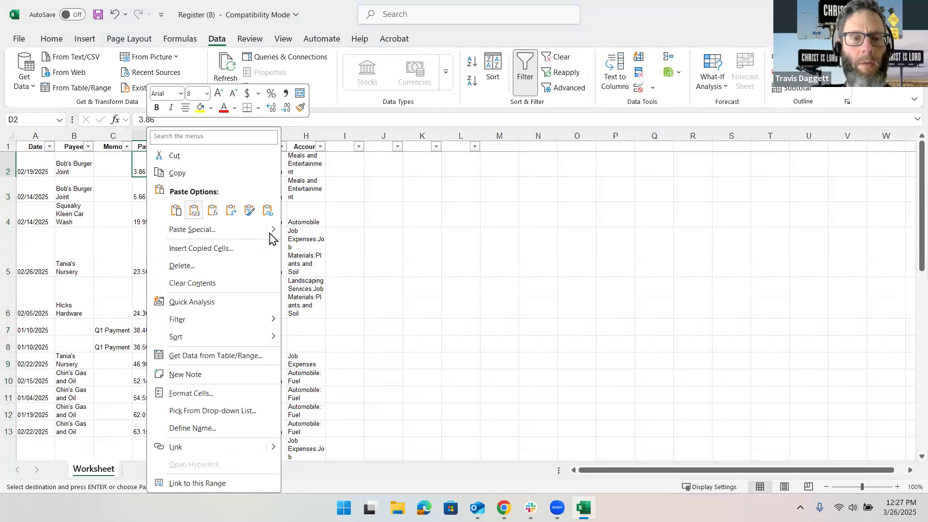
{"action": "mouse_move", "coordinate": [274, 237]}
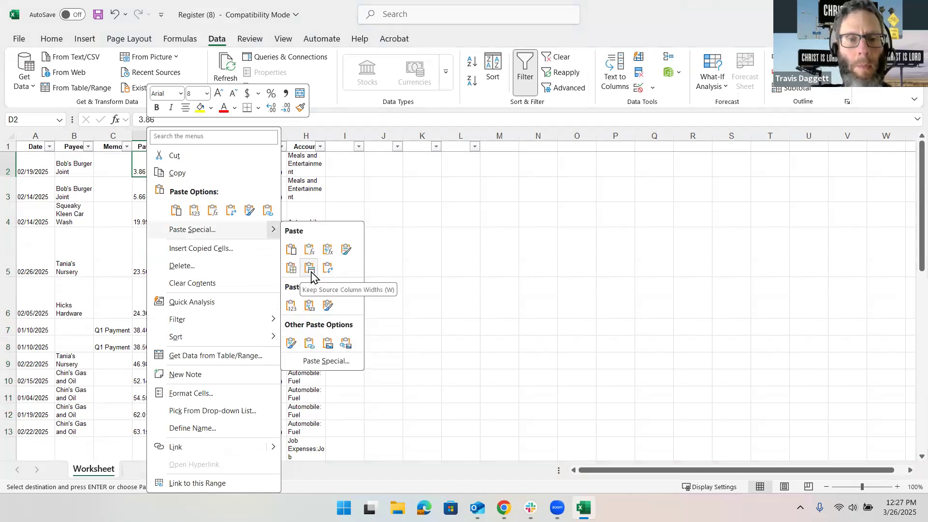
{"action": "left_click", "coordinate": [310, 305]}
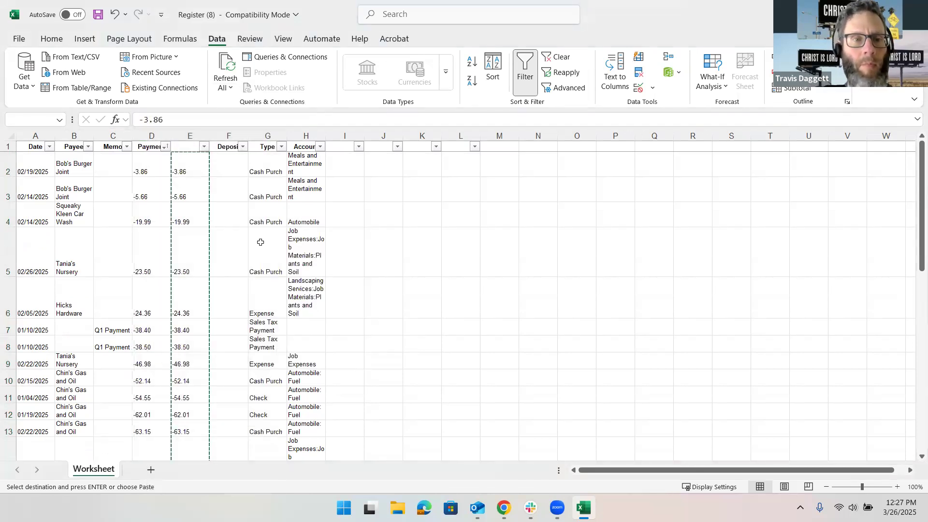
Delete helper column E between the Payment and Deposit columns
{"action": "left_click", "coordinate": [198, 133]}
{"action": "right_click", "coordinate": [195, 136]}
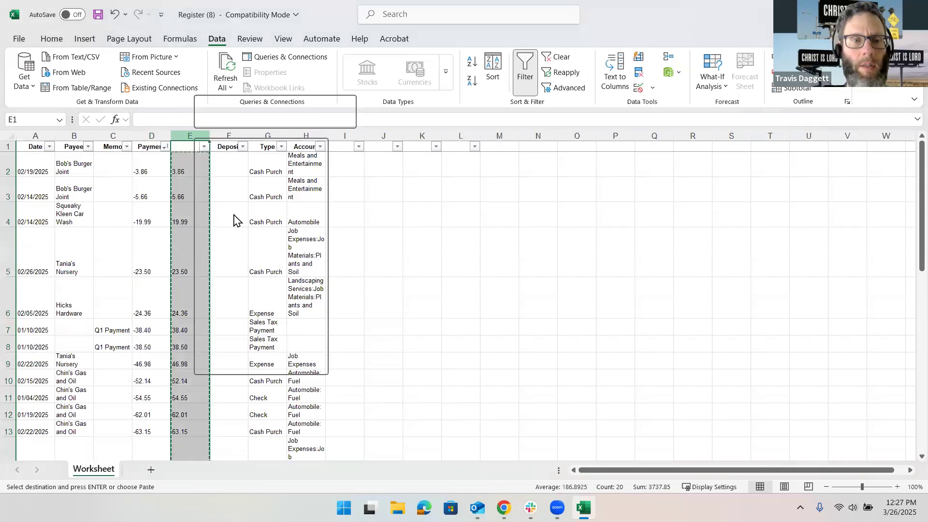
{"action": "left_click", "coordinate": [260, 277]}
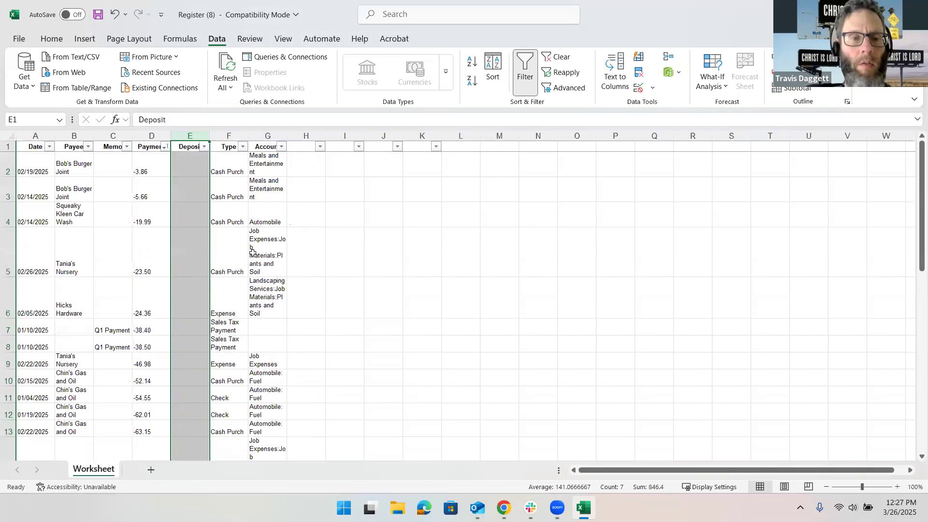
Copy the deposit amounts in E22:E27 and paste them into the Payment column starting at D22
{"action": "scroll", "coordinate": [236, 251], "scroll_direction": "down", "scroll_amount": 5}
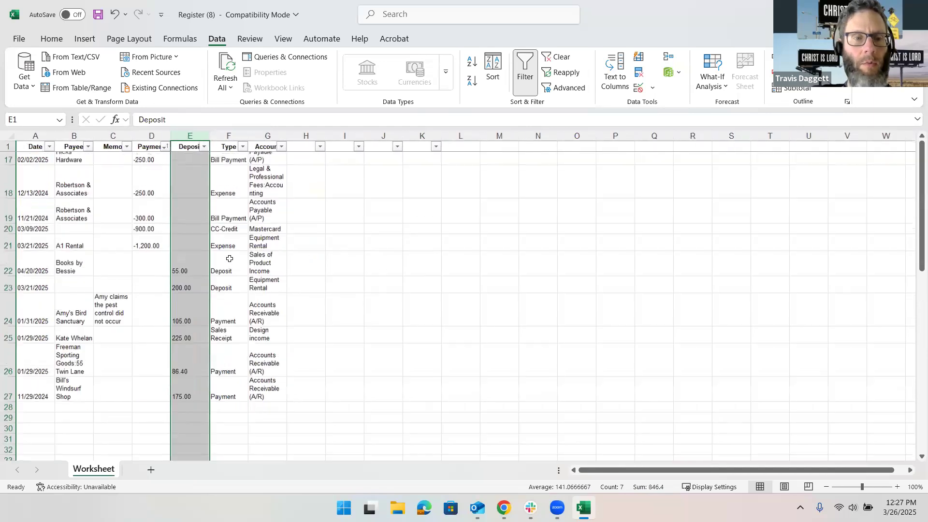
{"action": "left_click", "coordinate": [193, 262]}
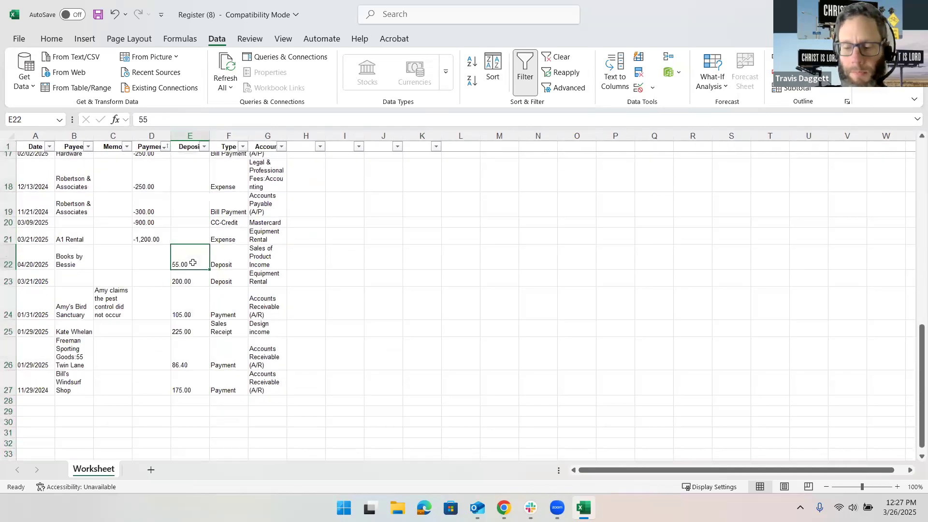
{"action": "left_click", "coordinate": [191, 390], "text": "shift"}
{"action": "key", "text": "ctrl+c"}
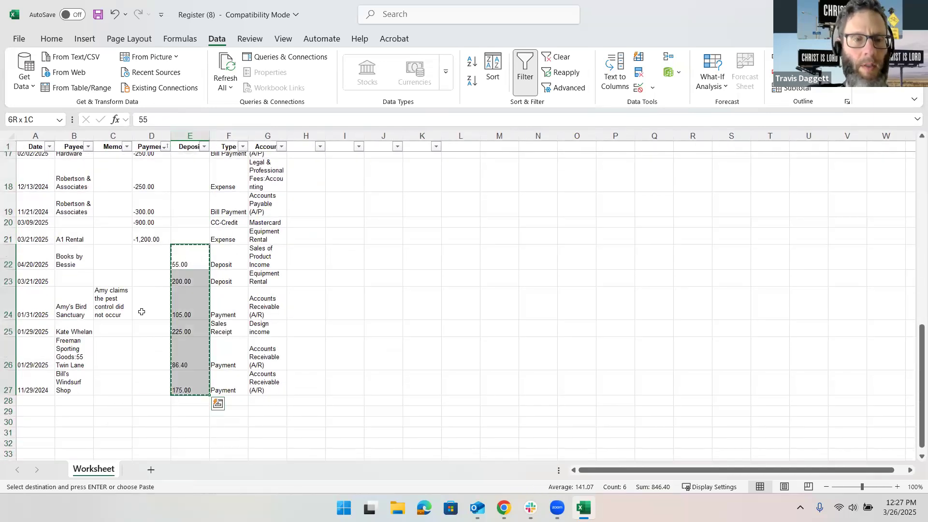
{"action": "left_click", "coordinate": [146, 262]}
{"action": "key", "text": "ctrl+v"}
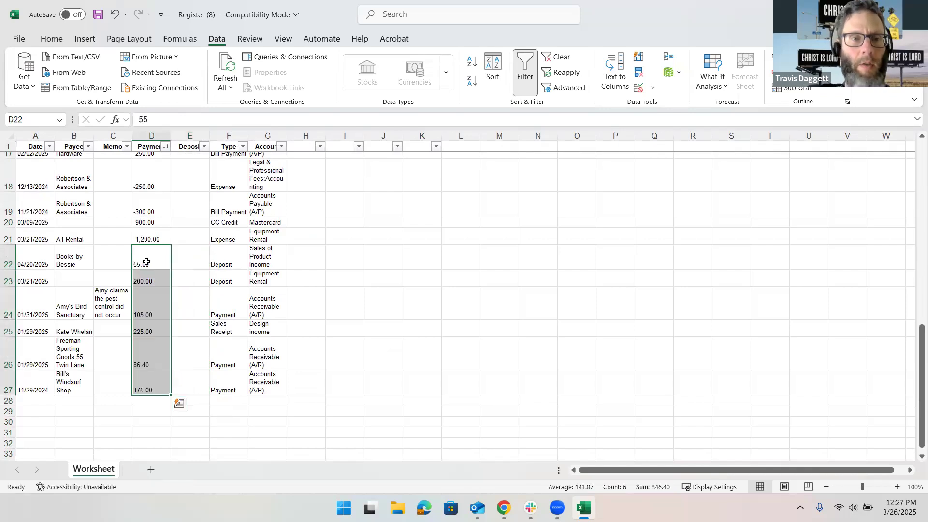
Delete the emptied Deposit column E and rename the Payment header in D1 to Amount
{"action": "left_click", "coordinate": [188, 135]}
{"action": "right_click", "coordinate": [184, 139]}
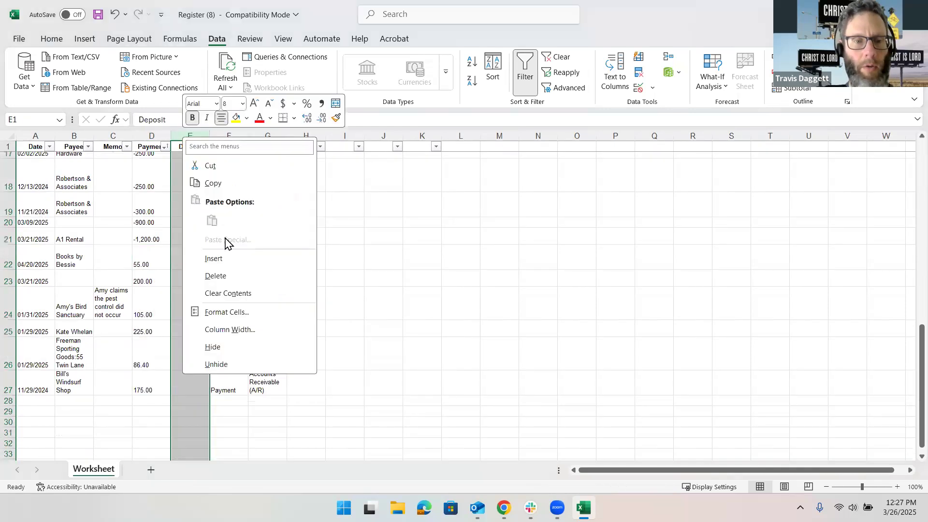
{"action": "left_click", "coordinate": [244, 279]}
{"action": "left_click", "coordinate": [139, 146]}
{"action": "type", "text": "Amount"}
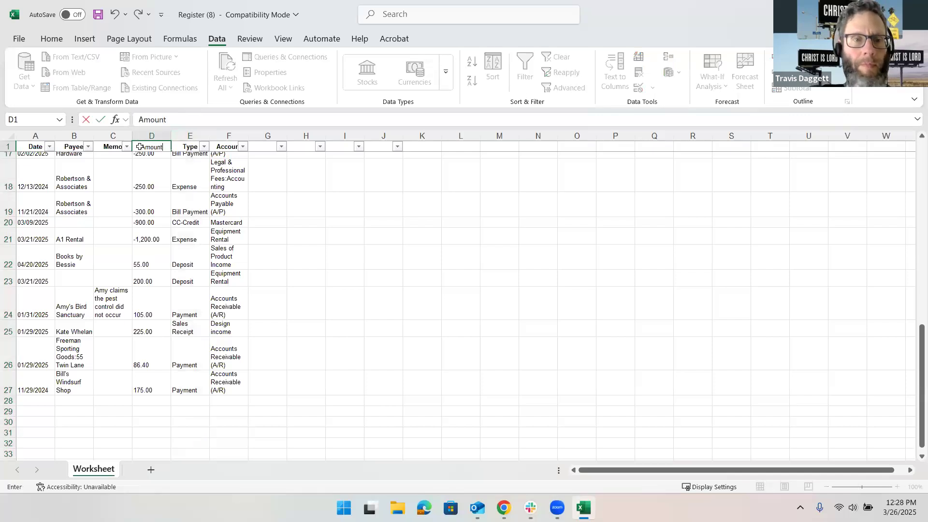
{"action": "key", "text": "Return"}
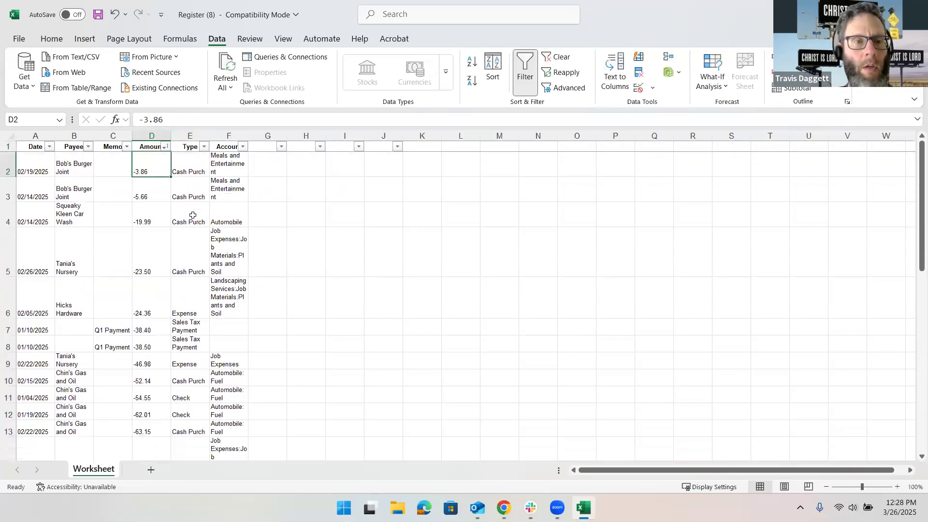
{"action": "left_click", "coordinate": [73, 134]}
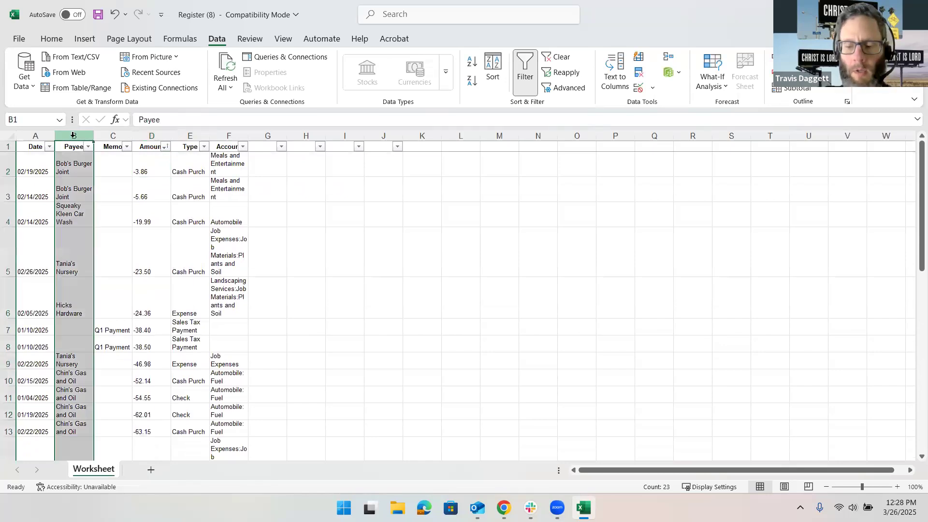
{"action": "left_click", "coordinate": [109, 137], "text": "shift"}
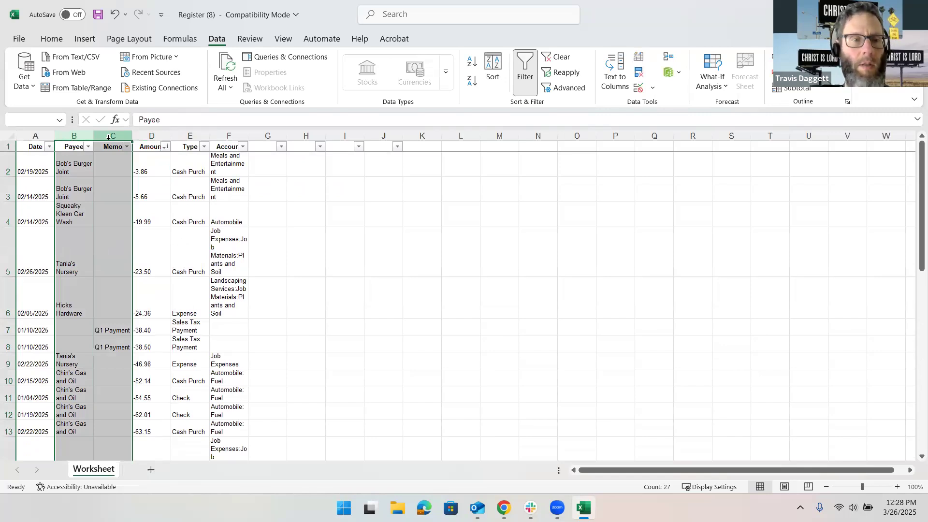
{"action": "right_click", "coordinate": [109, 145]}
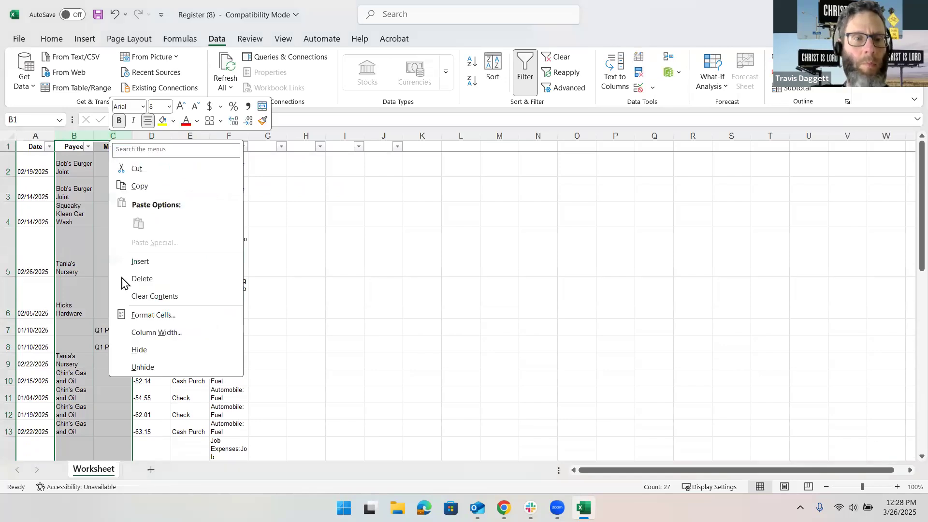
{"action": "key", "text": "Escape"}
{"action": "left_click", "coordinate": [230, 255]}
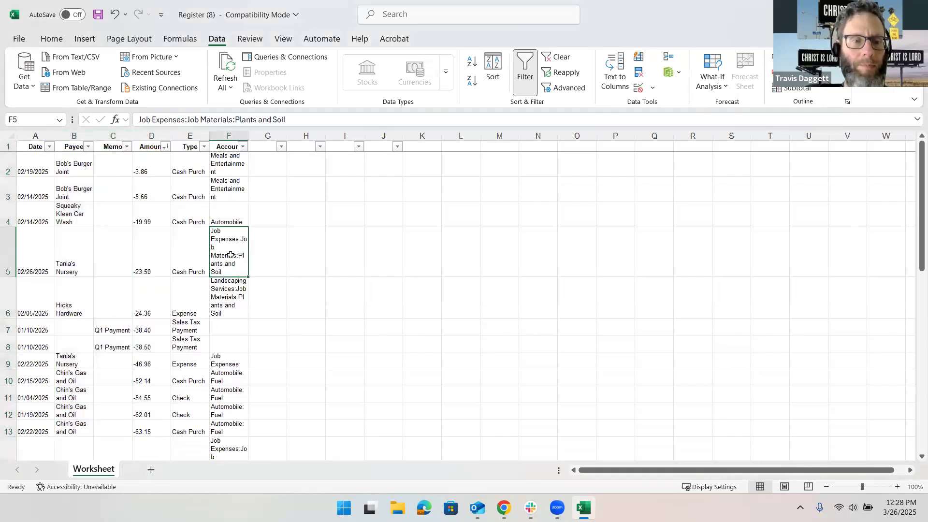
Copy the entire register sheet into a new sheet named Working
{"action": "left_click", "coordinate": [28, 147]}
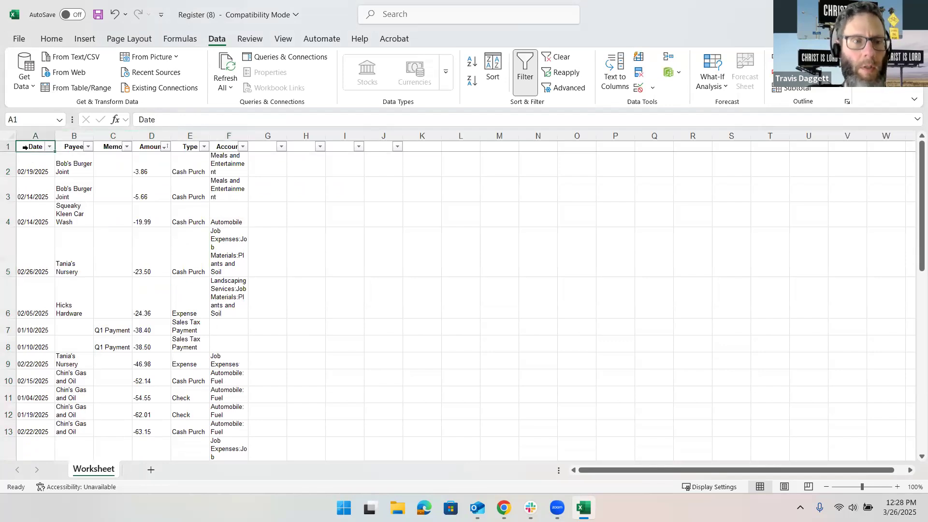
{"action": "left_click", "coordinate": [10, 136]}
{"action": "key", "text": "ctrl+c"}
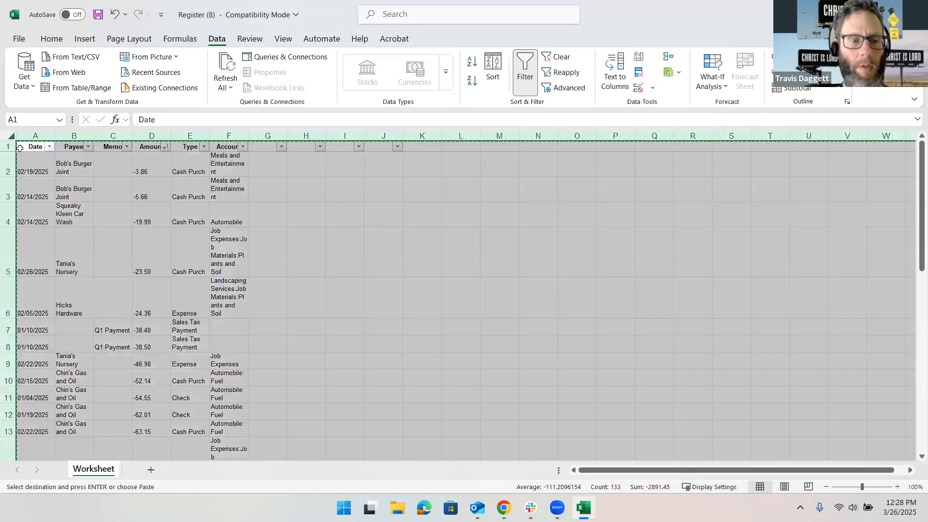
{"action": "left_click", "coordinate": [151, 471]}
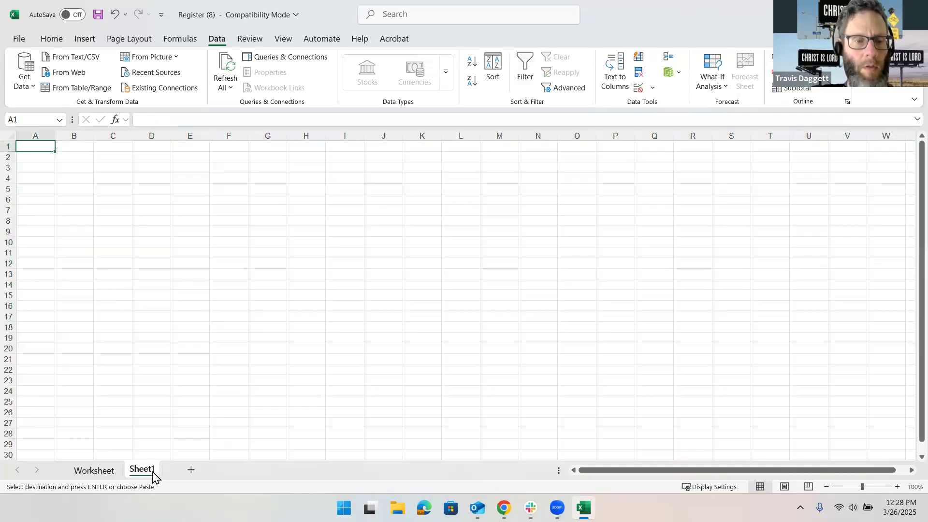
{"action": "double_click", "coordinate": [149, 472]}
{"action": "type", "text": "Working"}
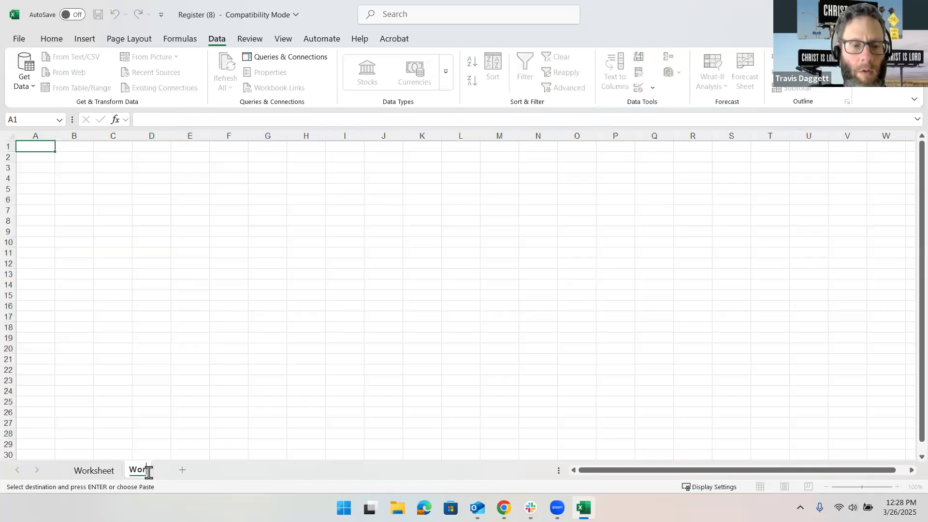
{"action": "key", "text": "Return"}
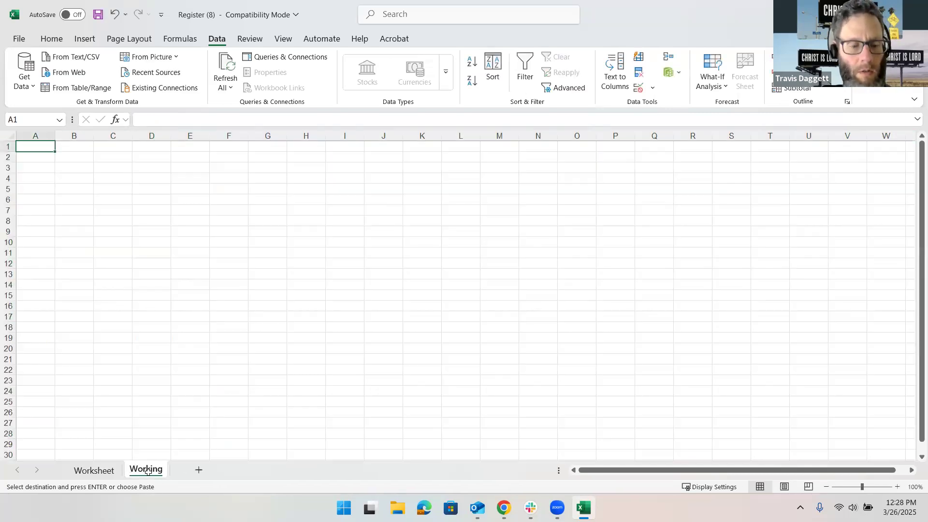
{"action": "key", "text": "ctrl+v"}
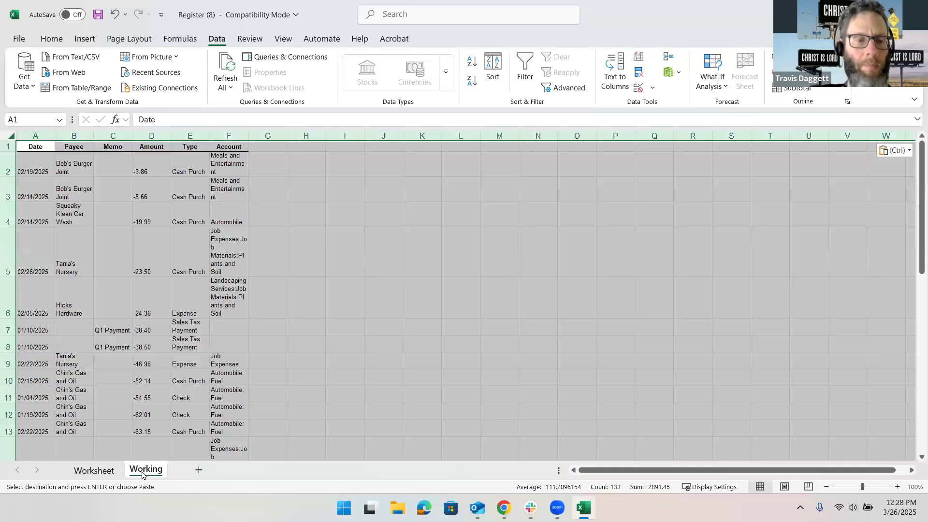
Move the original Worksheet sheet after Working and rename it Master
{"action": "left_click_drag", "start_coordinate": [79, 466], "coordinate": [145, 476]}
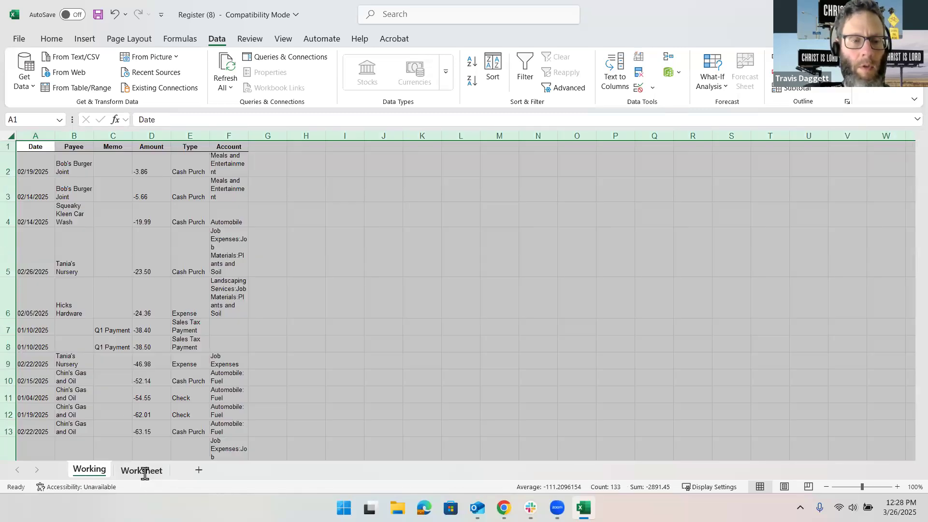
{"action": "double_click", "coordinate": [142, 470]}
{"action": "type", "text": "Master"}
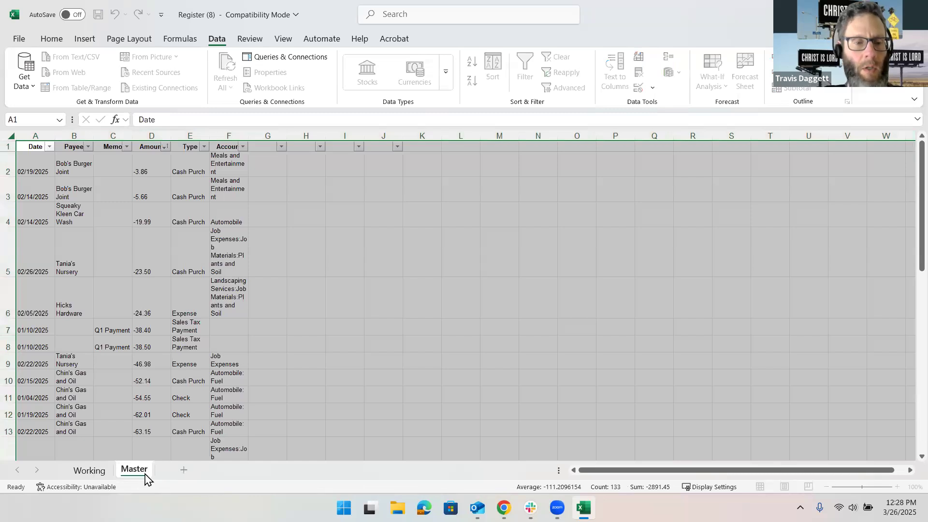
{"action": "key", "text": "Return"}
Freeze the header row of the Working sheet
{"action": "left_click", "coordinate": [87, 471]}
{"action": "left_click", "coordinate": [165, 348]}
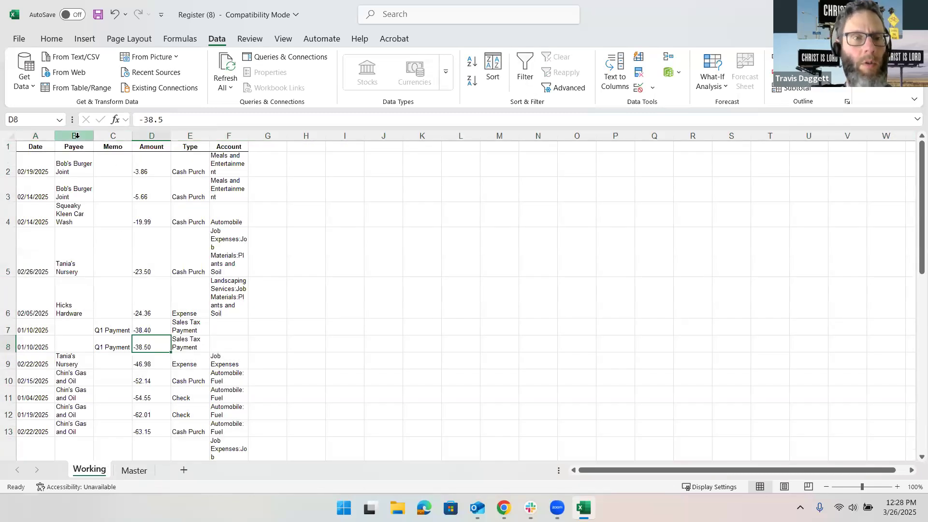
{"action": "left_click", "coordinate": [283, 38]}
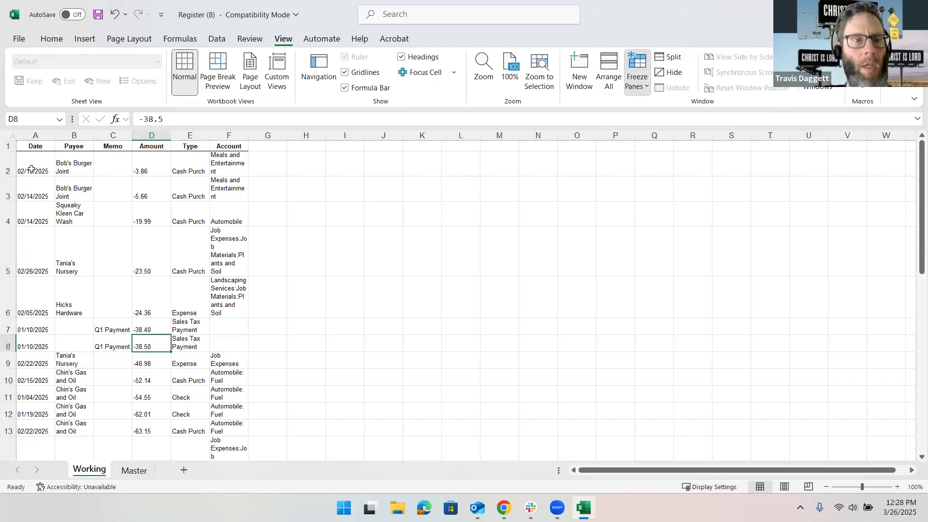
Delete the Payee, Memo and Type columns from the Working sheet, keeping only Date, Amount and Account
{"action": "left_click", "coordinate": [74, 136]}
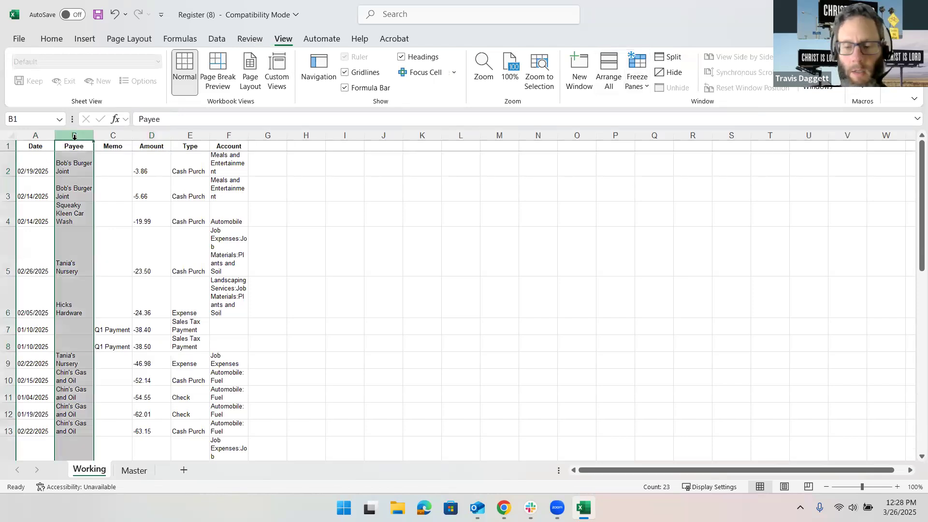
{"action": "left_click", "coordinate": [108, 136], "text": "shift"}
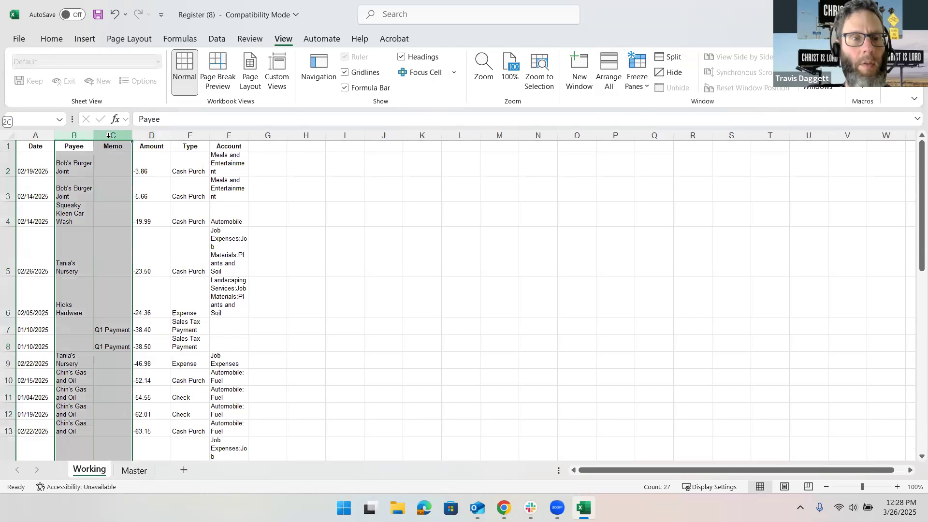
{"action": "right_click", "coordinate": [109, 137]}
{"action": "left_click", "coordinate": [180, 274]}
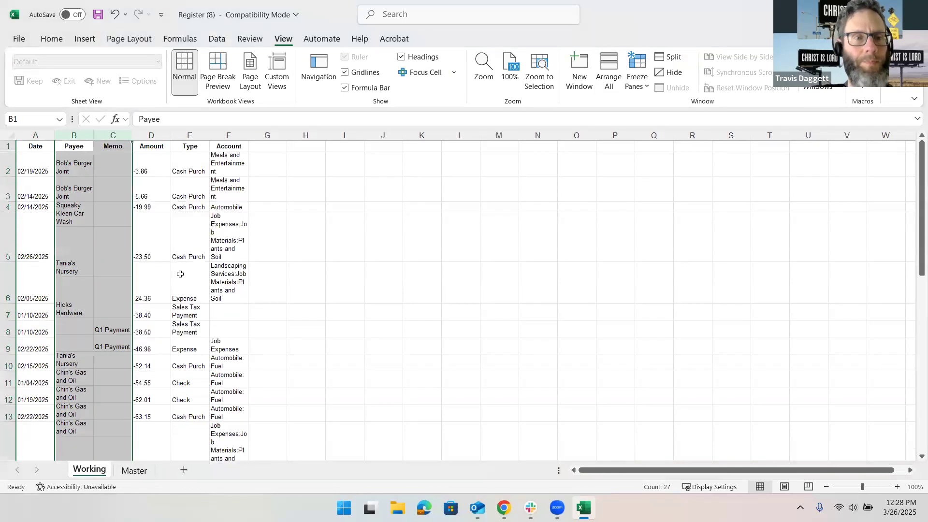
{"action": "left_click", "coordinate": [106, 136]}
{"action": "right_click", "coordinate": [108, 138]}
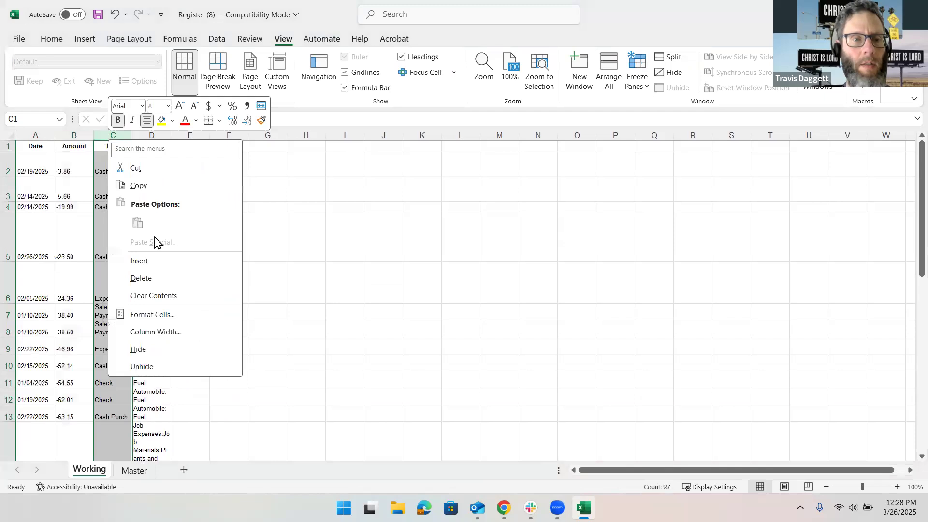
{"action": "left_click", "coordinate": [168, 276]}
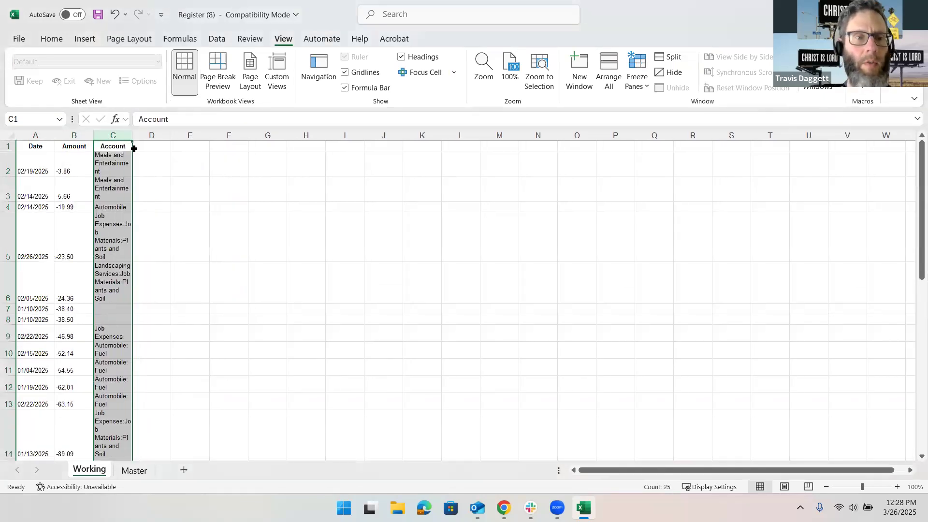
Widen the Account column on the Working sheet so the account names wrap less
{"action": "left_click_drag", "start_coordinate": [184, 138], "coordinate": [193, 137]}
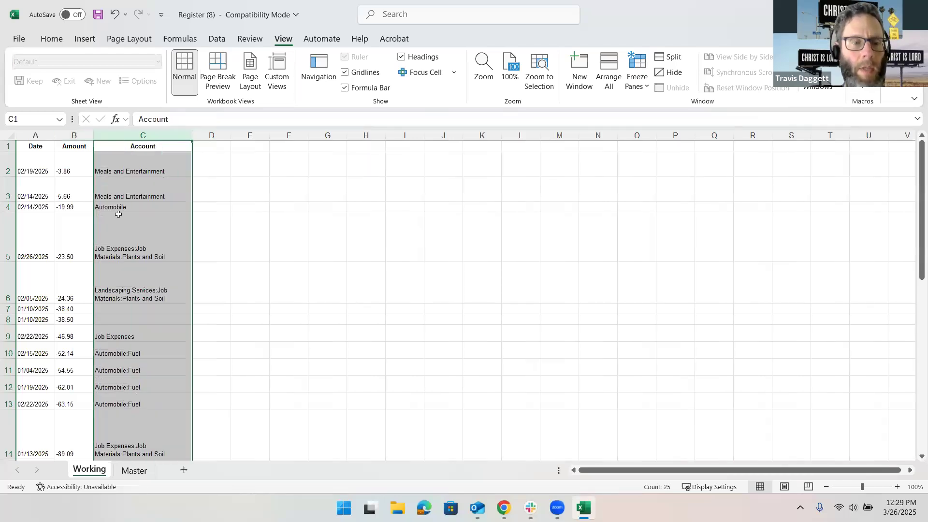
{"action": "scroll", "coordinate": [118, 214], "scroll_direction": "down", "scroll_amount": 3}
{"action": "scroll", "coordinate": [121, 213], "scroll_direction": "up", "scroll_amount": 3}
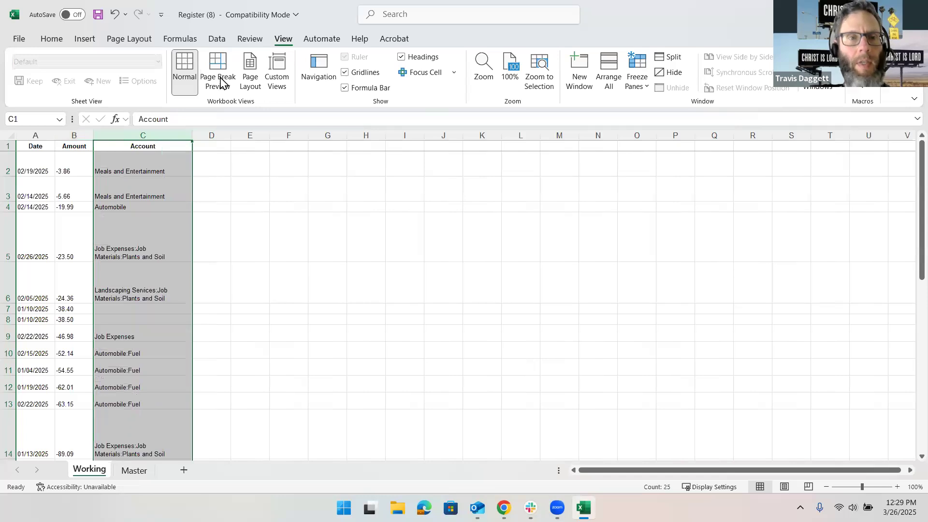
{"action": "left_click", "coordinate": [223, 39]}
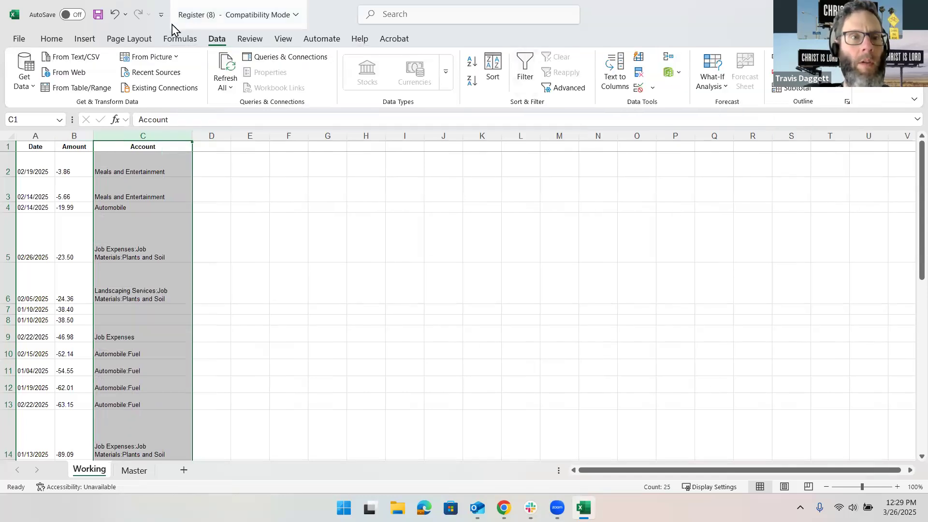
{"action": "left_click", "coordinate": [83, 40]}
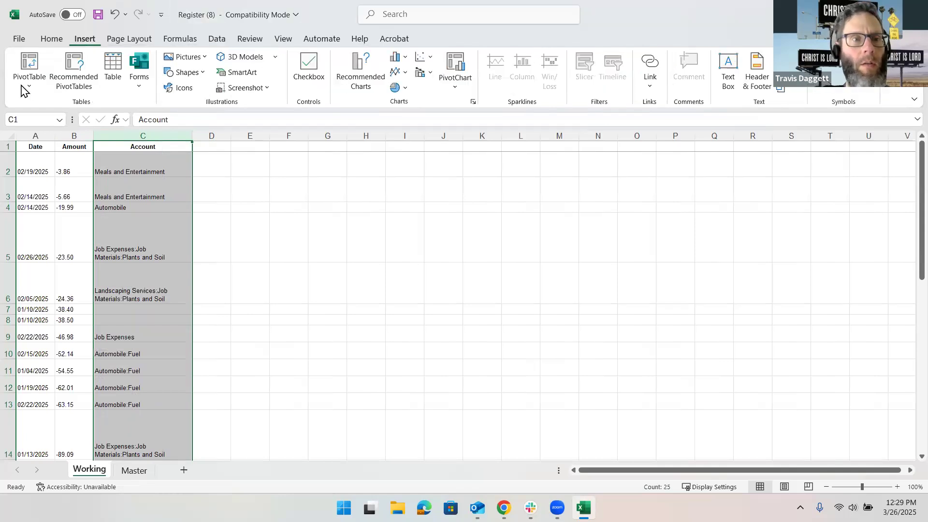
{"action": "left_click", "coordinate": [34, 67]}
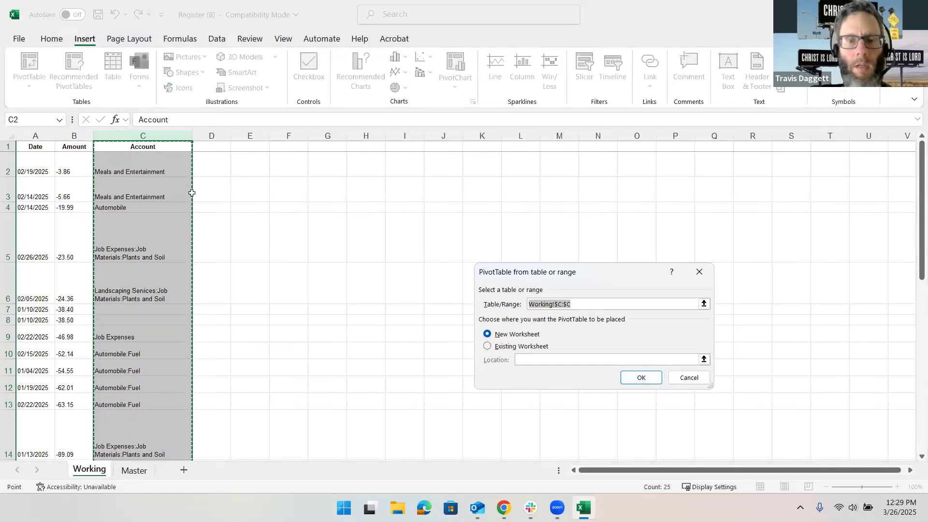
{"action": "left_click", "coordinate": [18, 144]}
{"action": "scroll", "coordinate": [100, 186], "scroll_direction": "down", "scroll_amount": 9}
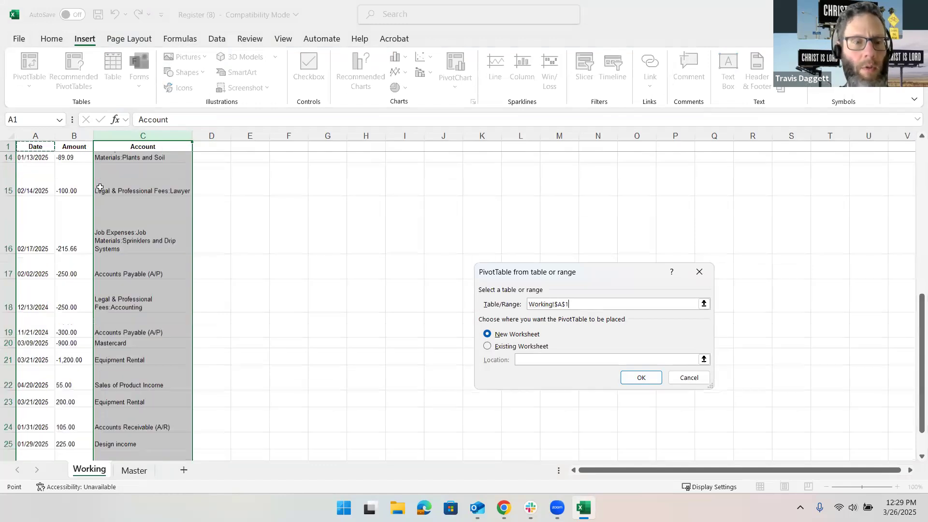
{"action": "scroll", "coordinate": [103, 200], "scroll_direction": "up", "scroll_amount": 2}
{"action": "left_click", "coordinate": [142, 239], "text": "shift"}
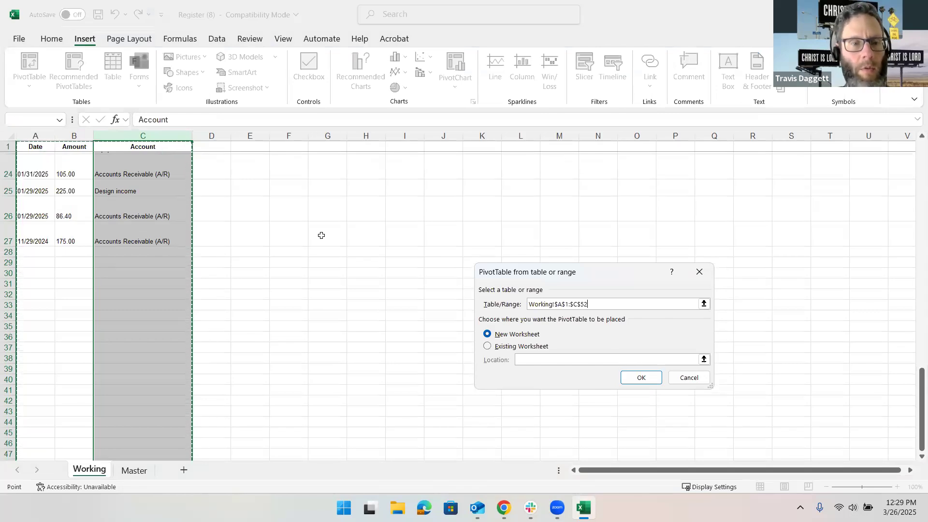
{"action": "key", "text": "Escape"}
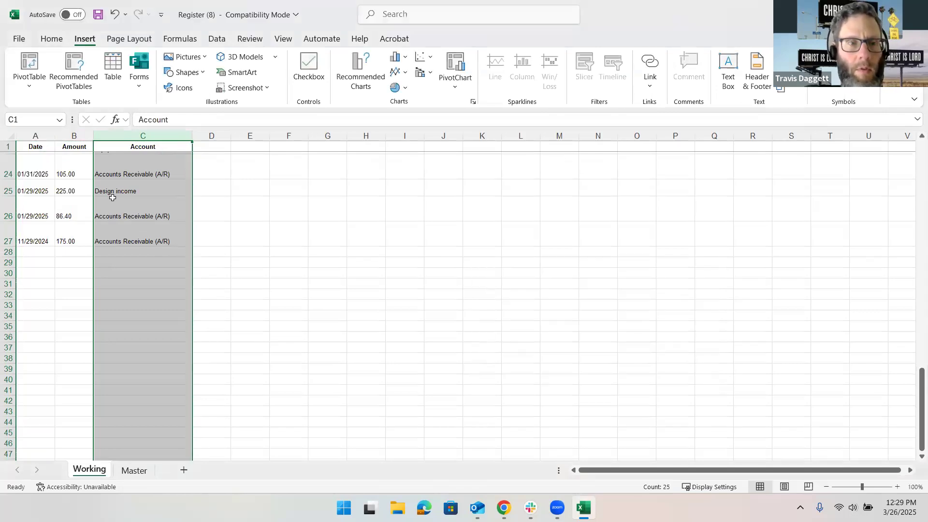
{"action": "left_click", "coordinate": [30, 65]}
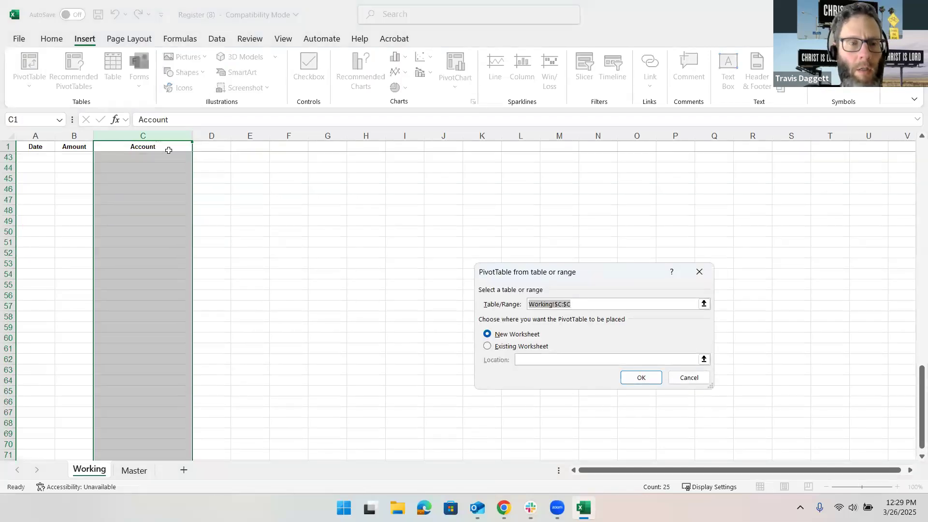
{"action": "key", "text": "Escape"}
{"action": "scroll", "coordinate": [103, 165], "scroll_direction": "up", "scroll_amount": 14}
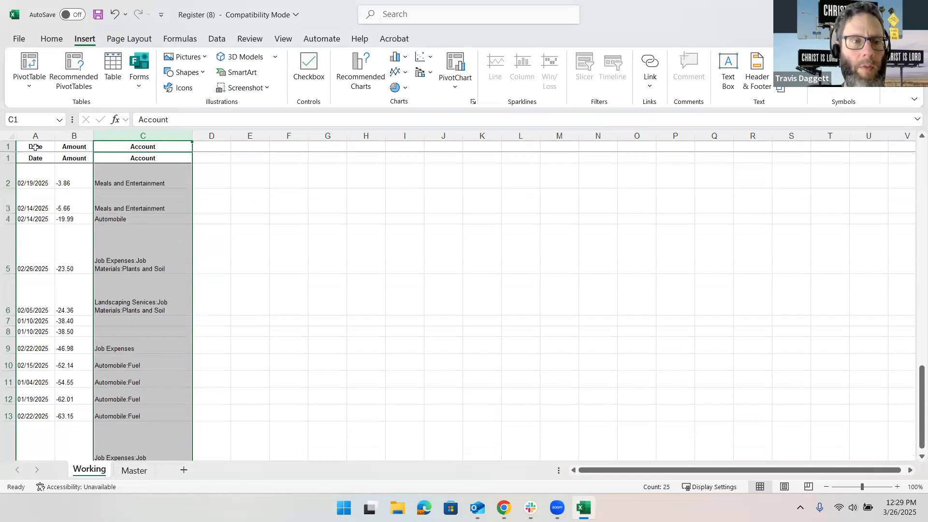
Insert a PivotTable on a new worksheet from the Working sheet's range A1:C27
{"action": "key", "text": "ctrl+Home"}
{"action": "scroll", "coordinate": [129, 204], "scroll_direction": "down", "scroll_amount": 5}
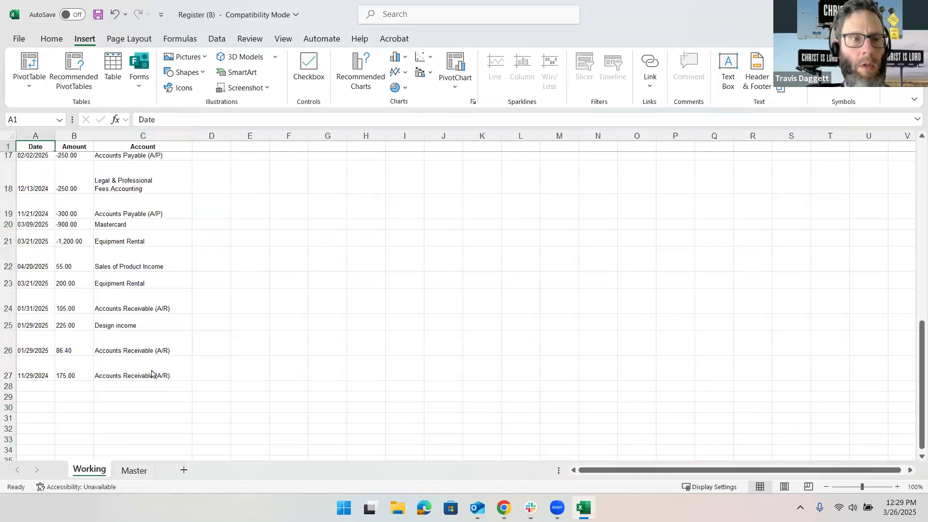
{"action": "left_click", "coordinate": [28, 65]}
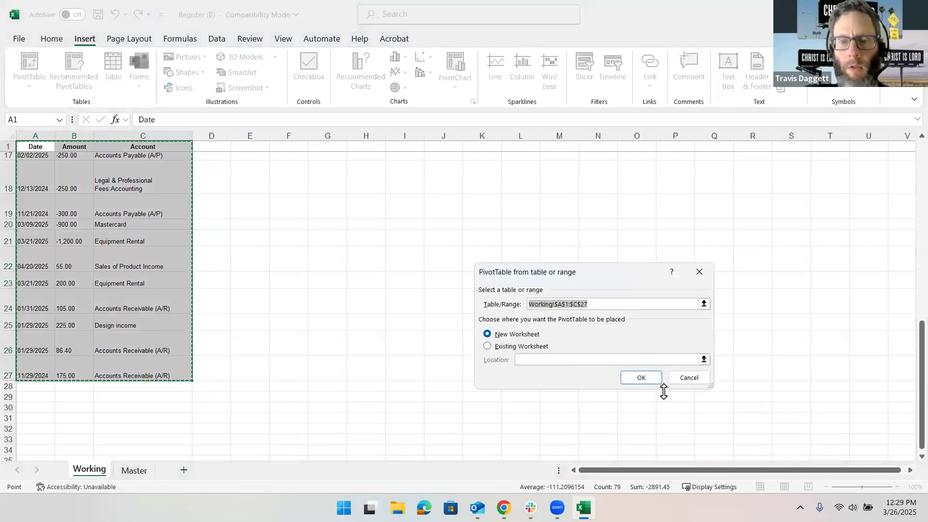
{"action": "left_click", "coordinate": [644, 379]}
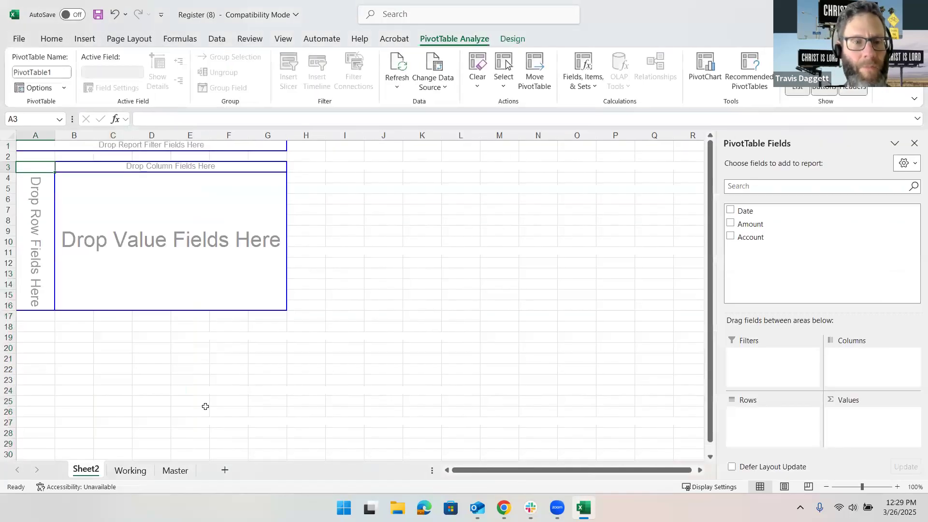
Rename the new PivotTable sheet Pivot
{"action": "double_click", "coordinate": [86, 469]}
{"action": "type", "text": "Pivot"}
{"action": "key", "text": "Return"}
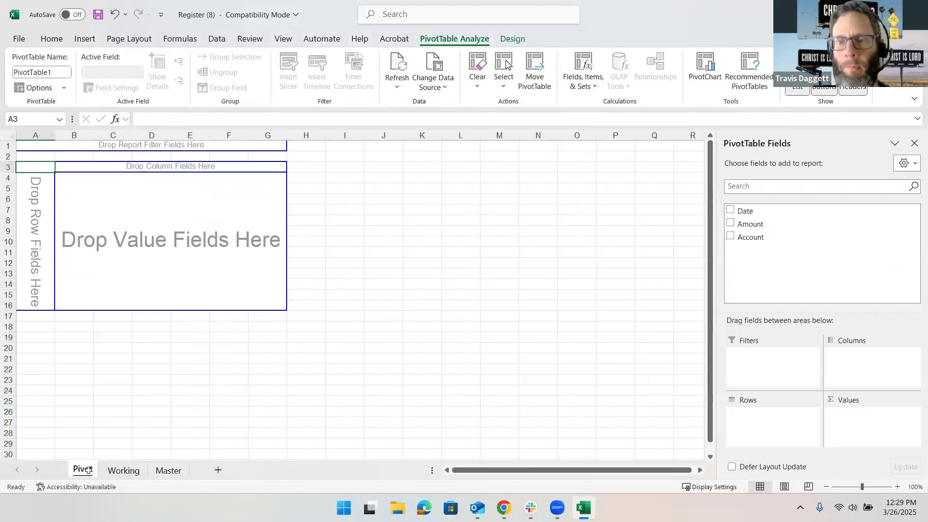
Add Date and Account as PivotTable row fields and Amount as the summed value field
{"action": "left_click", "coordinate": [730, 211]}
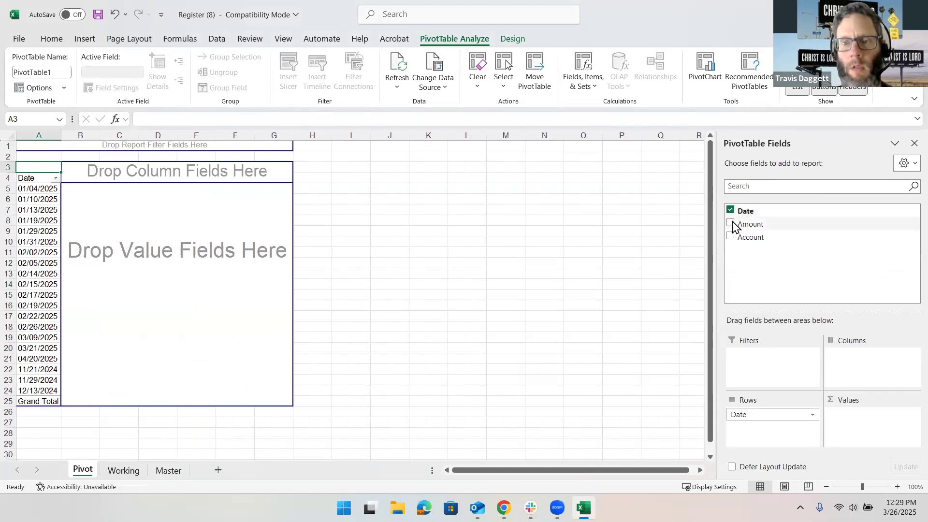
{"action": "left_click", "coordinate": [731, 224]}
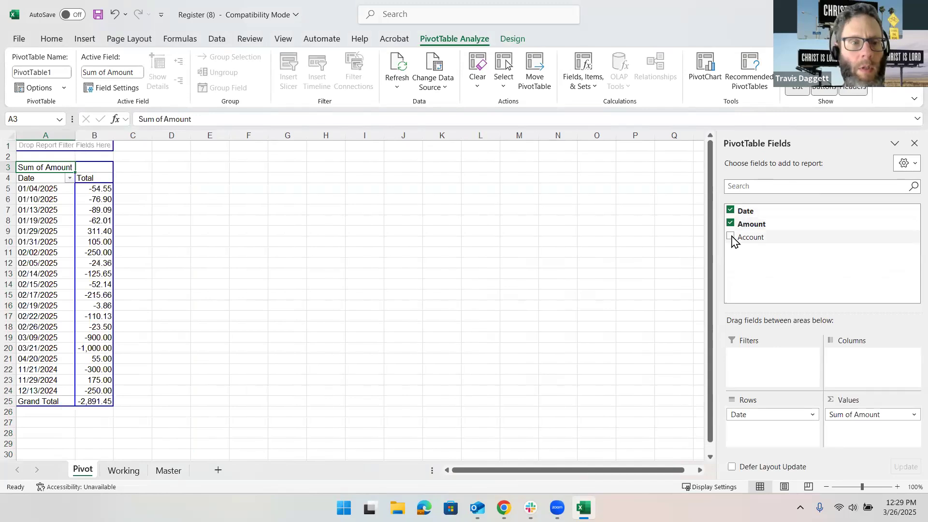
{"action": "left_click", "coordinate": [730, 236]}
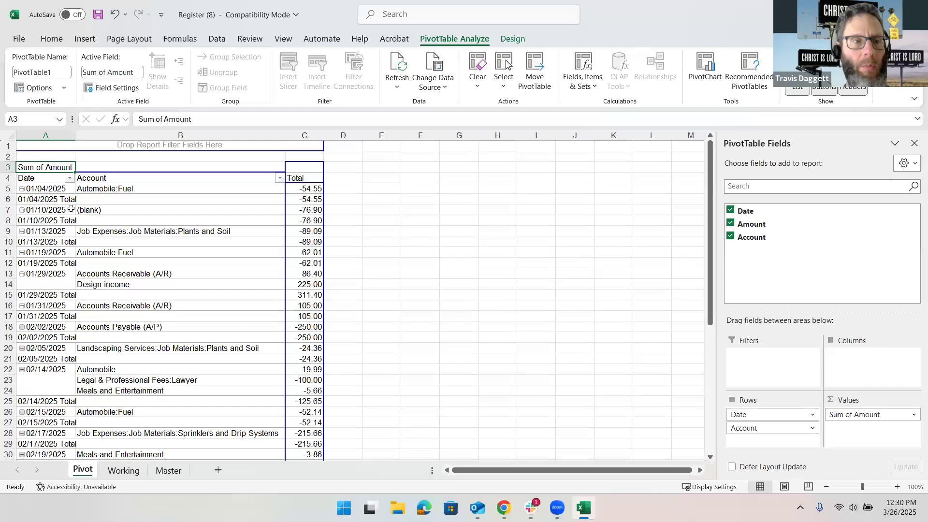
Try to group the PivotTable's Date row field, from the 01/04/2025 item and from its subtotal
{"action": "left_click", "coordinate": [49, 188]}
{"action": "right_click", "coordinate": [49, 191]}
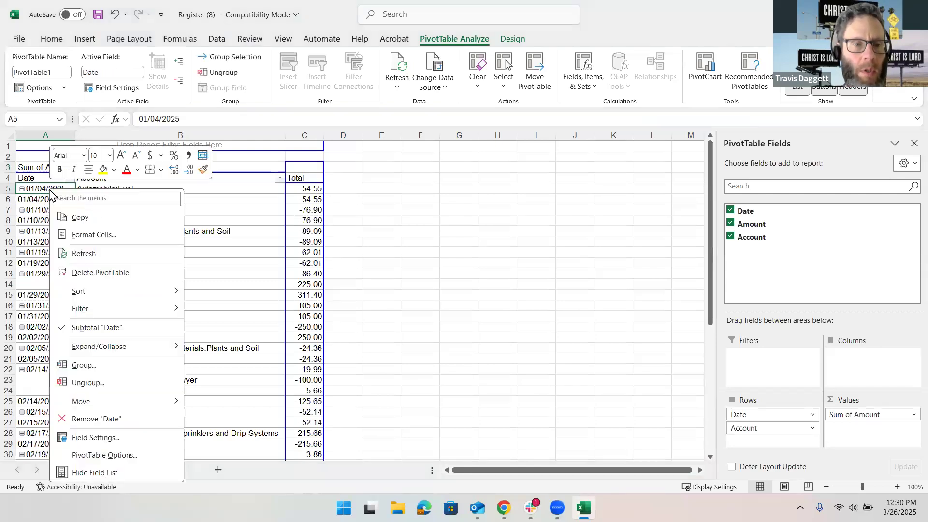
{"action": "left_click", "coordinate": [114, 370]}
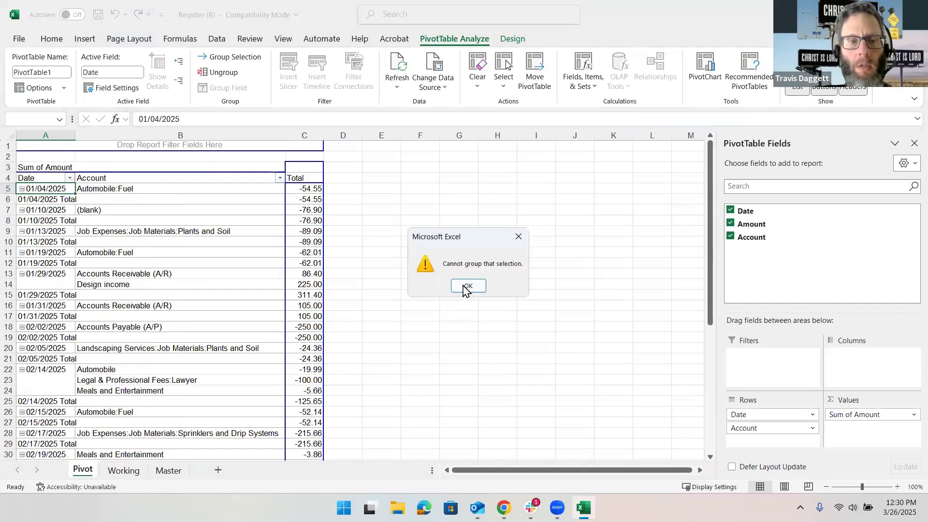
{"action": "key", "text": "Return"}
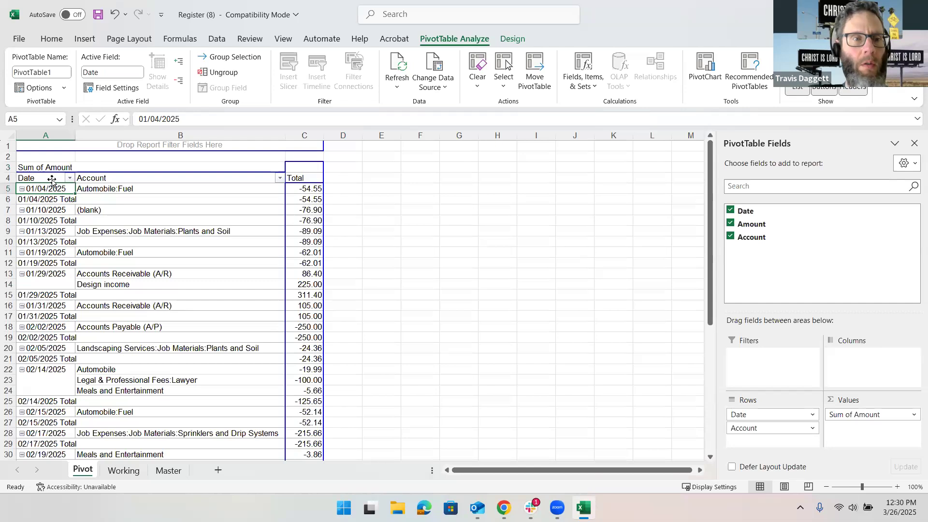
{"action": "right_click", "coordinate": [50, 198]}
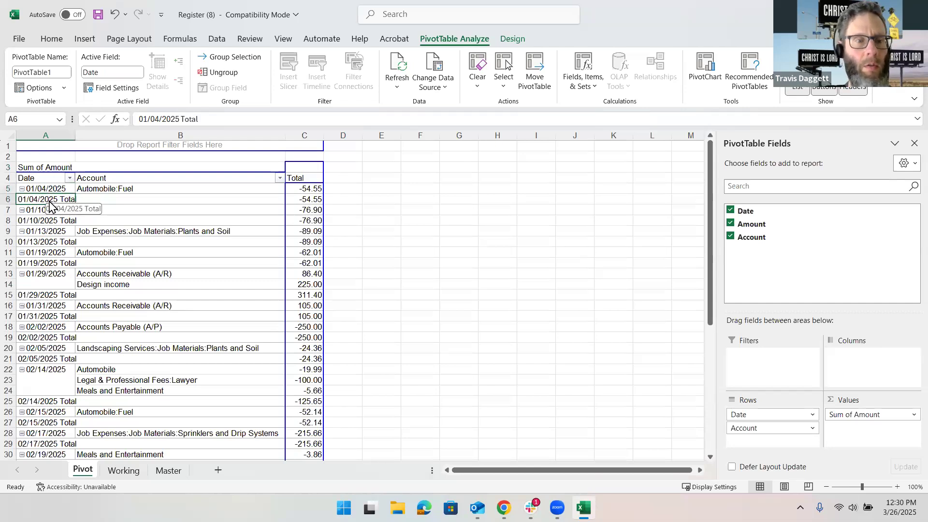
{"action": "left_click", "coordinate": [114, 376]}
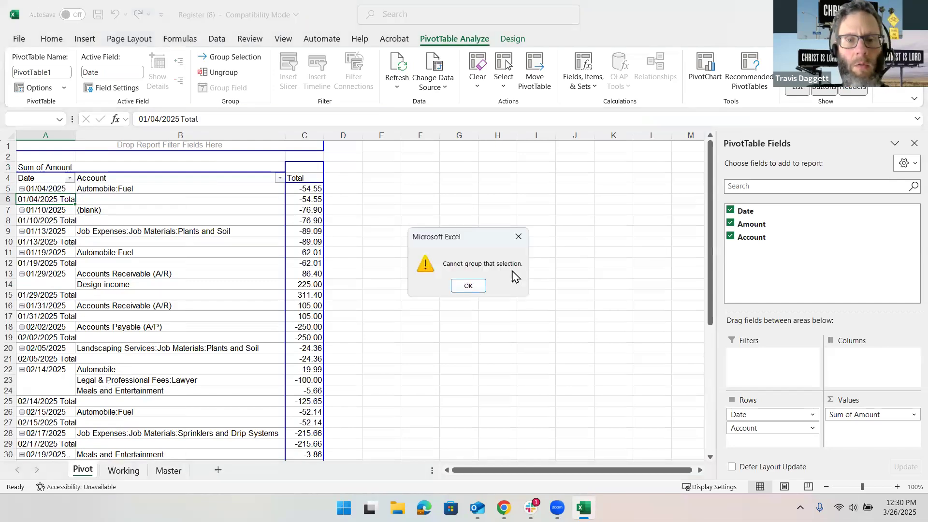
{"action": "left_click", "coordinate": [467, 286]}
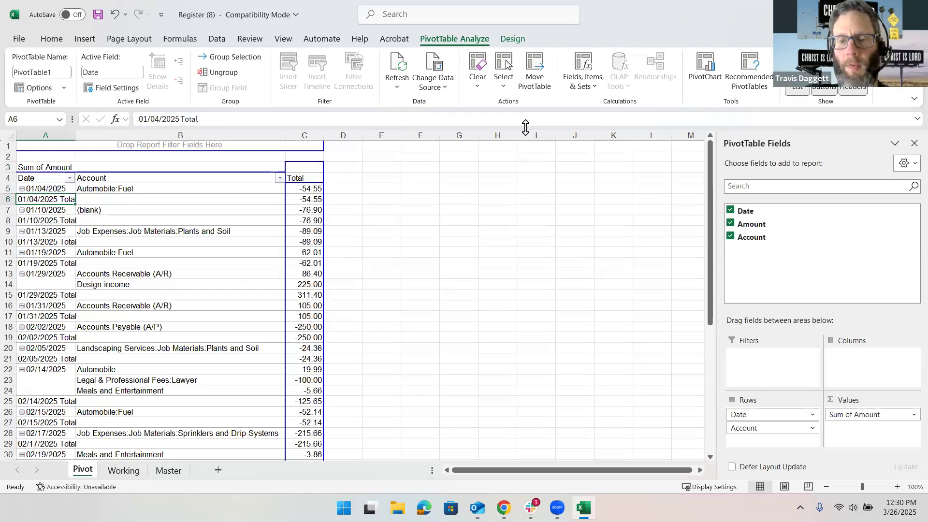
Group the PivotTable dates on Sheet7 by Months only, leaving out Quarters and Years
{"action": "left_click", "coordinate": [574, 473]}
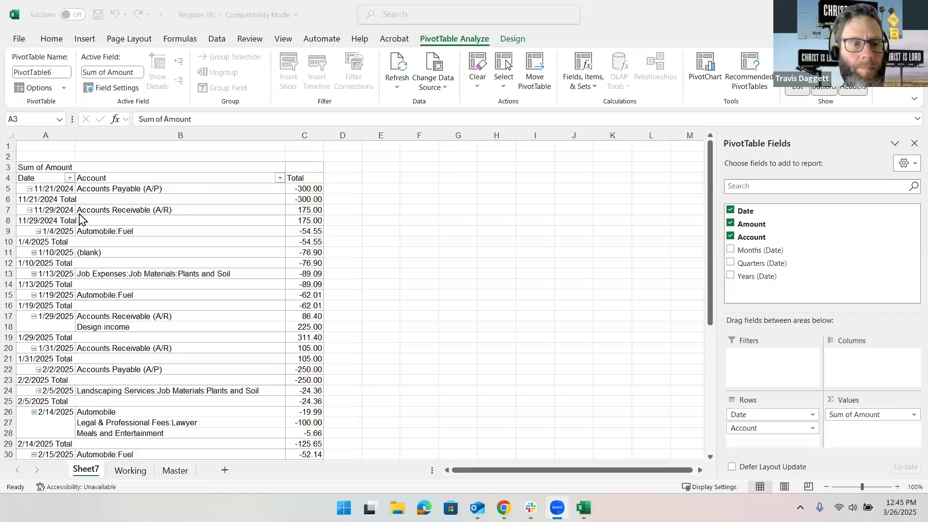
{"action": "left_click", "coordinate": [42, 199]}
{"action": "right_click", "coordinate": [43, 199]}
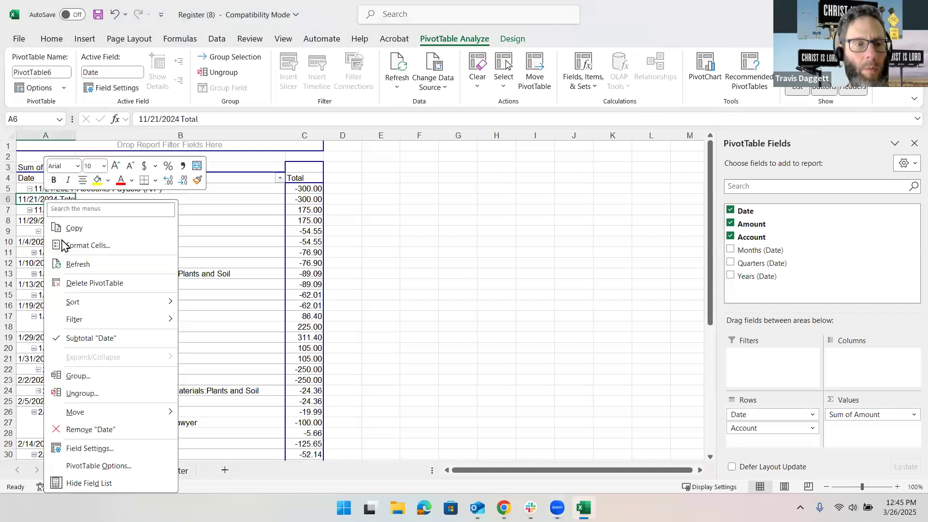
{"action": "left_click", "coordinate": [86, 376]}
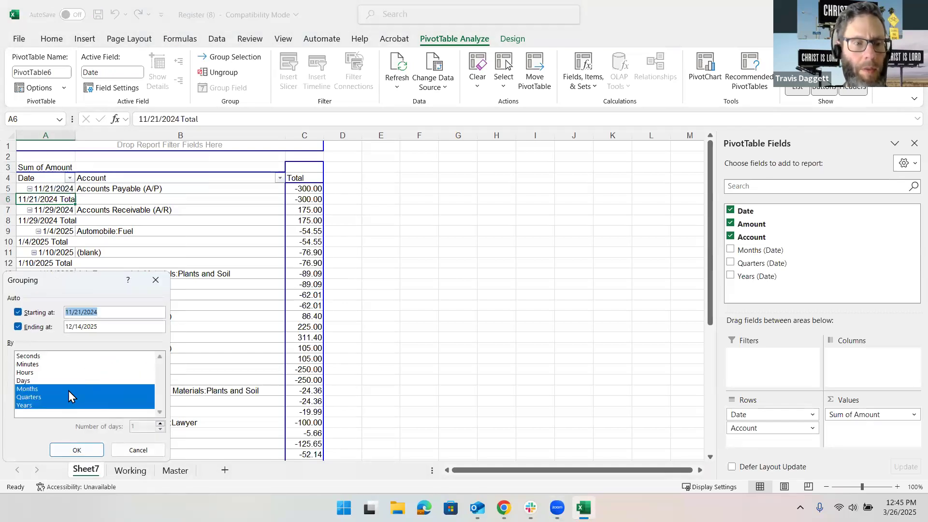
{"action": "left_click", "coordinate": [58, 396]}
{"action": "left_click", "coordinate": [60, 405]}
{"action": "left_click", "coordinate": [67, 449]}
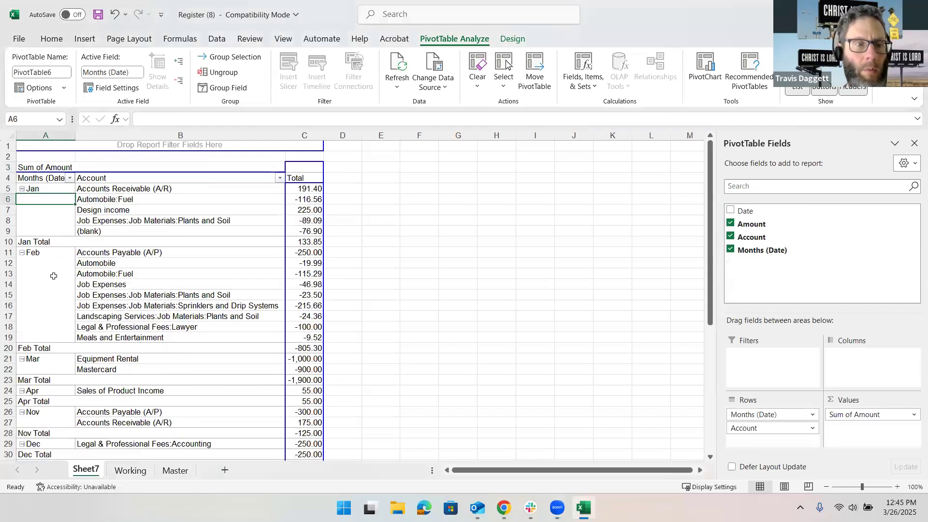
Collapse the account details of Feb, Mar, Apr, Nov and Dec in the PivotTable, leaving only Jan expanded
{"action": "left_click", "coordinate": [23, 252]}
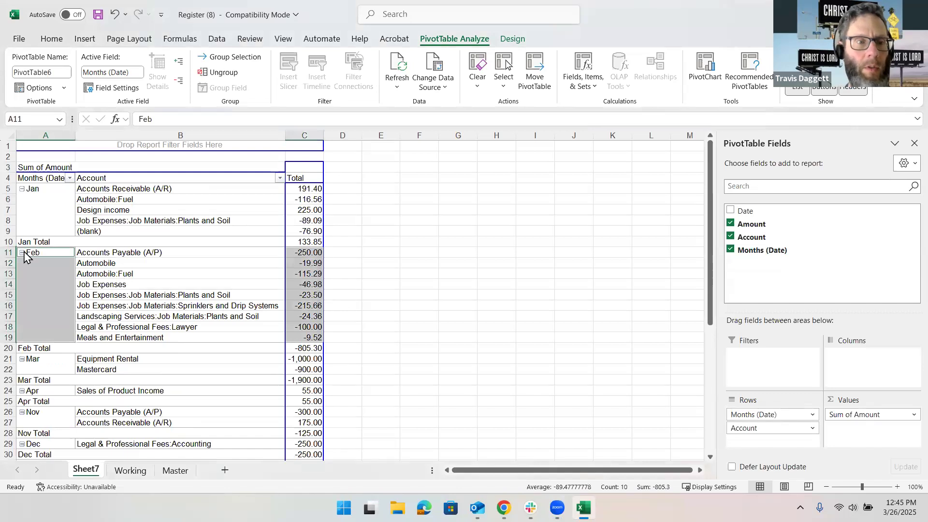
{"action": "left_click", "coordinate": [22, 252]}
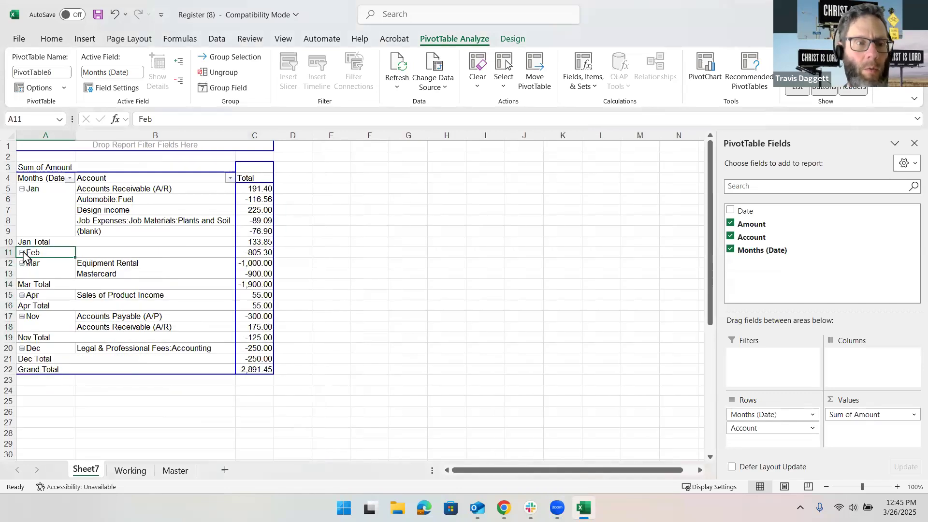
{"action": "left_click", "coordinate": [22, 189]}
{"action": "left_click", "coordinate": [21, 210]}
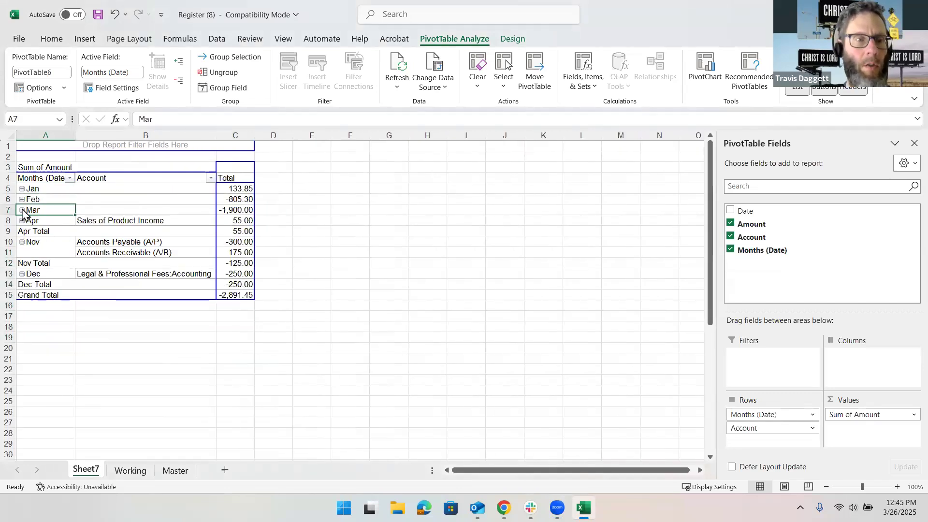
{"action": "left_click", "coordinate": [22, 220]}
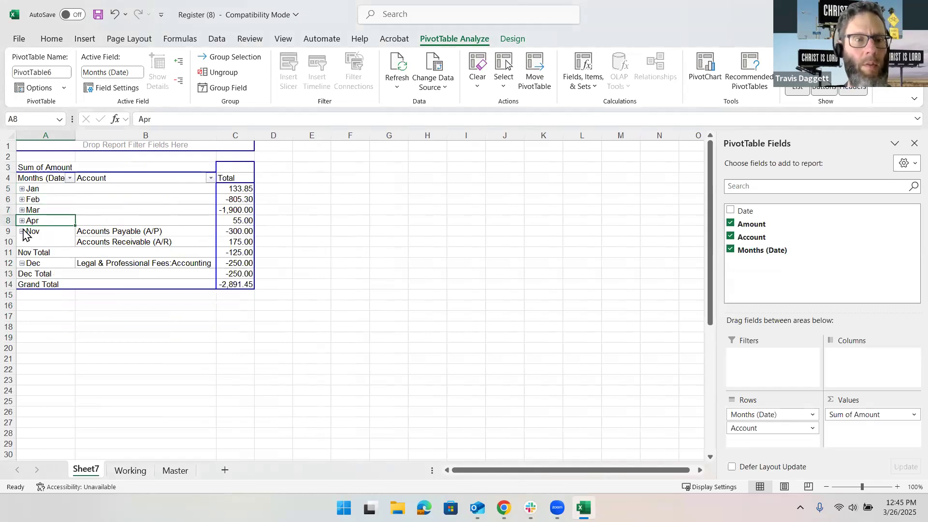
{"action": "left_click", "coordinate": [21, 232]}
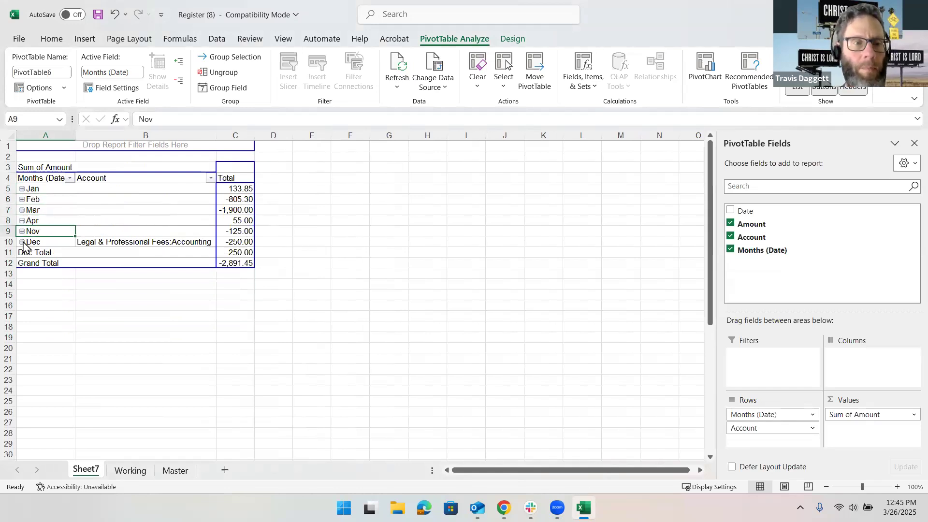
{"action": "left_click", "coordinate": [22, 242]}
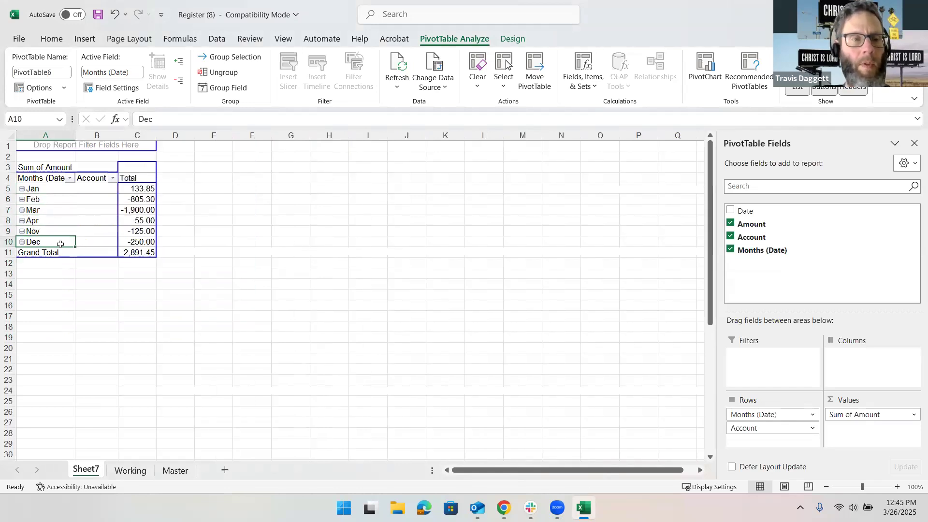
{"action": "left_click", "coordinate": [22, 188]}
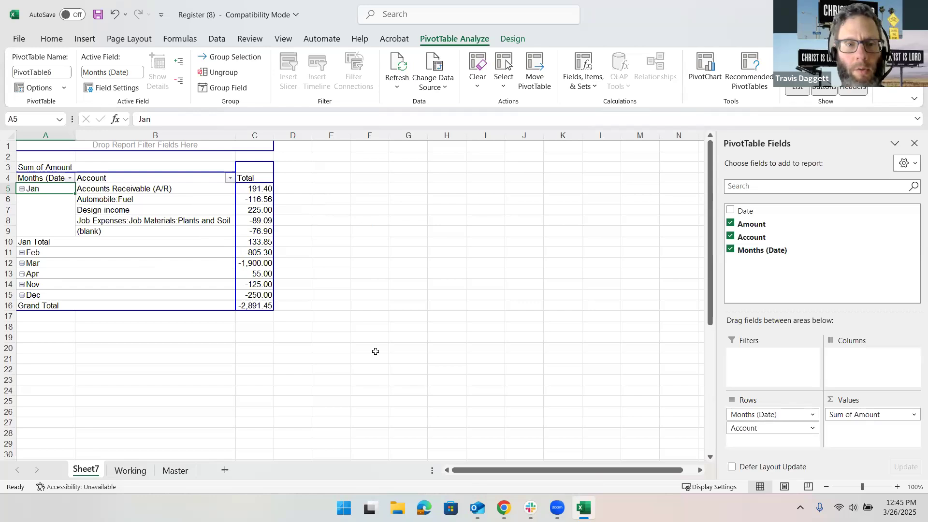
{"action": "left_click", "coordinate": [445, 229]}
Arrange the Excel workbook and the QuickBooks Register window side by side, with Excel narrowed to the PivotTable's width
{"action": "key", "text": "alt+Tab"}
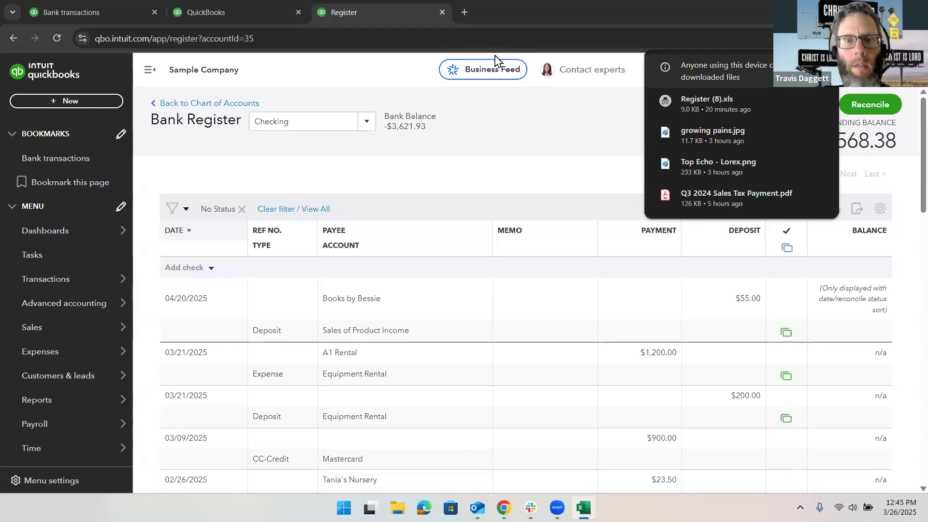
{"action": "left_click", "coordinate": [389, 9]}
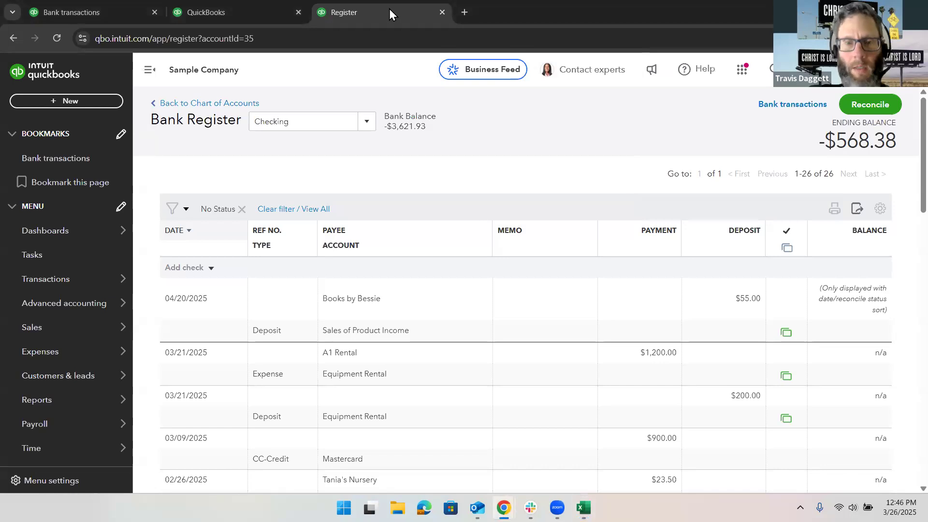
{"action": "key", "text": "super"}
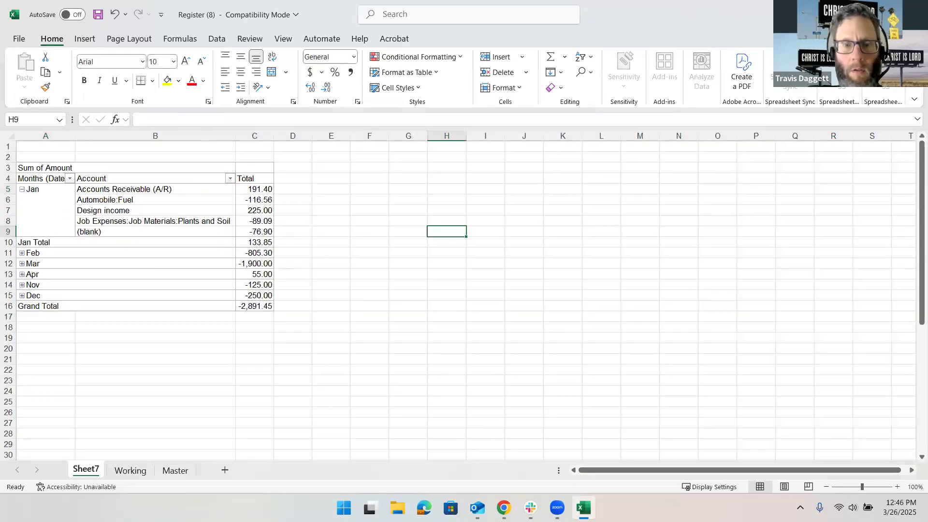
{"action": "key", "text": "super+Left"}
{"action": "left_click", "coordinate": [562, 171]}
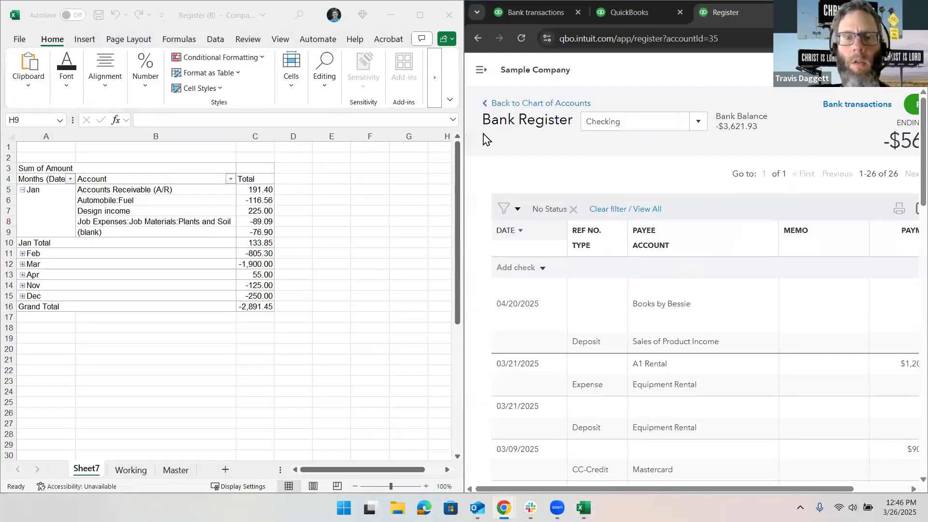
{"action": "left_click_drag", "start_coordinate": [461, 191], "coordinate": [288, 175]}
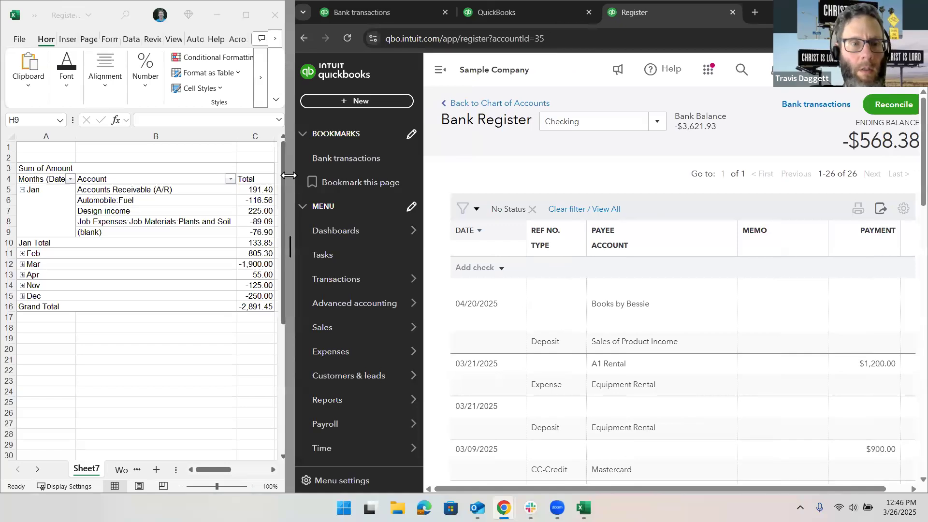
Start a new journal entry in QuickBooks and set the first line's account to Accounts Receivable (A/R)
{"action": "left_click", "coordinate": [363, 106]}
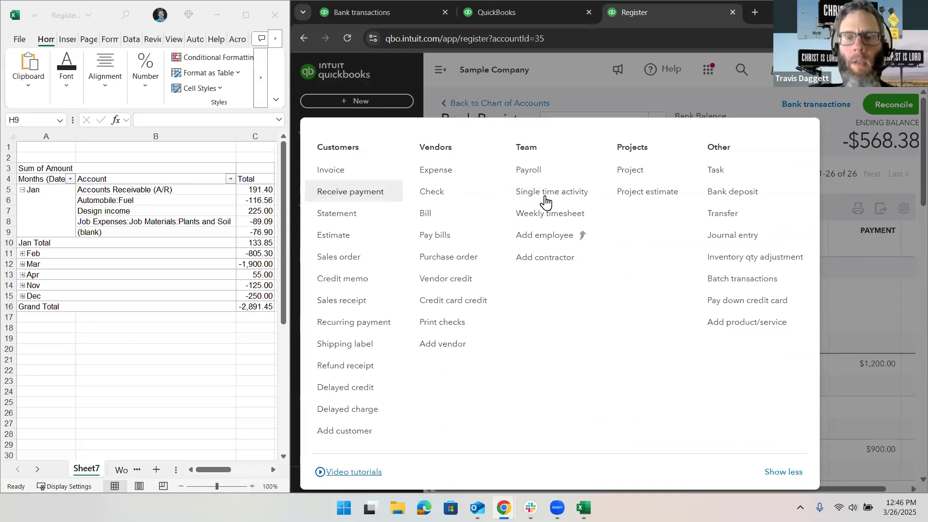
{"action": "left_click", "coordinate": [742, 237]}
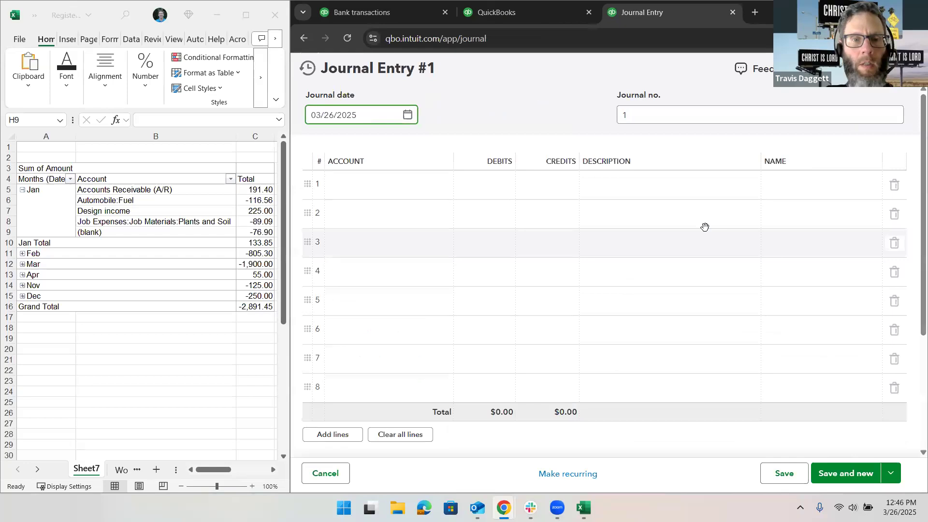
{"action": "left_click", "coordinate": [386, 193]}
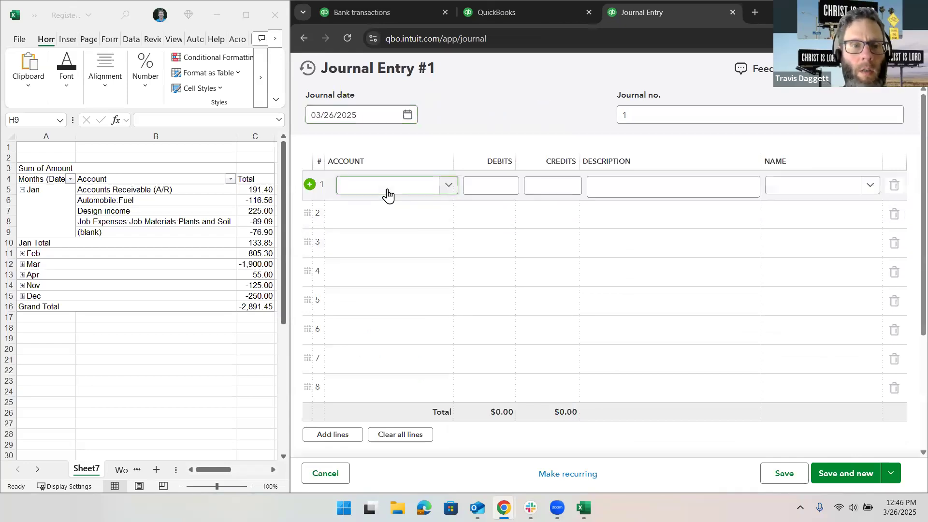
{"action": "left_click", "coordinate": [387, 191]}
{"action": "type", "text": "account"}
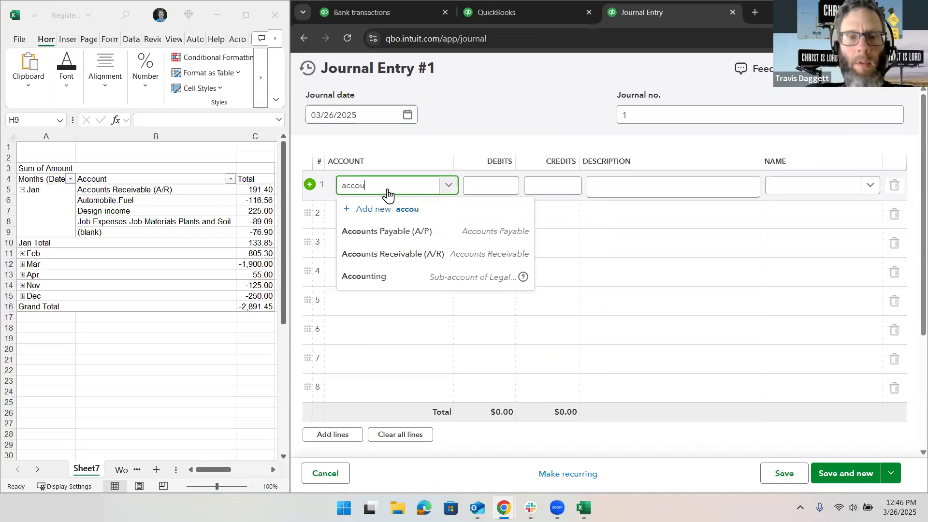
{"action": "left_click", "coordinate": [425, 253]}
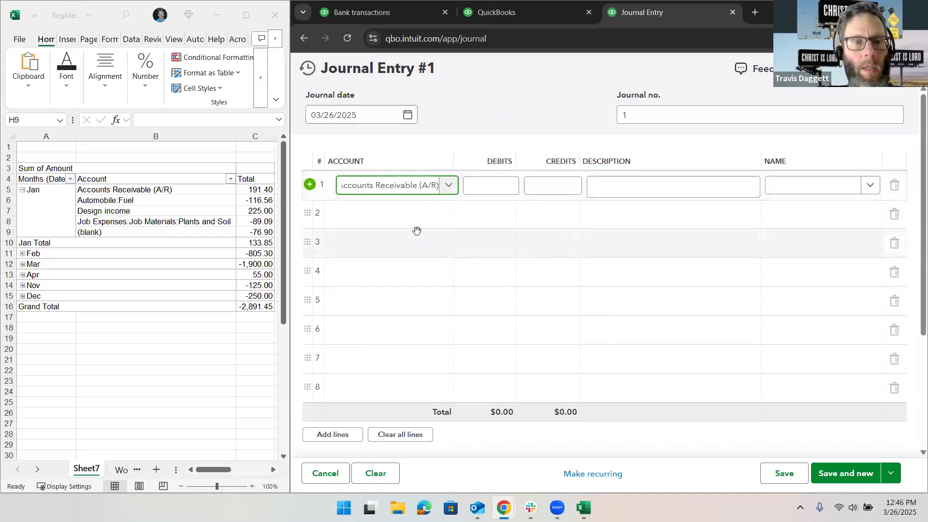
Debit 191.40 on the Accounts Receivable line and assign it to Amy's Bird Sanctuary
{"action": "left_click", "coordinate": [488, 184]}
{"action": "type", "text": "19"}
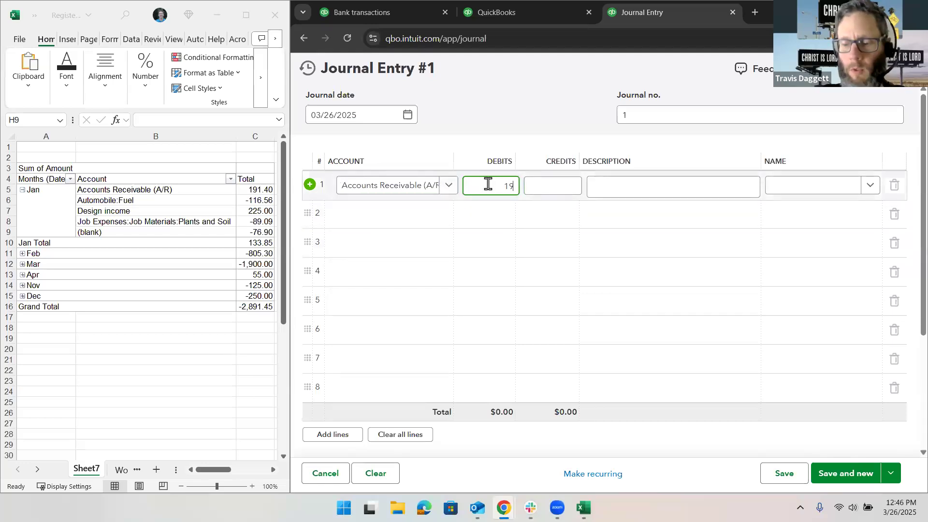
{"action": "type", "text": "1.40"}
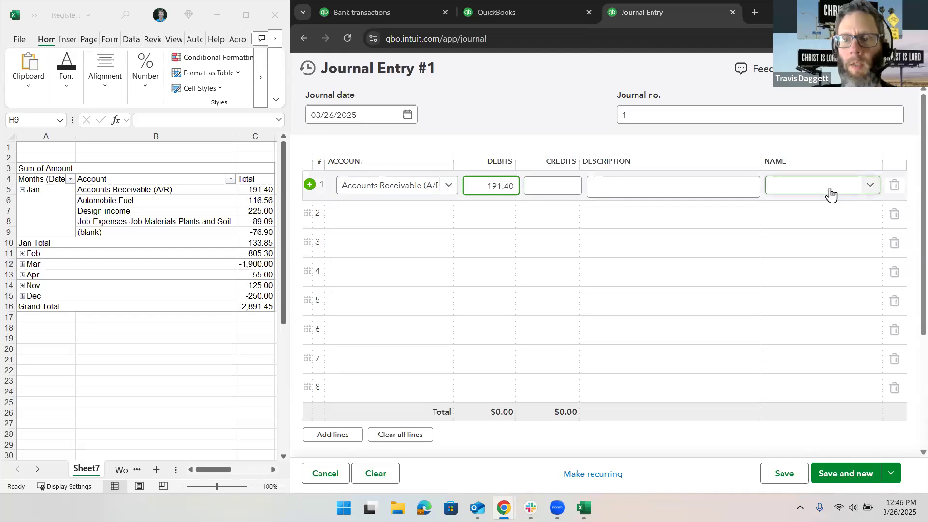
{"action": "left_click", "coordinate": [830, 195]}
{"action": "left_click", "coordinate": [760, 230]}
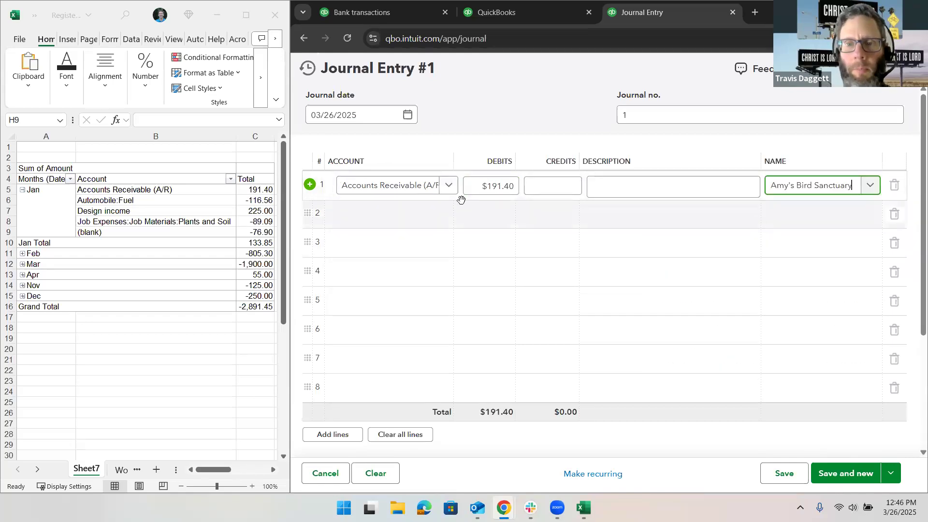
Fill journal line 2 with the Automobile:Fuel account and a credit of 116.56
{"action": "left_click", "coordinate": [402, 211]}
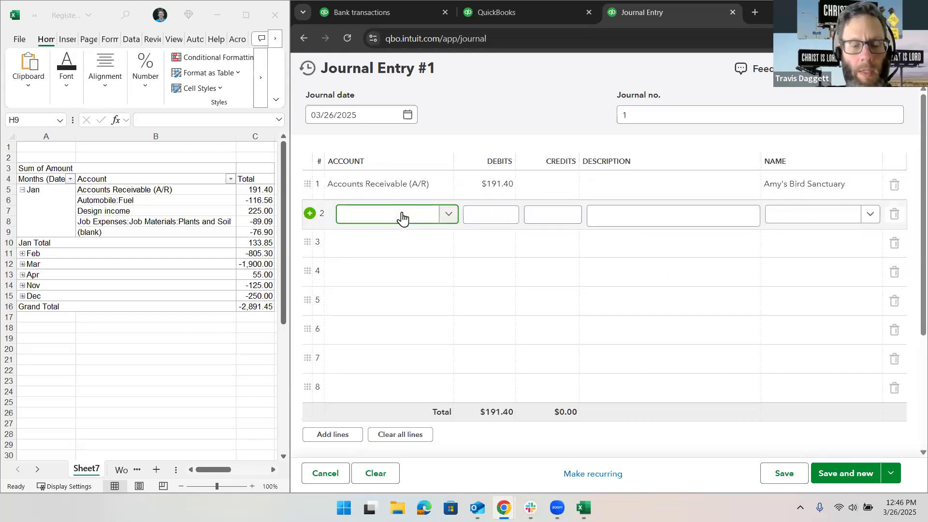
{"action": "type", "text": "auto"}
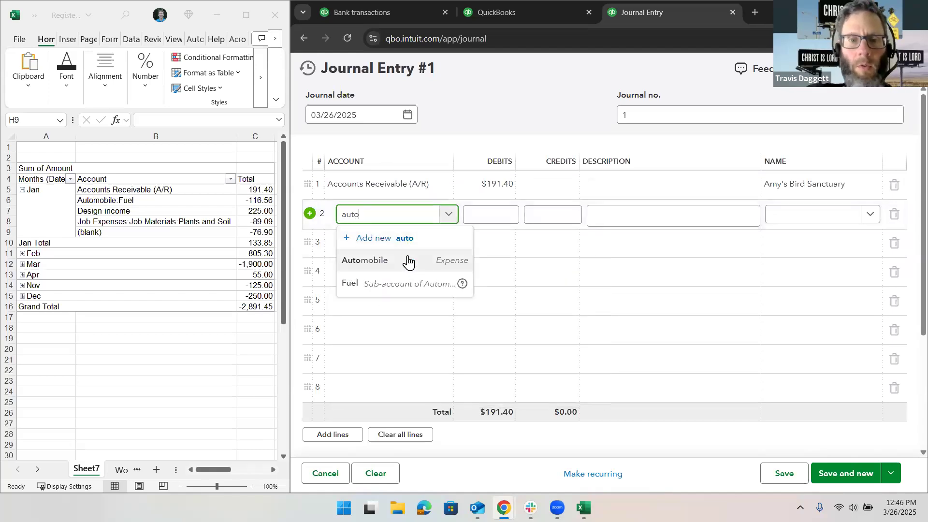
{"action": "left_click", "coordinate": [409, 283]}
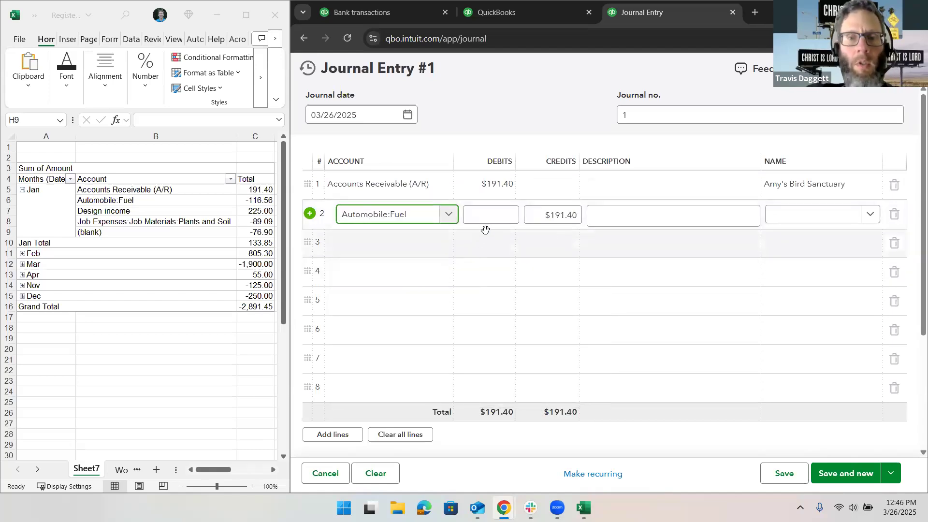
{"action": "left_click", "coordinate": [489, 219]}
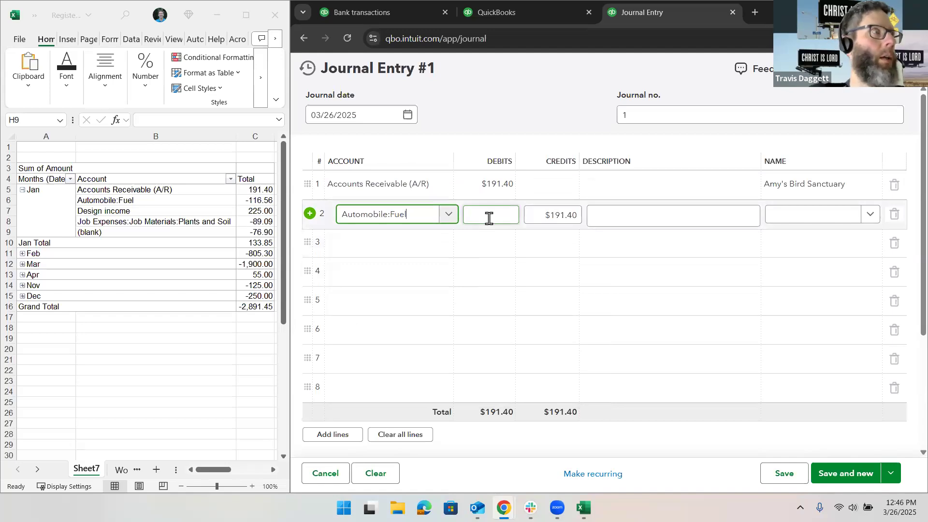
{"action": "left_click", "coordinate": [537, 214]}
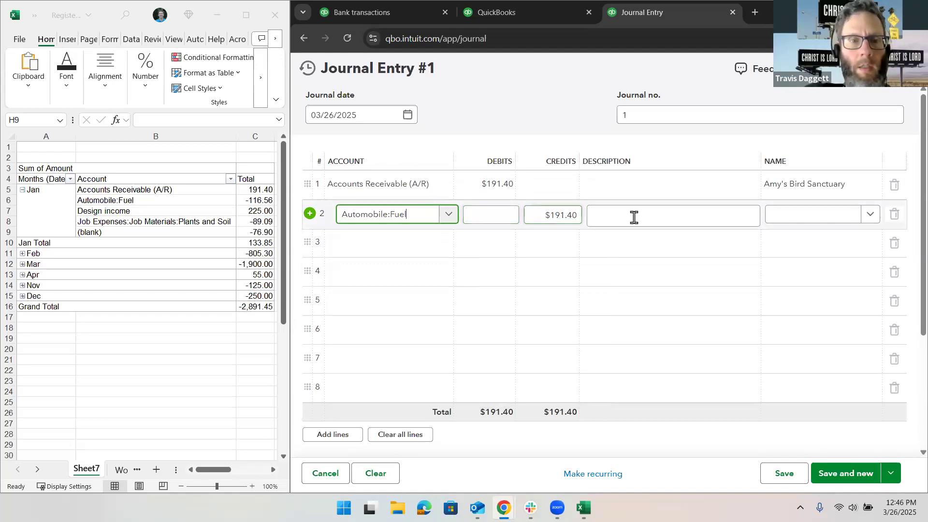
{"action": "type", "text": "116.56"}
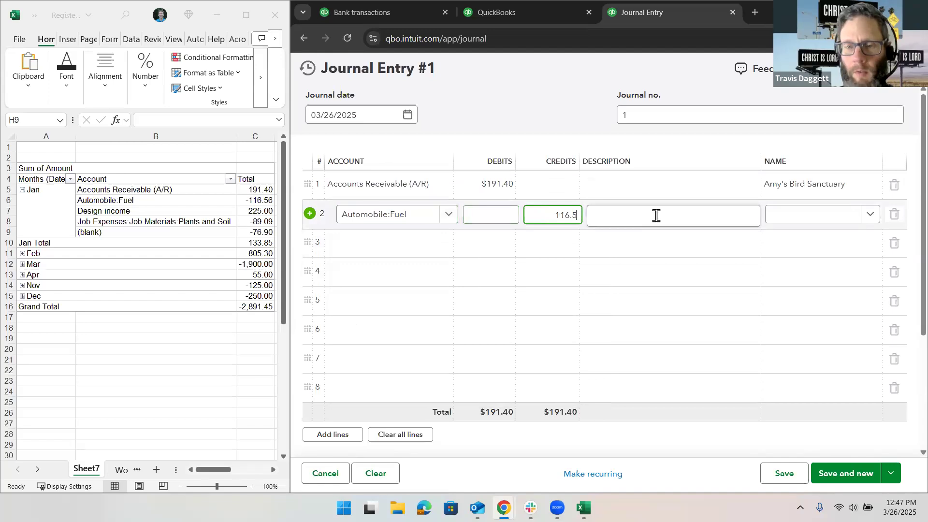
Fill journal line 3 with the Design income account and a debit of 225.00
{"action": "left_click", "coordinate": [402, 243]}
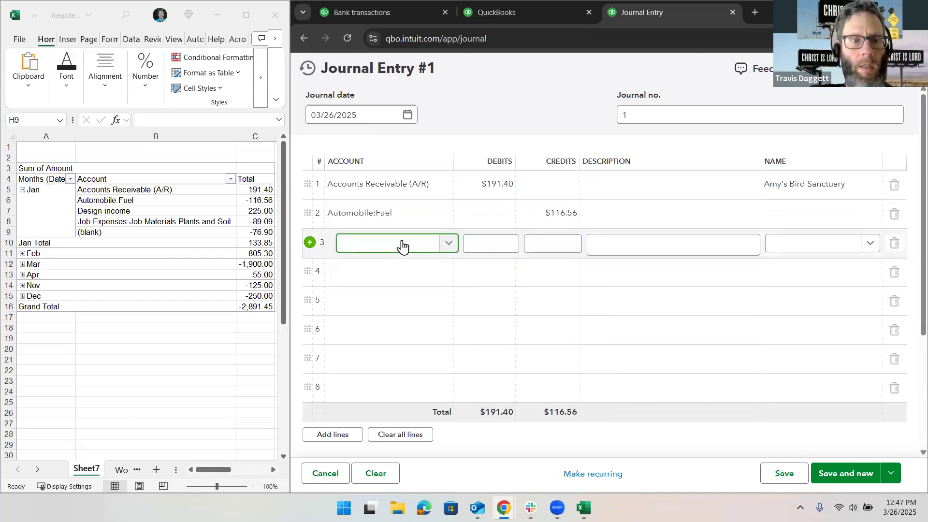
{"action": "type", "text": "desi"}
{"action": "left_click", "coordinate": [405, 290]}
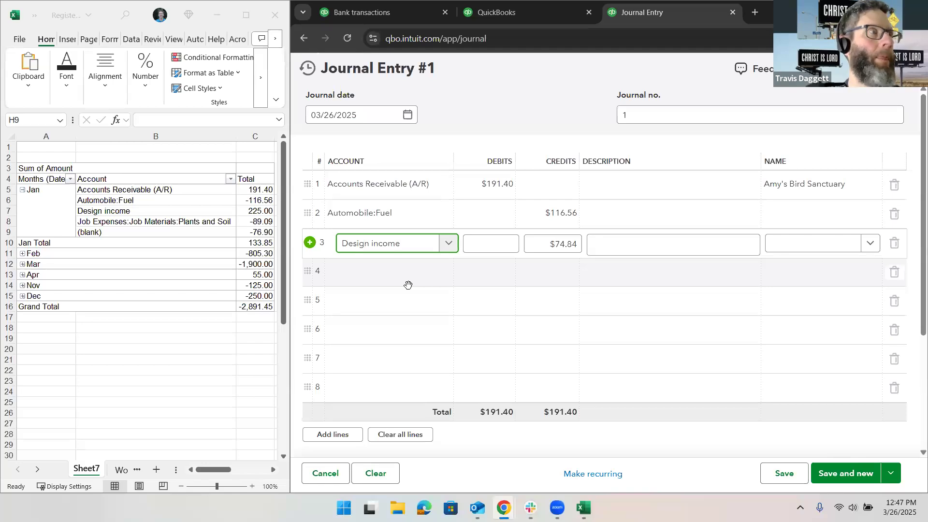
{"action": "left_click", "coordinate": [485, 246]}
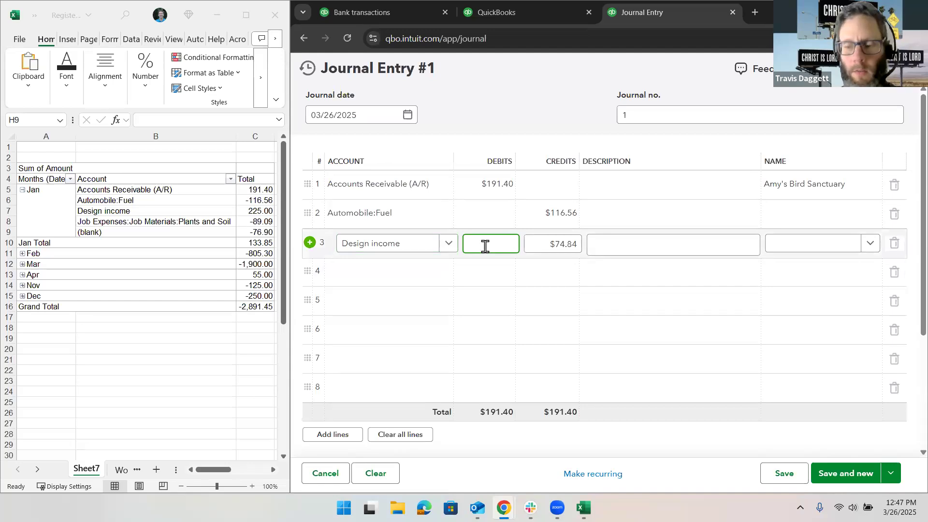
{"action": "type", "text": "225."}
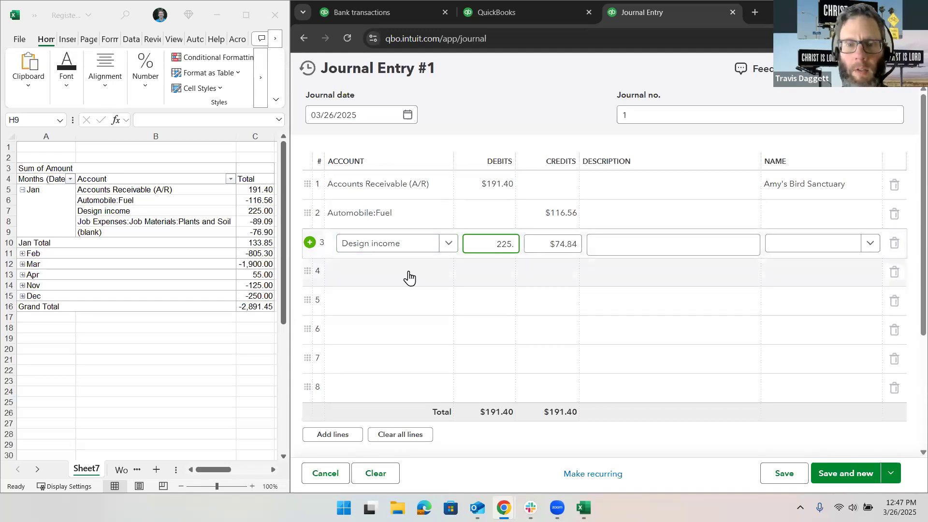
Set the account of journal line 4 to Plants and Soil, the sub-account of Job Expenses:Job Materials
{"action": "left_click", "coordinate": [409, 275]}
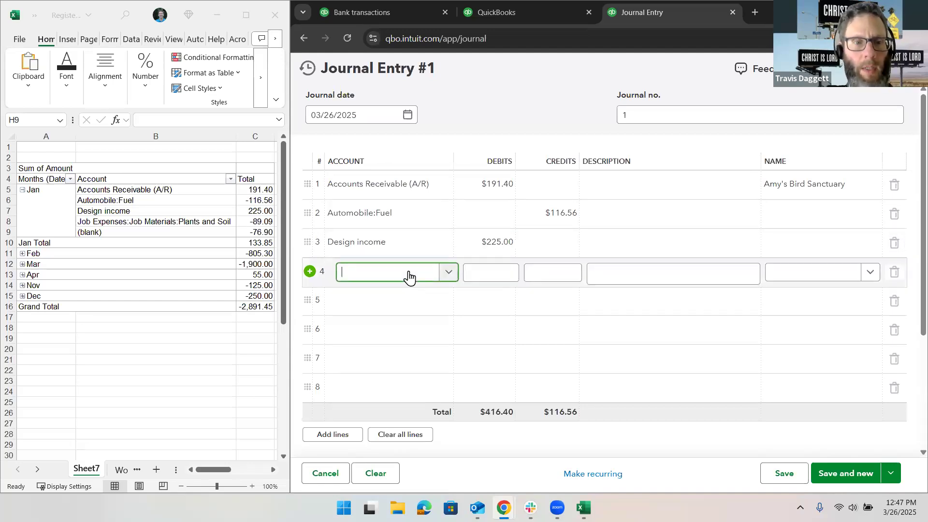
{"action": "type", "text": "job"}
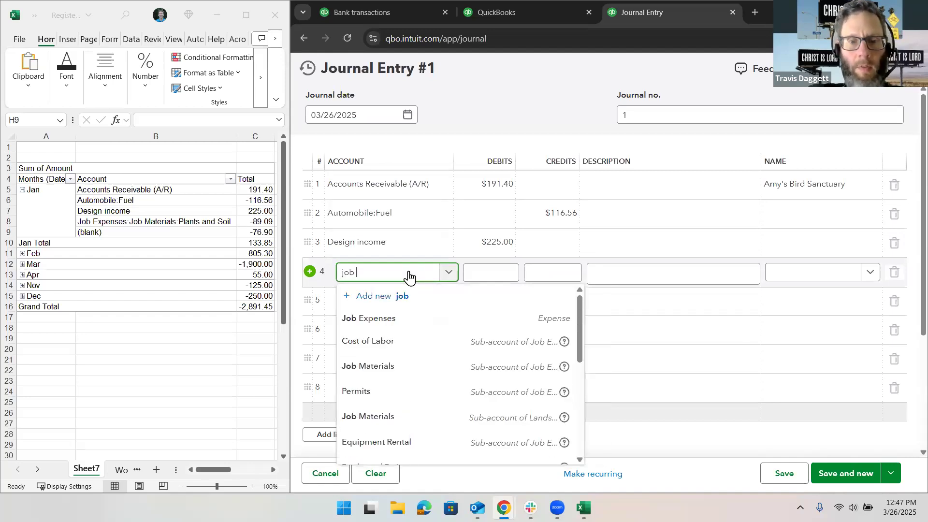
{"action": "type", "text": " expe"}
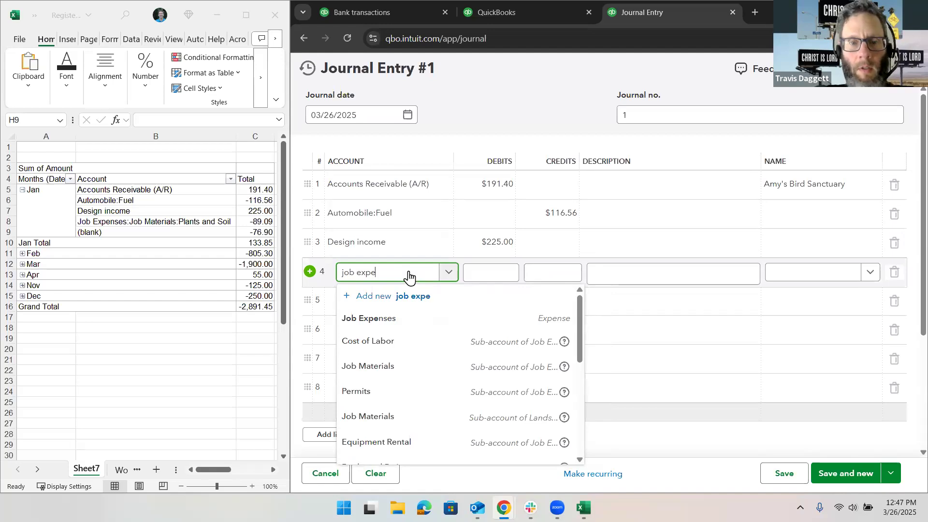
{"action": "type", "text": "n"}
{"action": "scroll", "coordinate": [446, 342], "scroll_direction": "down", "scroll_amount": 1}
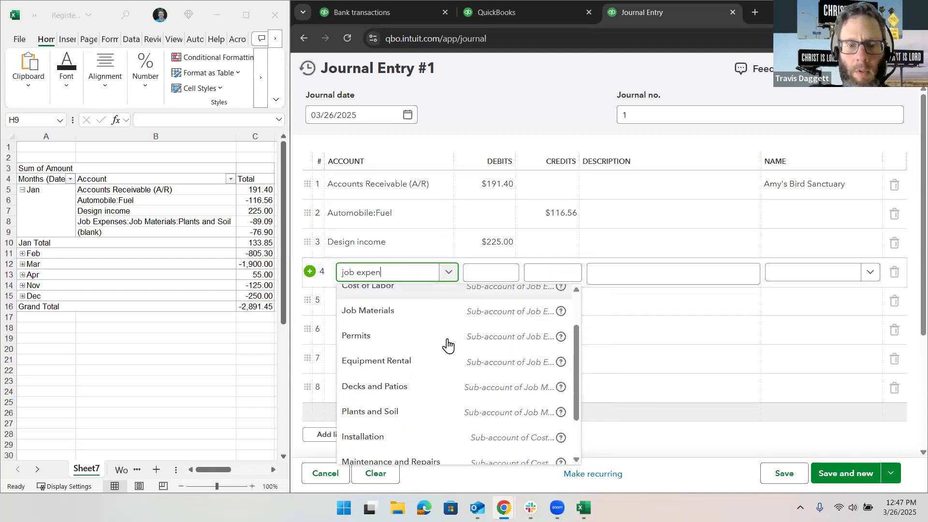
{"action": "scroll", "coordinate": [447, 344], "scroll_direction": "down", "scroll_amount": 2}
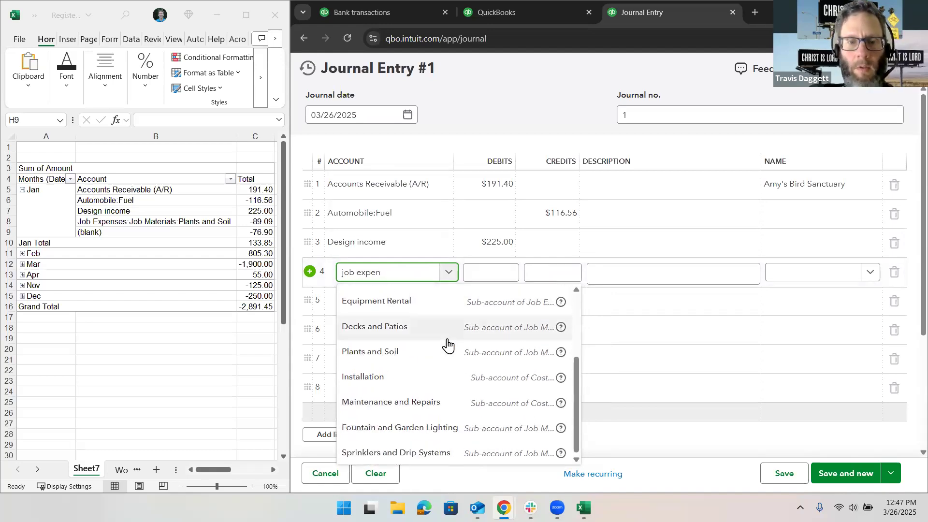
{"action": "left_click", "coordinate": [445, 349]}
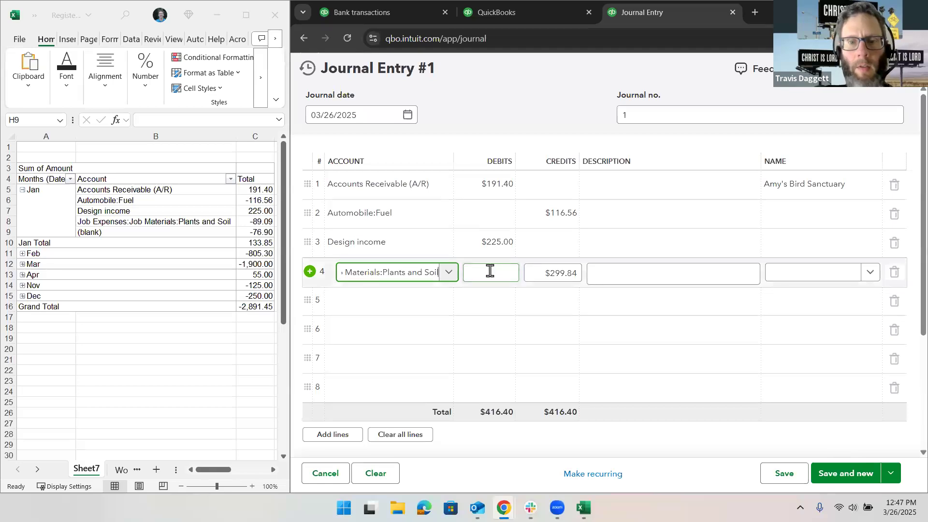
Credit the Plants and Soil line with the sum of January's Plants and Soil and blank amounts, 89.09+76.90
{"action": "left_click", "coordinate": [518, 271]}
{"action": "left_click", "coordinate": [534, 271]}
{"action": "type", "text": "89.09+"}
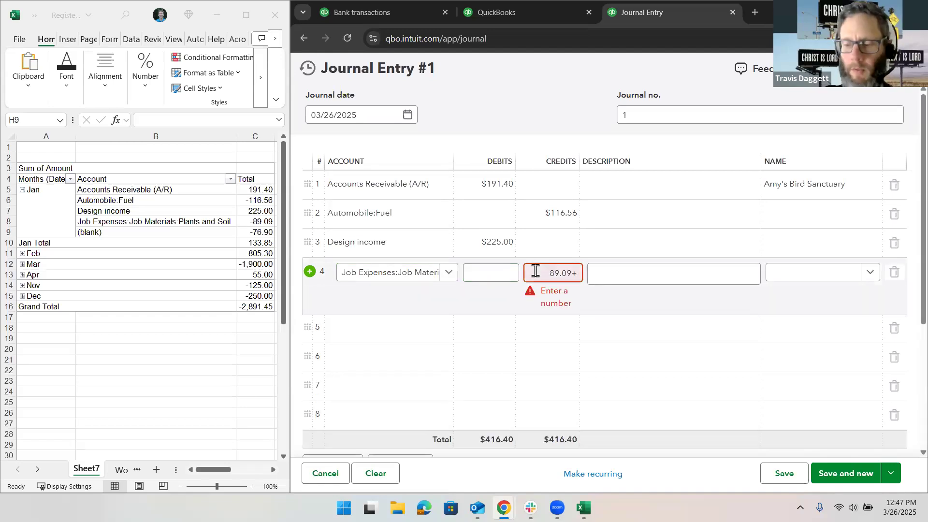
{"action": "type", "text": "76.90"}
{"action": "key", "text": "Tab"}
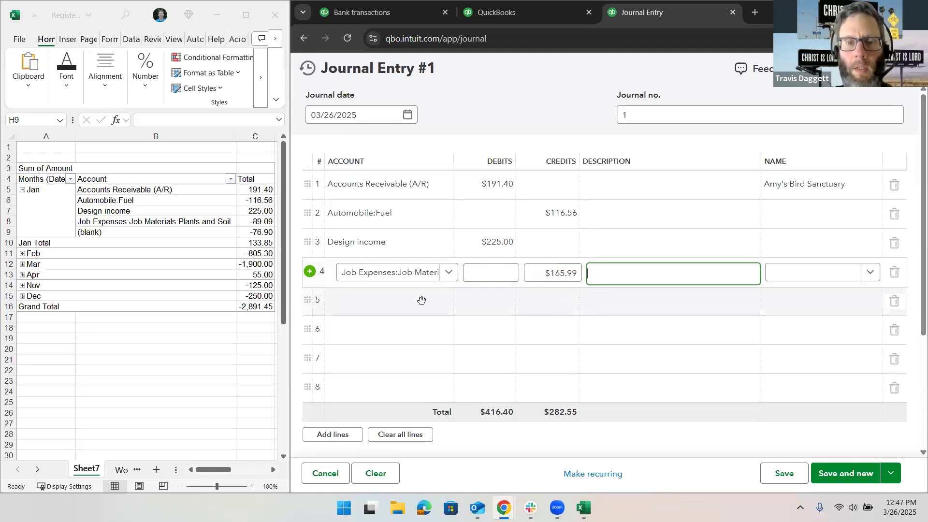
Add Checking on journal line 5 with the balancing credit of 133.85 and save the journal entry
{"action": "left_click", "coordinate": [416, 310]}
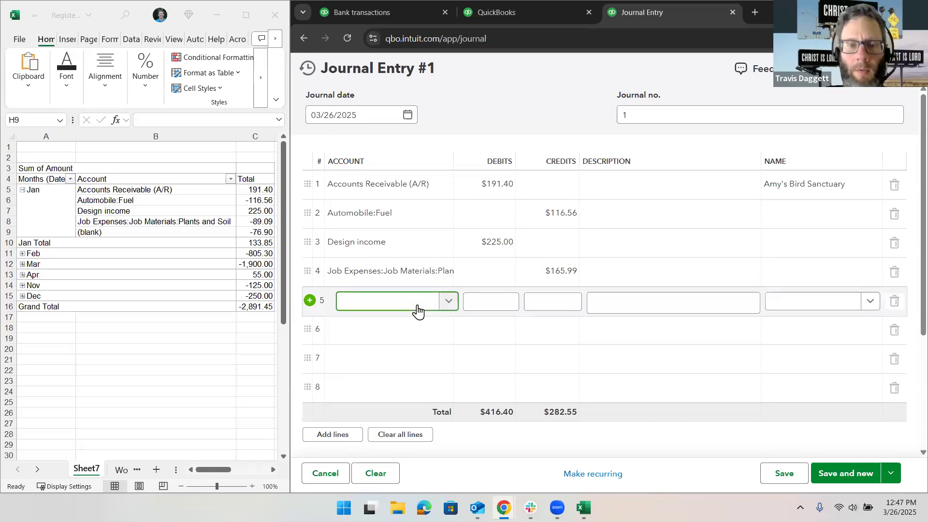
{"action": "type", "text": "checking"}
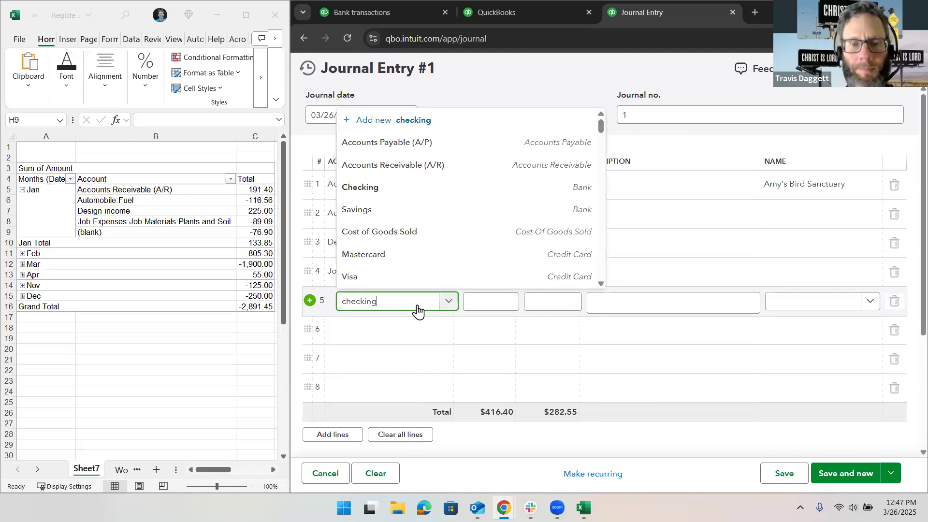
{"action": "left_click", "coordinate": [412, 277]}
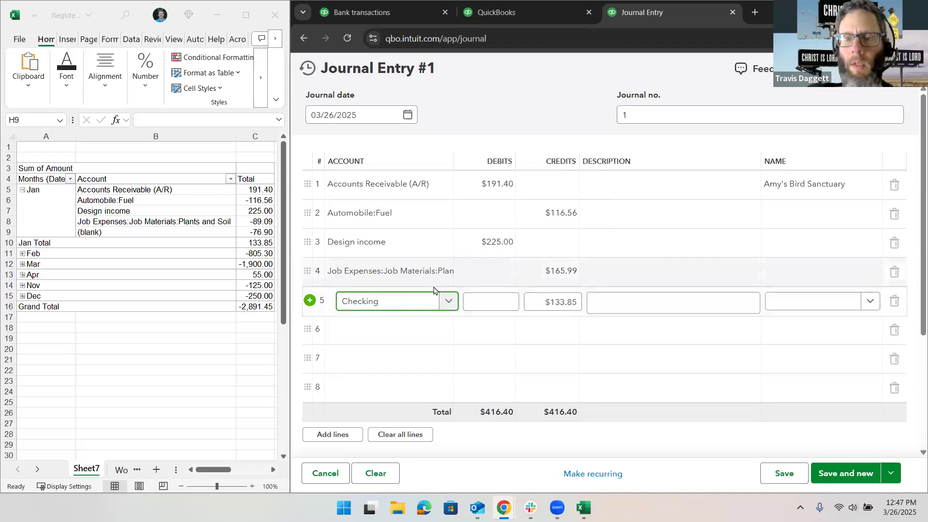
{"action": "left_click", "coordinate": [796, 482]}
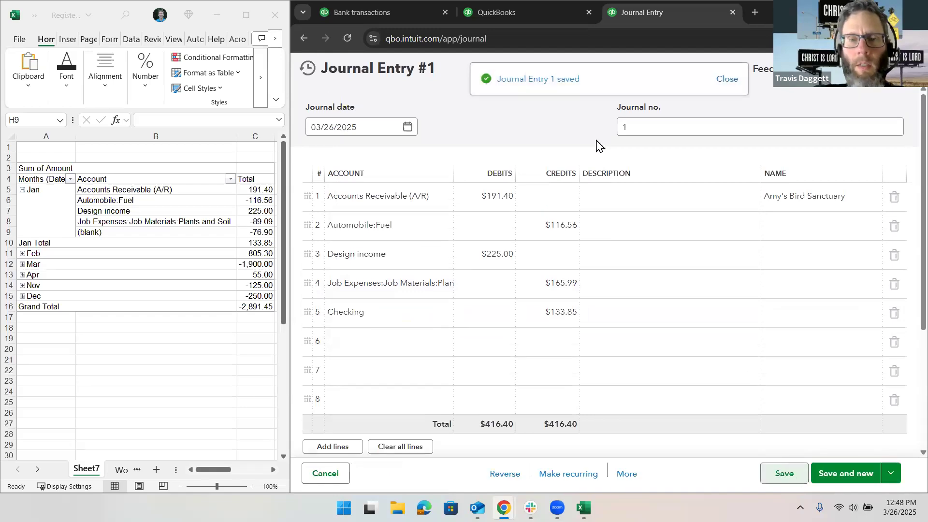
Return to the Checking reconciliation page in a maximized browser window and reload it
{"action": "left_click", "coordinate": [518, 9]}
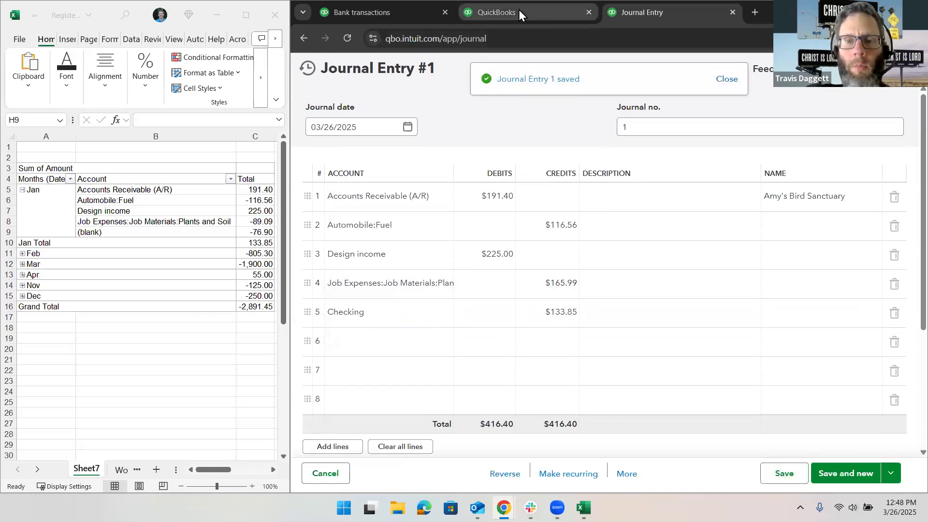
{"action": "left_click", "coordinate": [439, 70]}
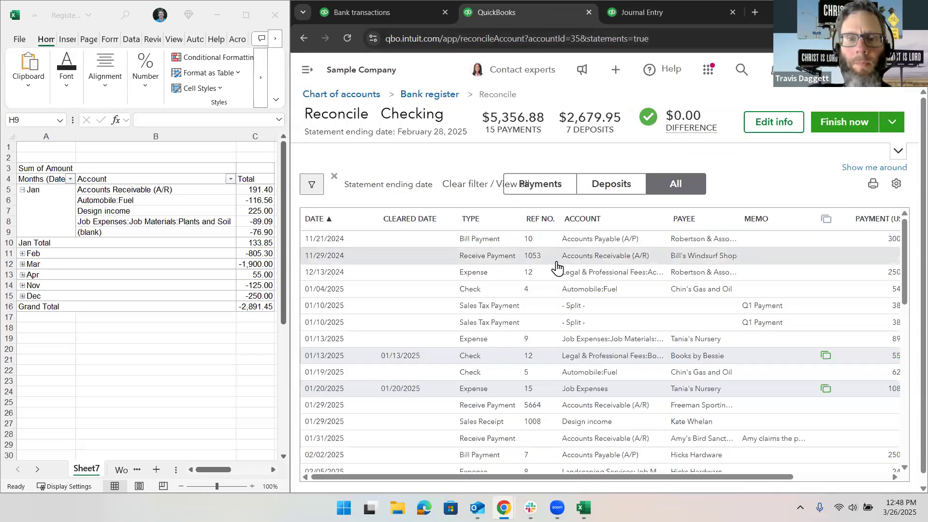
{"action": "scroll", "coordinate": [557, 267], "scroll_direction": "right", "scroll_amount": 3}
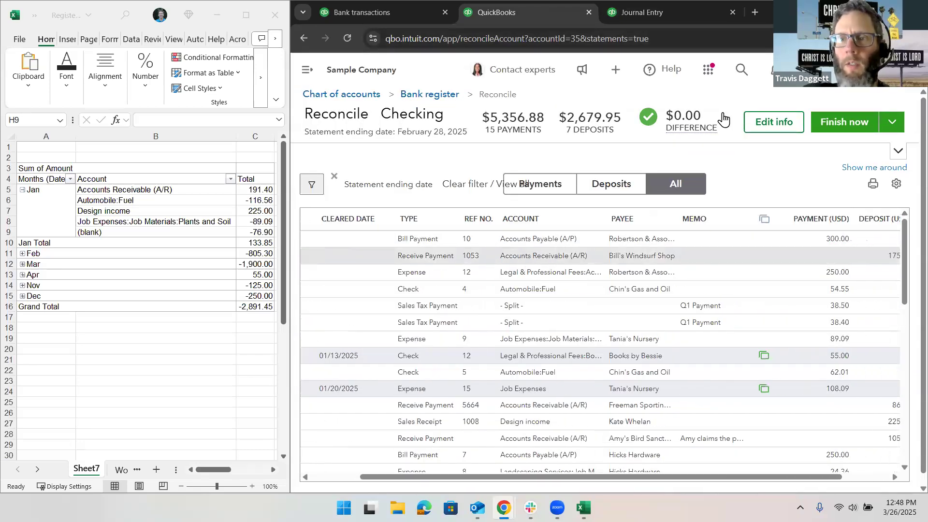
{"action": "key", "text": "super+Up"}
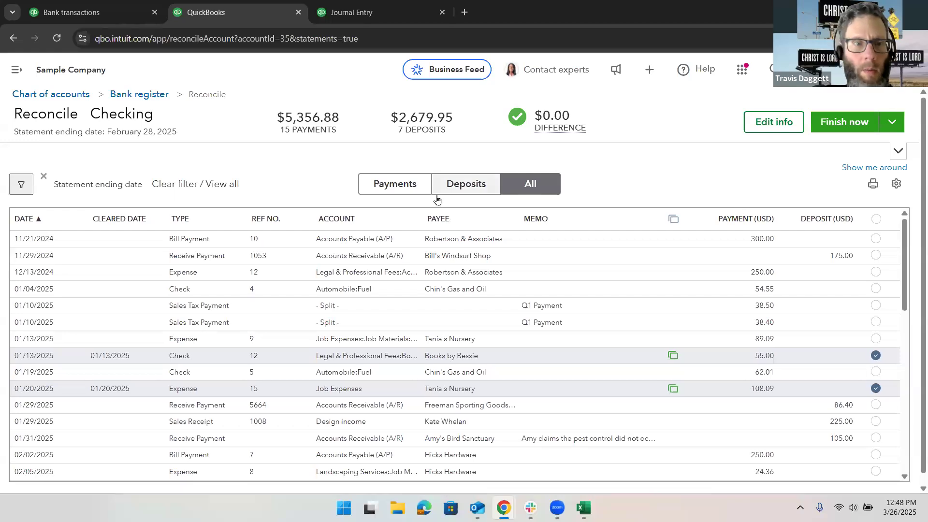
{"action": "left_click", "coordinate": [56, 37]}
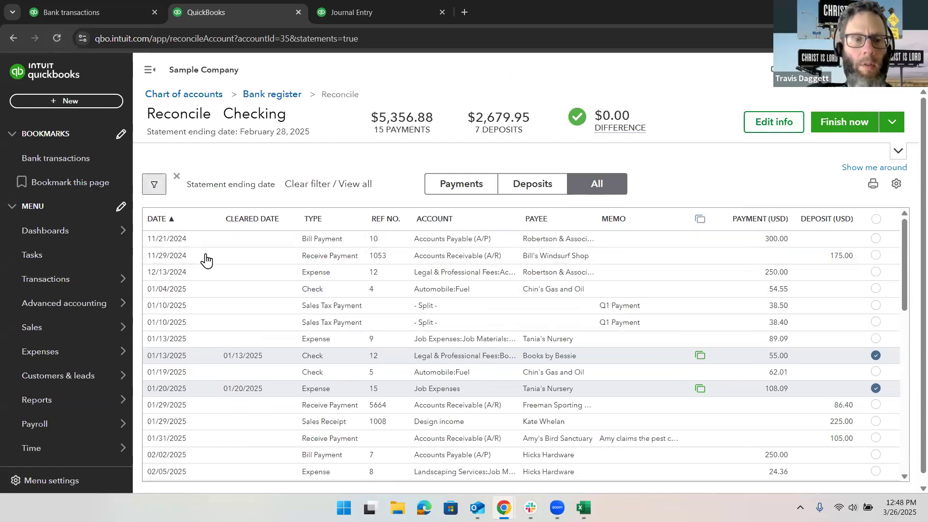
Sort the reconciliation list by date, set the journal entry's date to 01/31/2025 and save it
{"action": "left_click", "coordinate": [161, 221]}
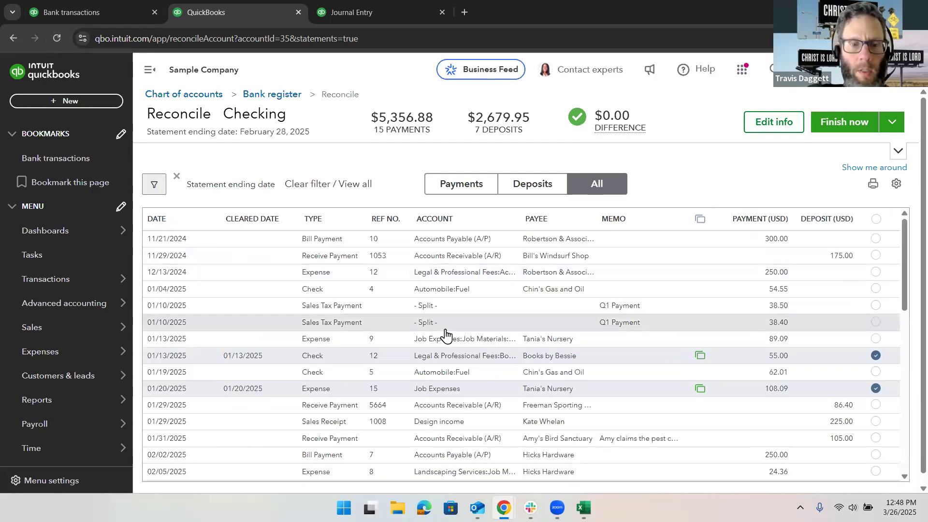
{"action": "left_click", "coordinate": [358, 14]}
{"action": "left_click_drag", "start_coordinate": [65, 126], "coordinate": [2, 125]}
{"action": "type", "text": "01312"}
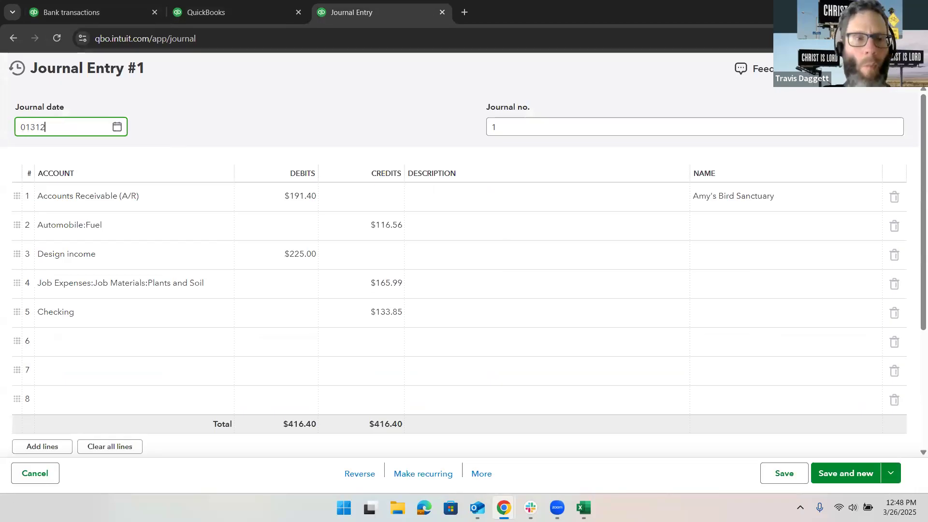
{"action": "type", "text": "455"}
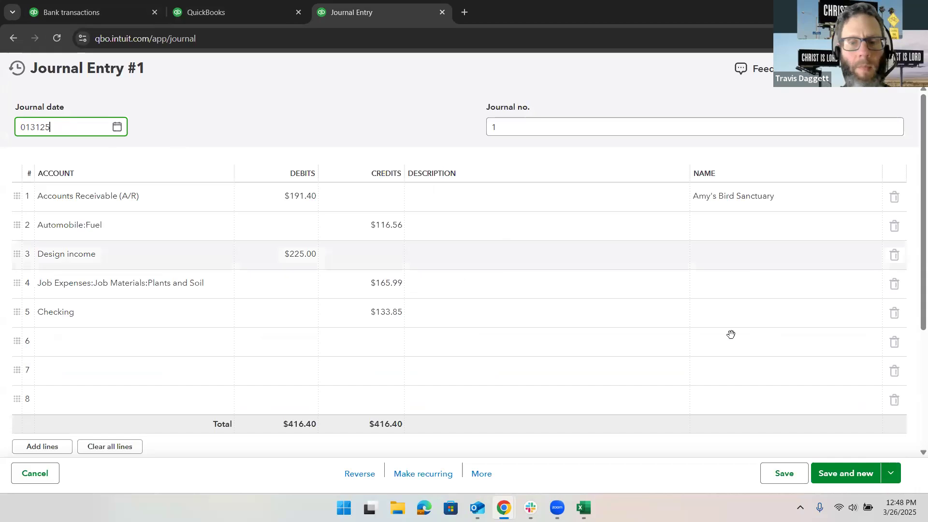
{"action": "left_click", "coordinate": [776, 479]}
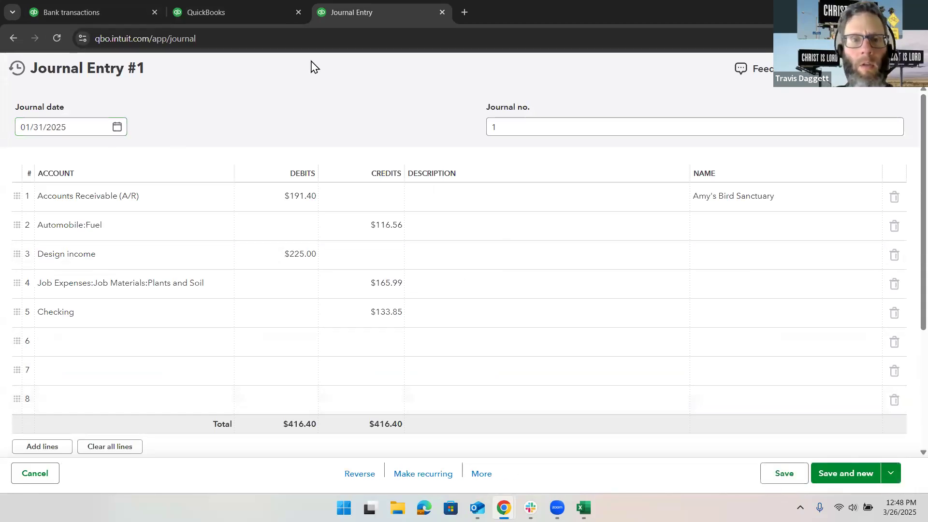
Mark the January deposits of 105.00, 225.00 and 86.40 as cleared in the Checking reconciliation
{"action": "left_click", "coordinate": [249, 11]}
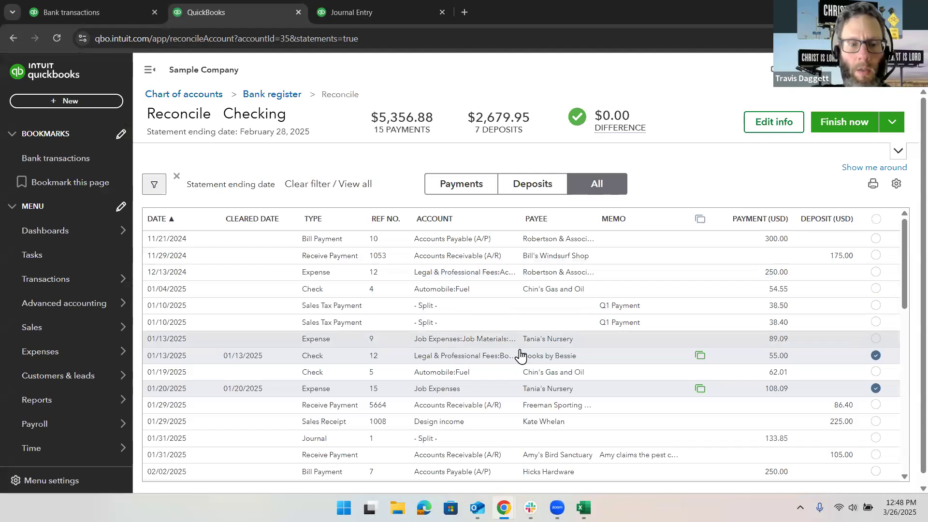
{"action": "scroll", "coordinate": [519, 356], "scroll_direction": "down", "scroll_amount": 1}
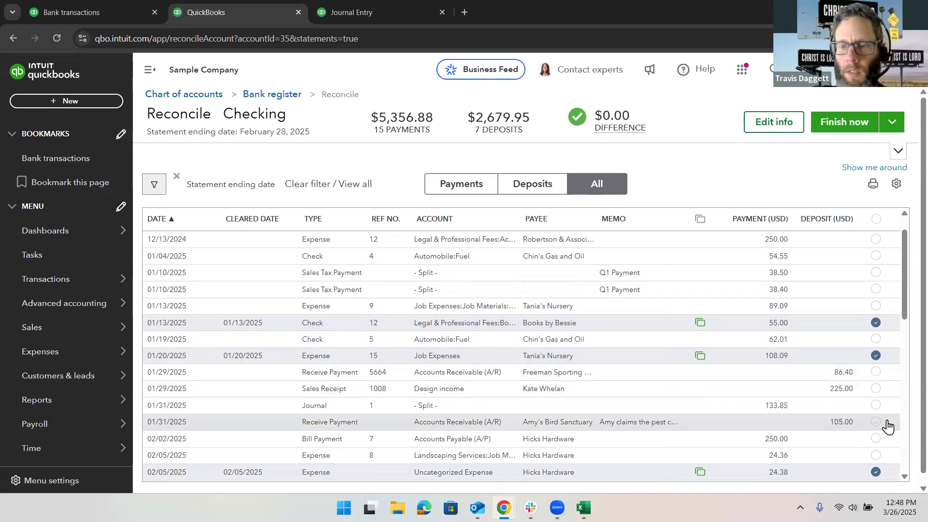
{"action": "left_click", "coordinate": [877, 424]}
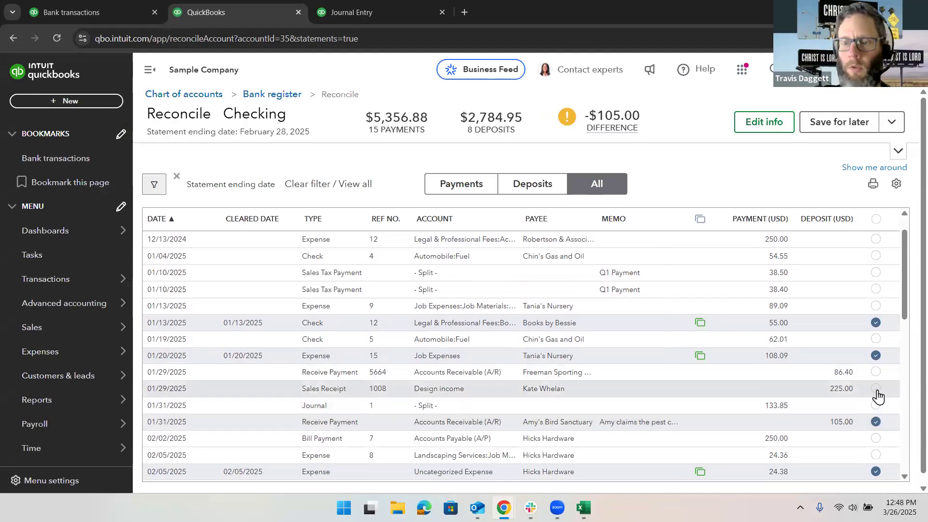
{"action": "left_click", "coordinate": [877, 423]}
{"action": "left_click", "coordinate": [876, 422]}
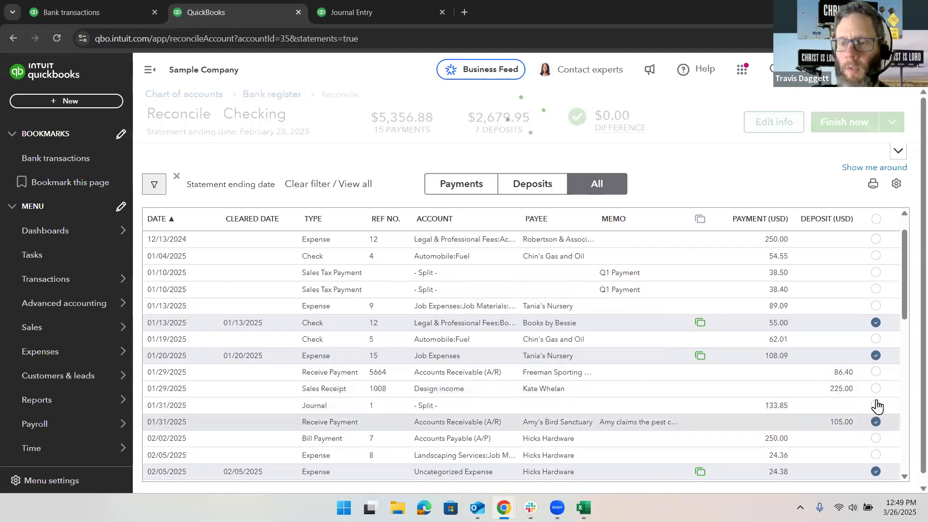
{"action": "left_click", "coordinate": [875, 389]}
{"action": "left_click", "coordinate": [873, 376]}
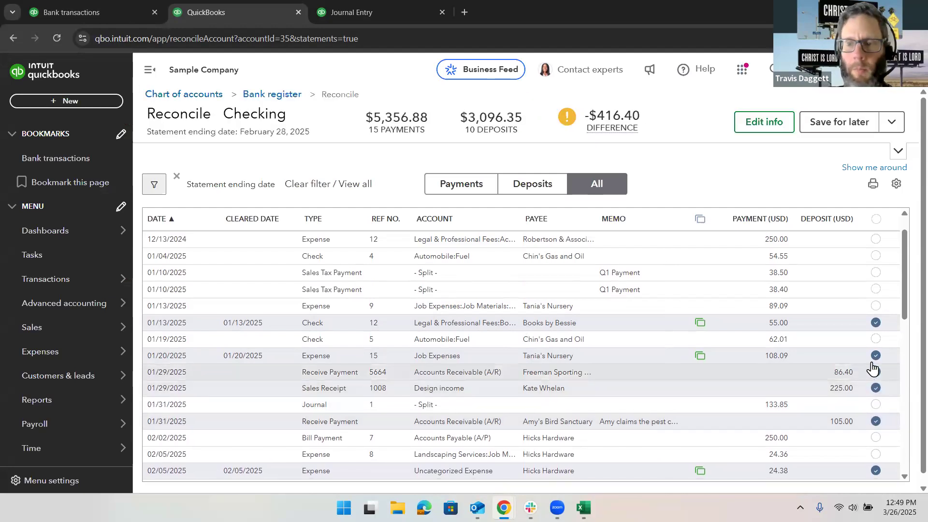
Mark the January payments of 62.01, 89.09, 38.40, 38.50 and 54.55 and the 133.85 journal entry as cleared
{"action": "left_click", "coordinate": [875, 339]}
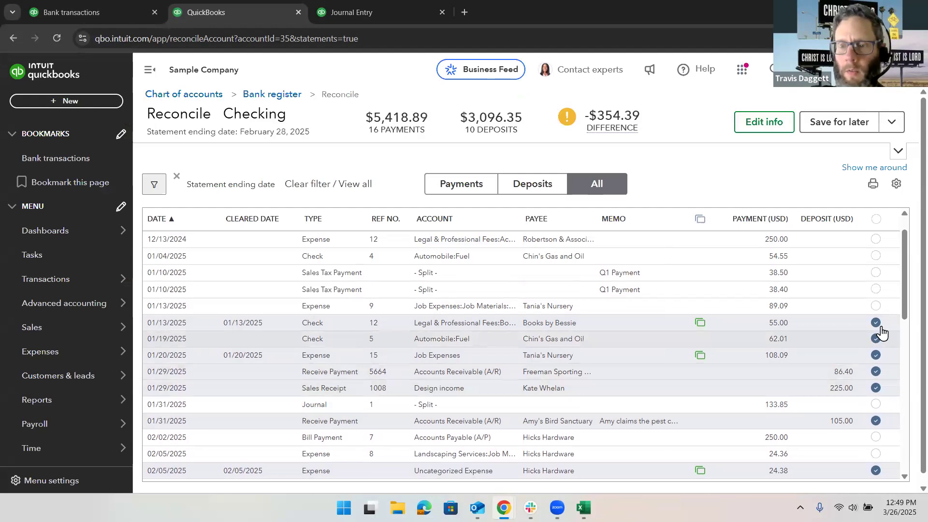
{"action": "left_click", "coordinate": [877, 307]}
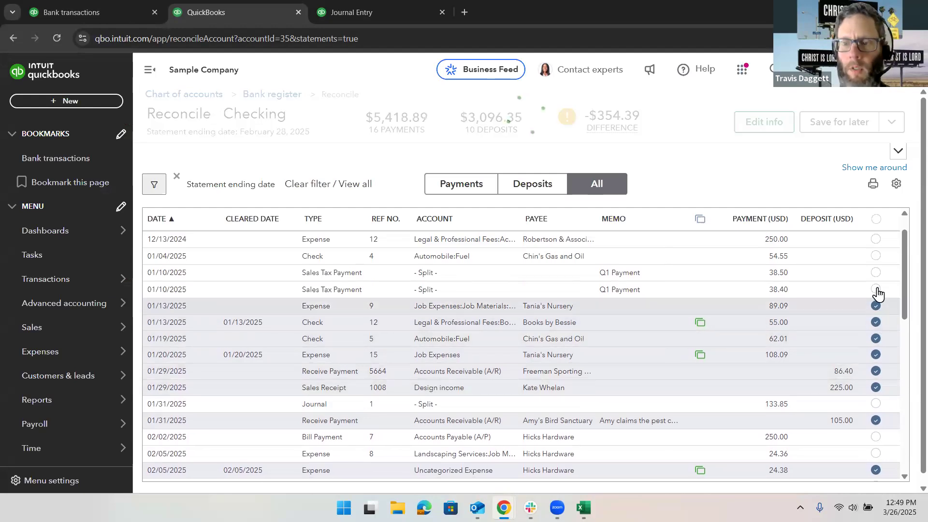
{"action": "left_click", "coordinate": [875, 289]}
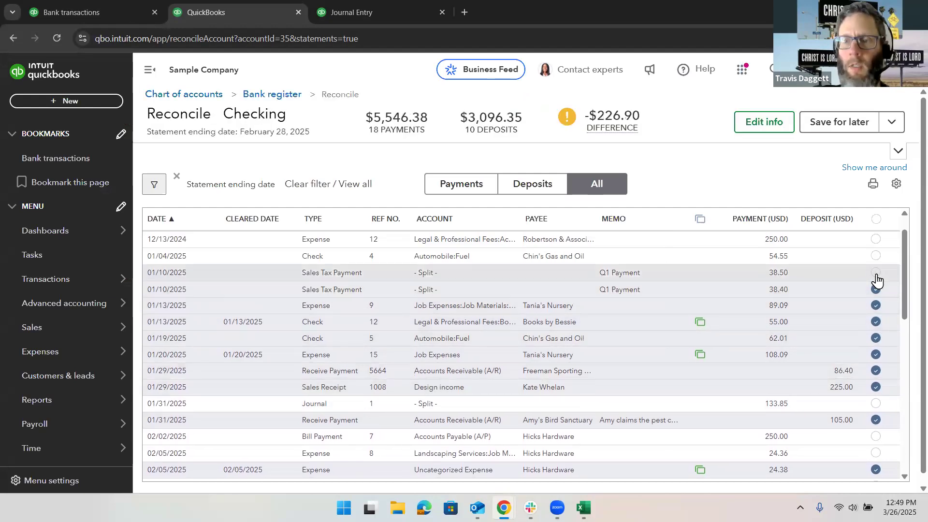
{"action": "left_click", "coordinate": [875, 272]}
{"action": "left_click", "coordinate": [876, 256]}
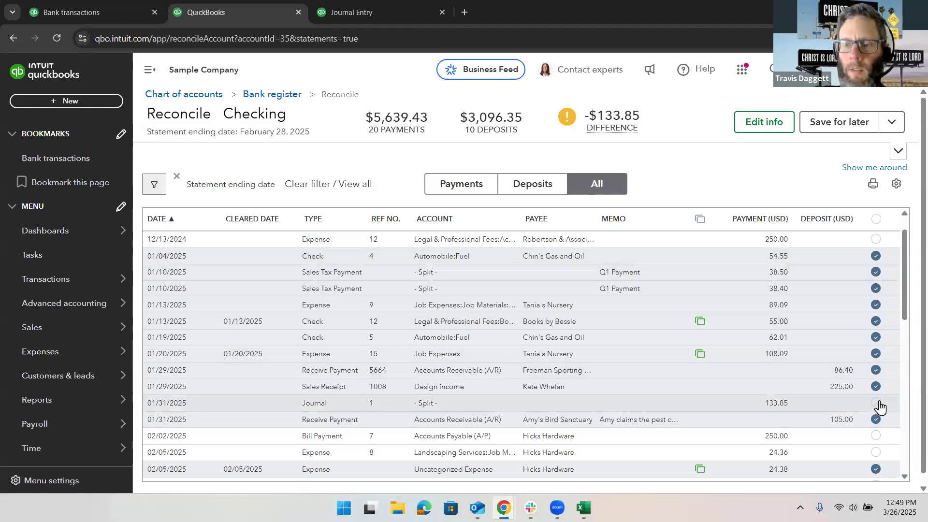
{"action": "left_click", "coordinate": [875, 403]}
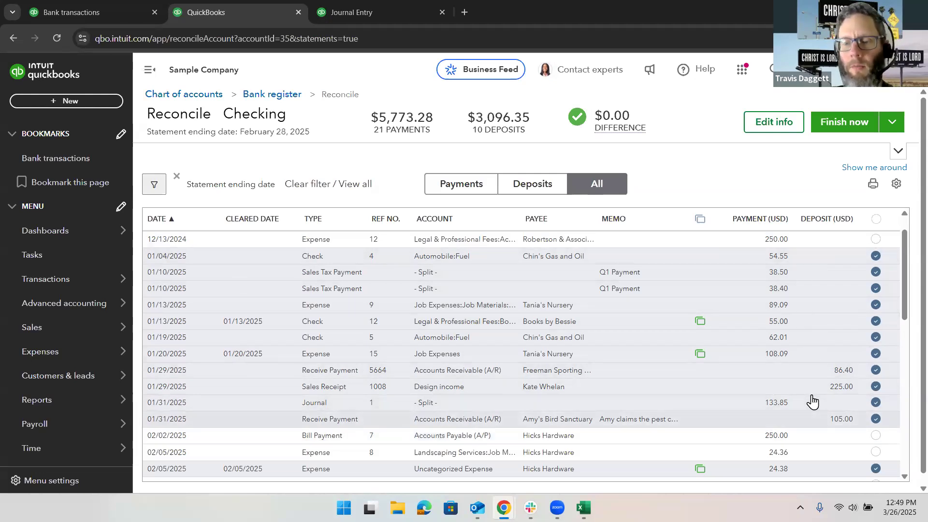
Review the January and February transactions in the reconciliation list and compare them with the January journal entry
{"action": "scroll", "coordinate": [812, 401], "scroll_direction": "down", "scroll_amount": 2}
{"action": "scroll", "coordinate": [813, 402], "scroll_direction": "up", "scroll_amount": 1}
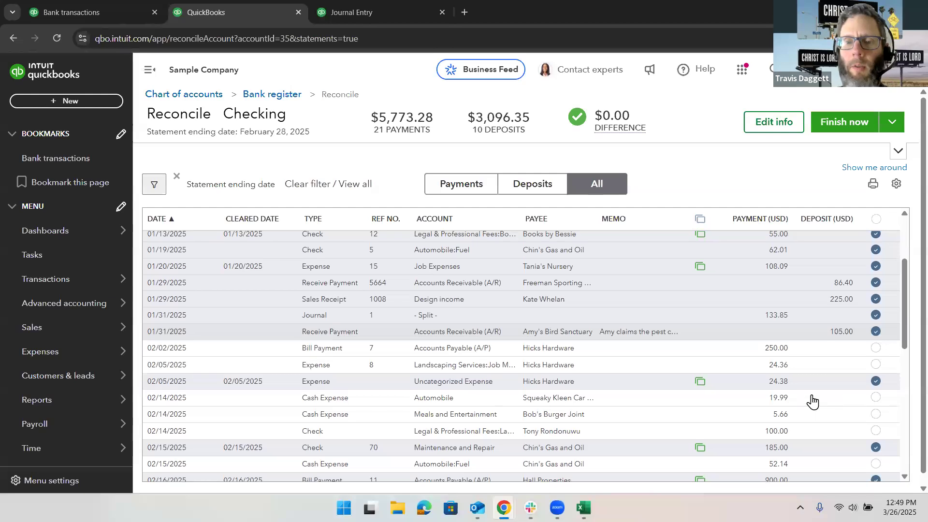
{"action": "scroll", "coordinate": [812, 400], "scroll_direction": "down", "scroll_amount": 6}
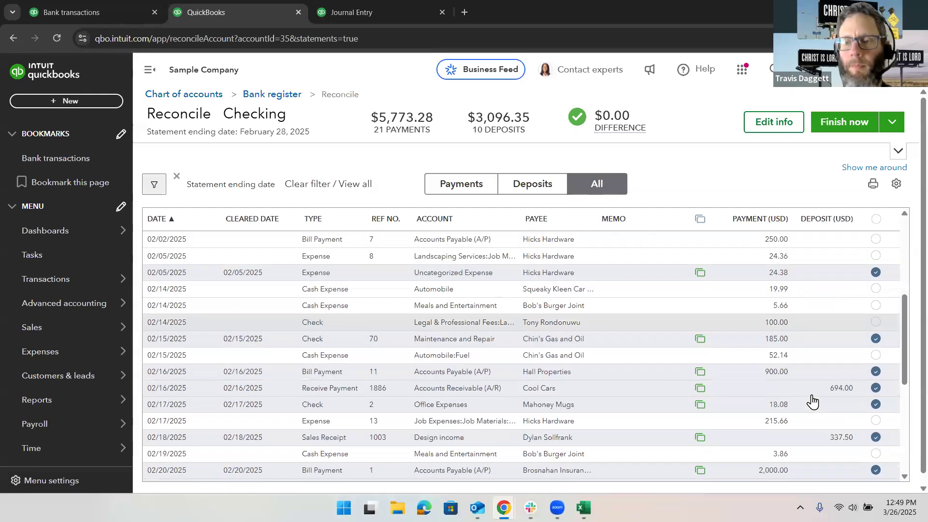
{"action": "scroll", "coordinate": [811, 401], "scroll_direction": "up", "scroll_amount": 3}
{"action": "scroll", "coordinate": [811, 401], "scroll_direction": "up", "scroll_amount": 5}
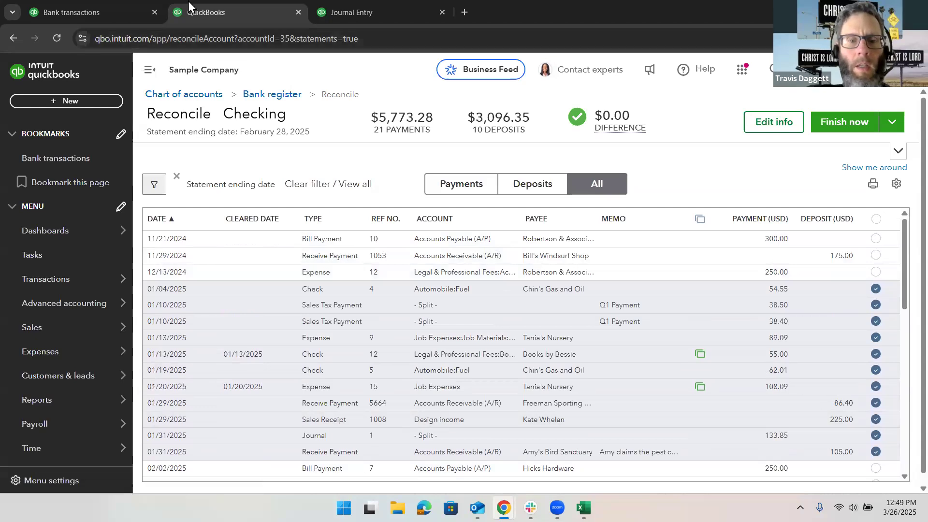
{"action": "left_click", "coordinate": [331, 16]}
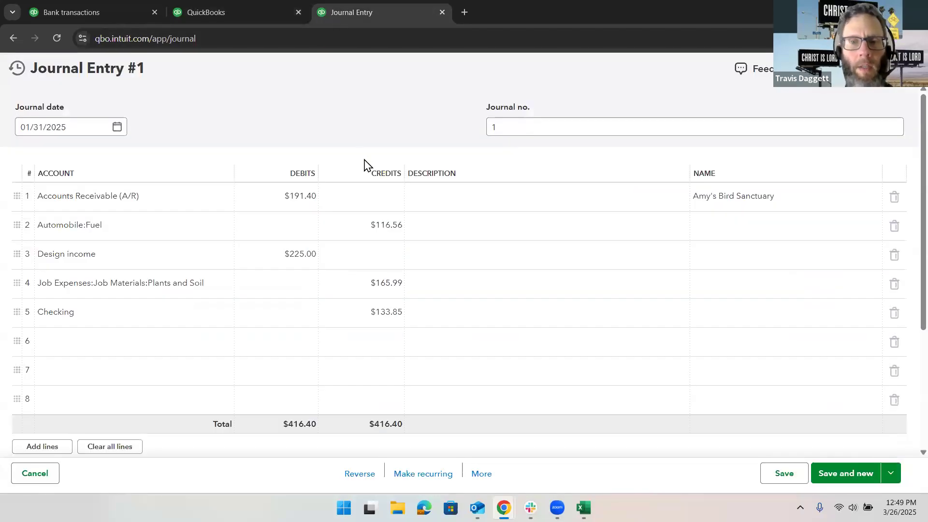
{"action": "left_click", "coordinate": [202, 11]}
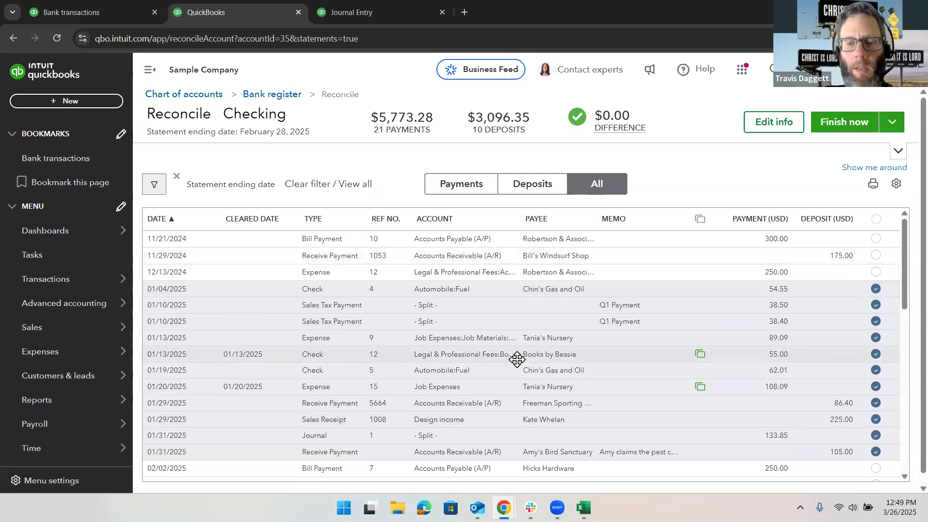
Switch to the register workbook in Excel, maximize it and review the Master and Working sheets against the PivotTable sheet
{"action": "key", "text": "alt+Tab"}
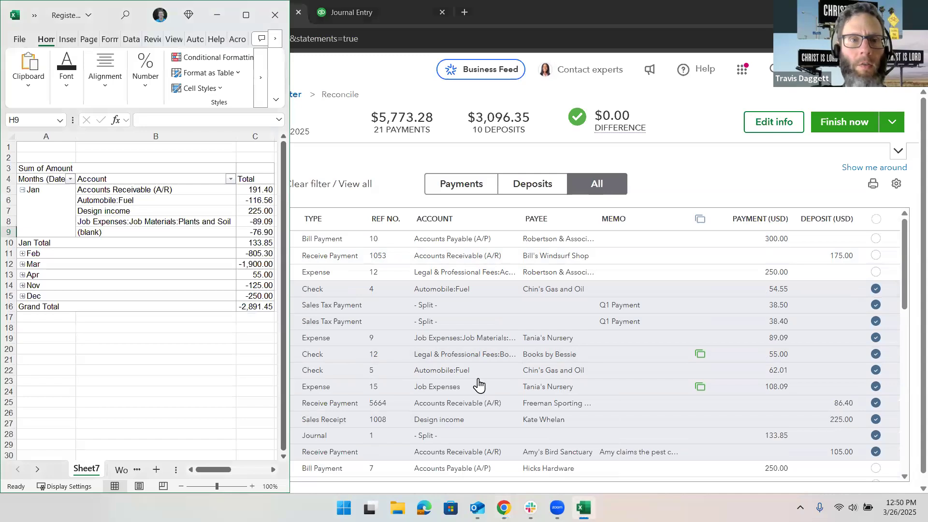
{"action": "left_click", "coordinate": [248, 13]}
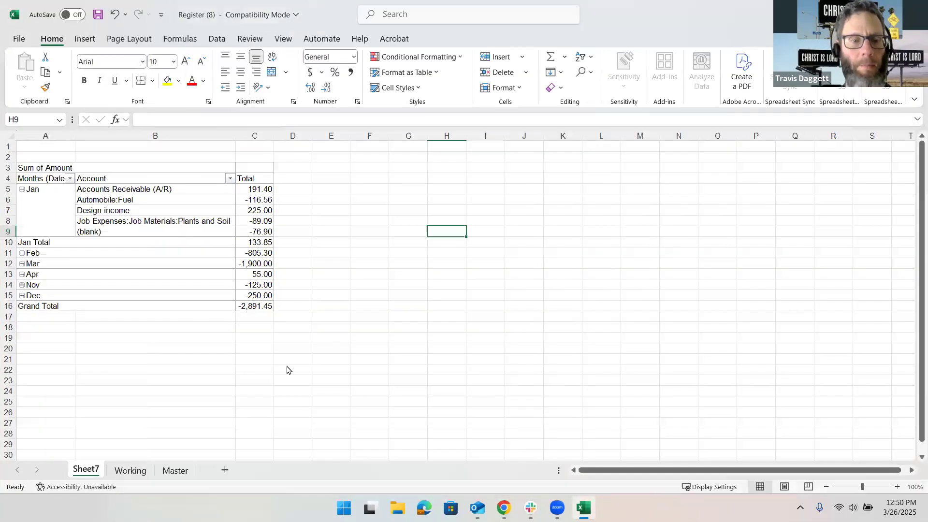
{"action": "left_click", "coordinate": [175, 471]}
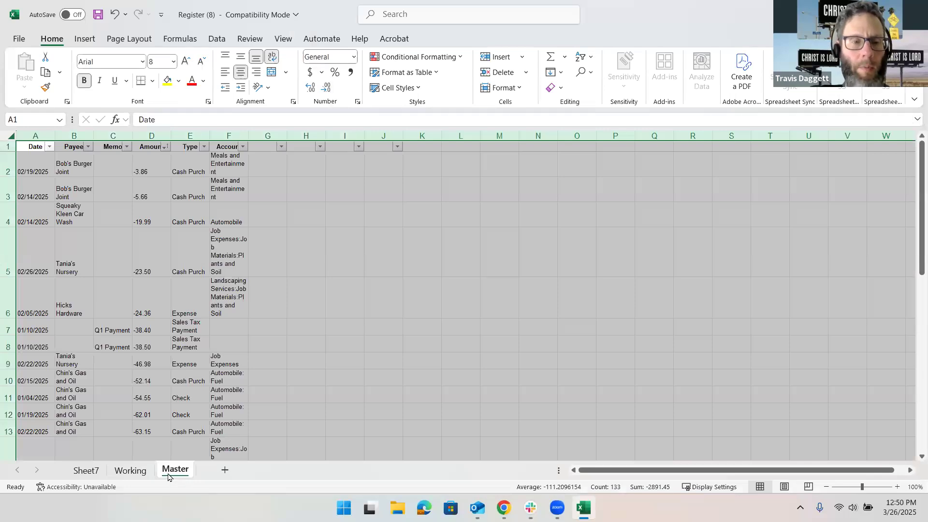
{"action": "left_click", "coordinate": [131, 470]}
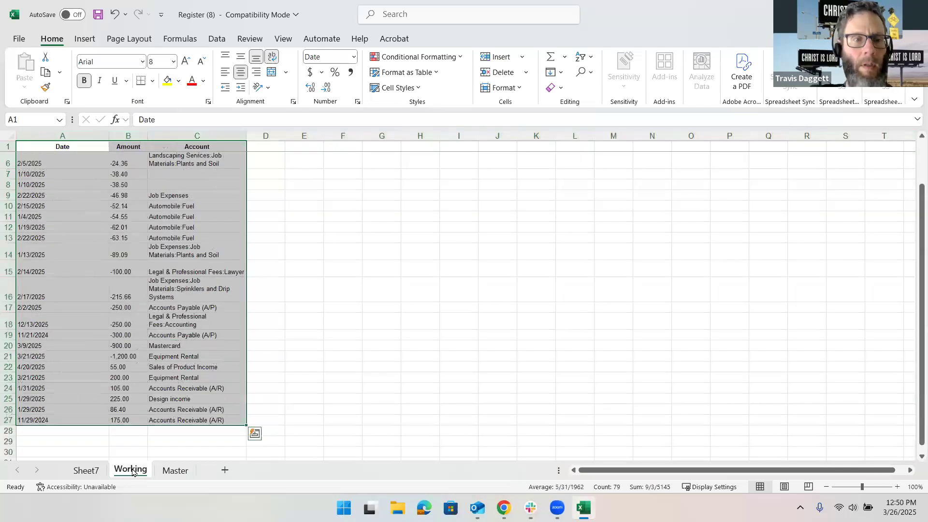
{"action": "left_click", "coordinate": [80, 161]}
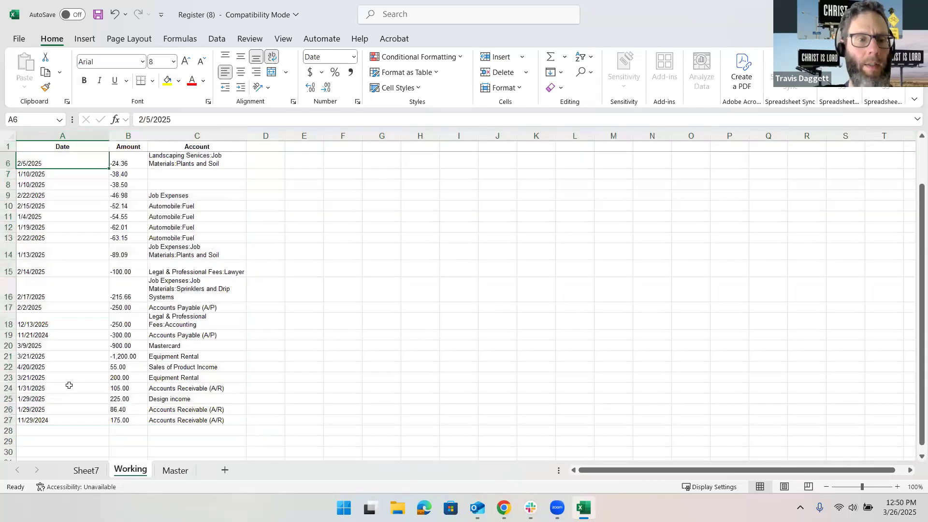
{"action": "left_click", "coordinate": [78, 471]}
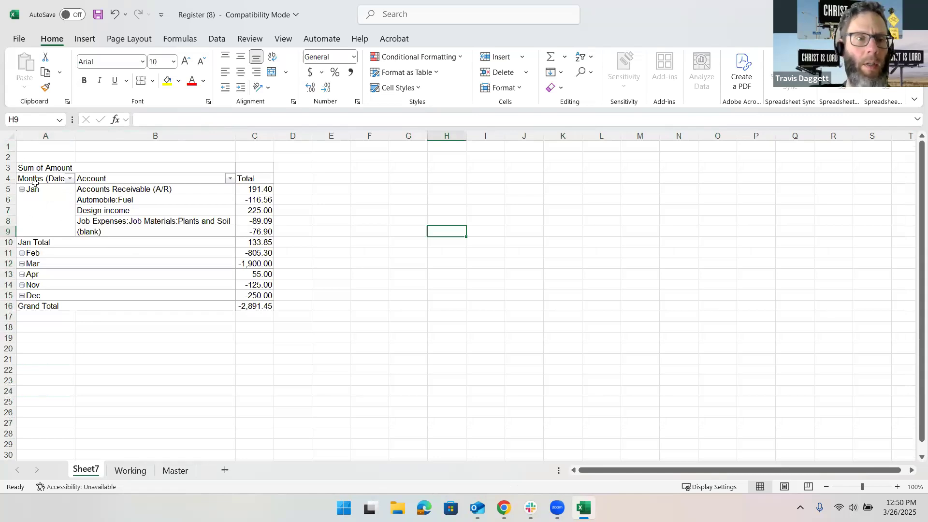
Regroup the PivotTable's date field by Years instead of Months
{"action": "right_click", "coordinate": [46, 201]}
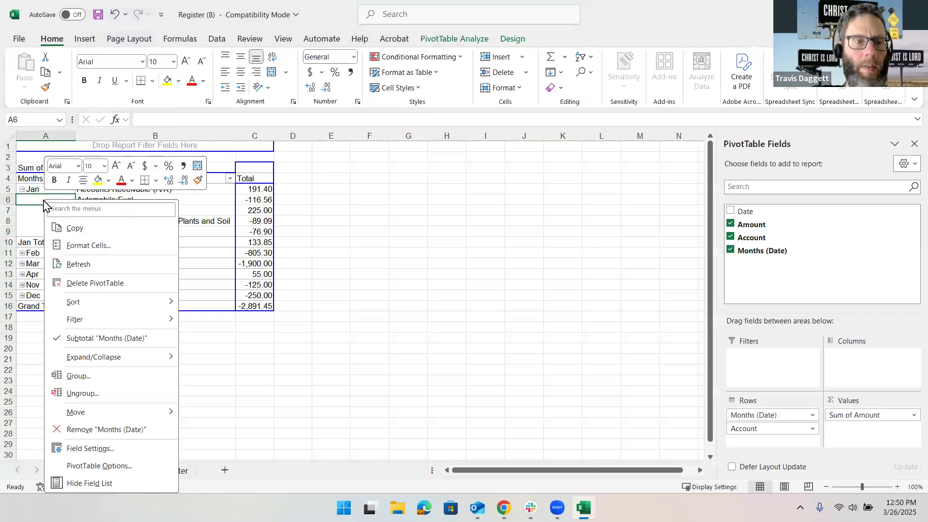
{"action": "left_click", "coordinate": [87, 376]}
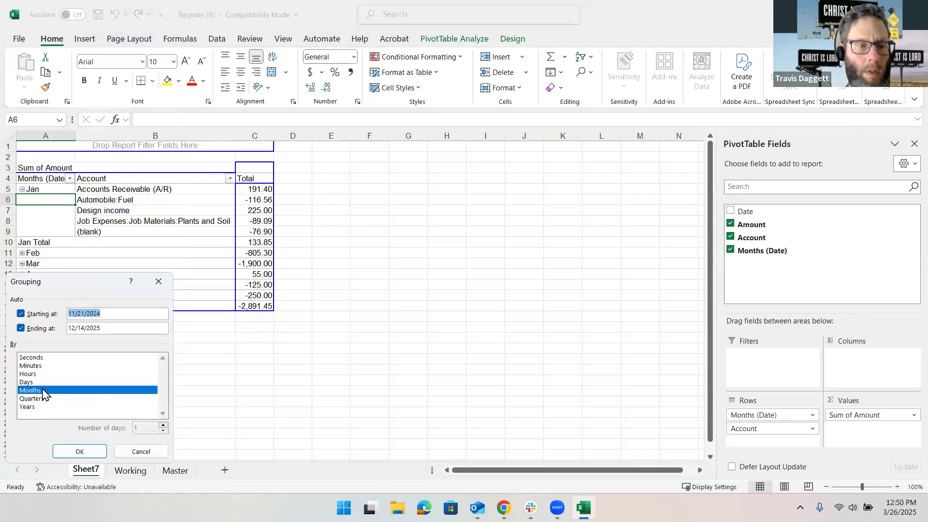
{"action": "left_click", "coordinate": [38, 406]}
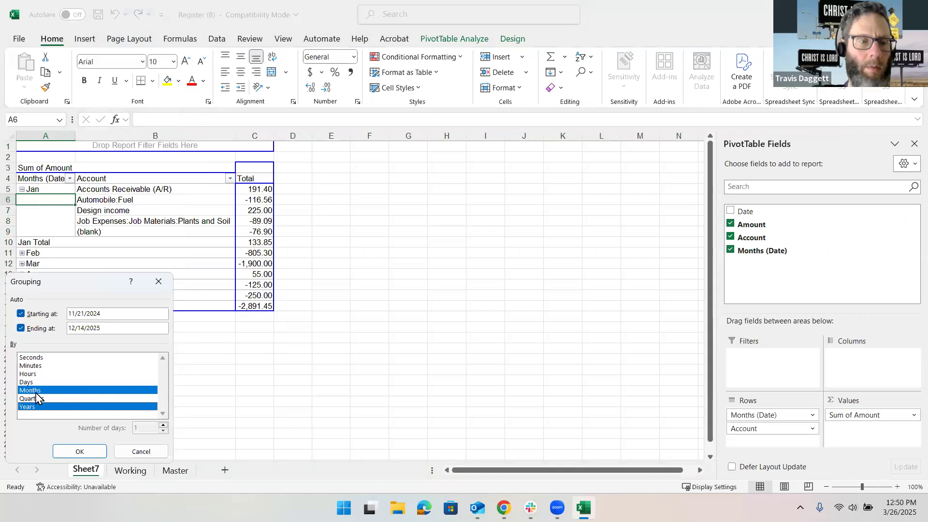
{"action": "left_click", "coordinate": [80, 451]}
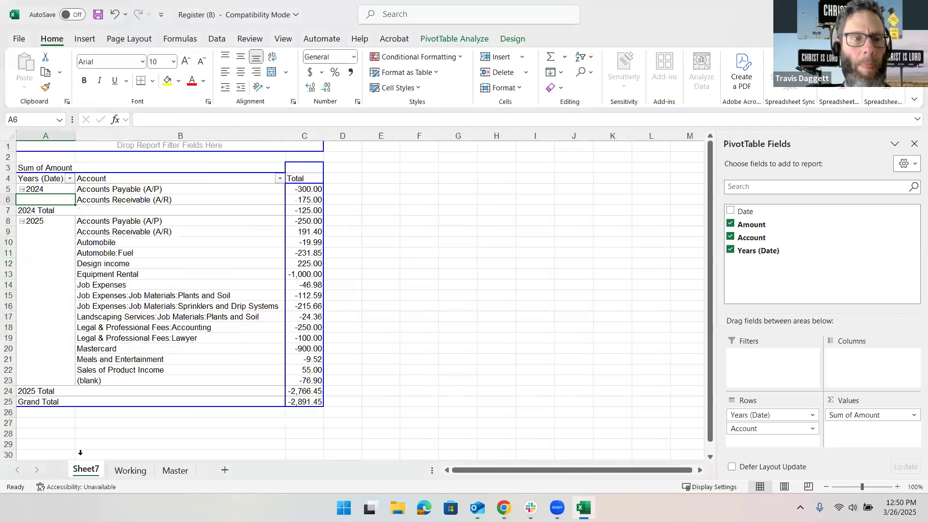